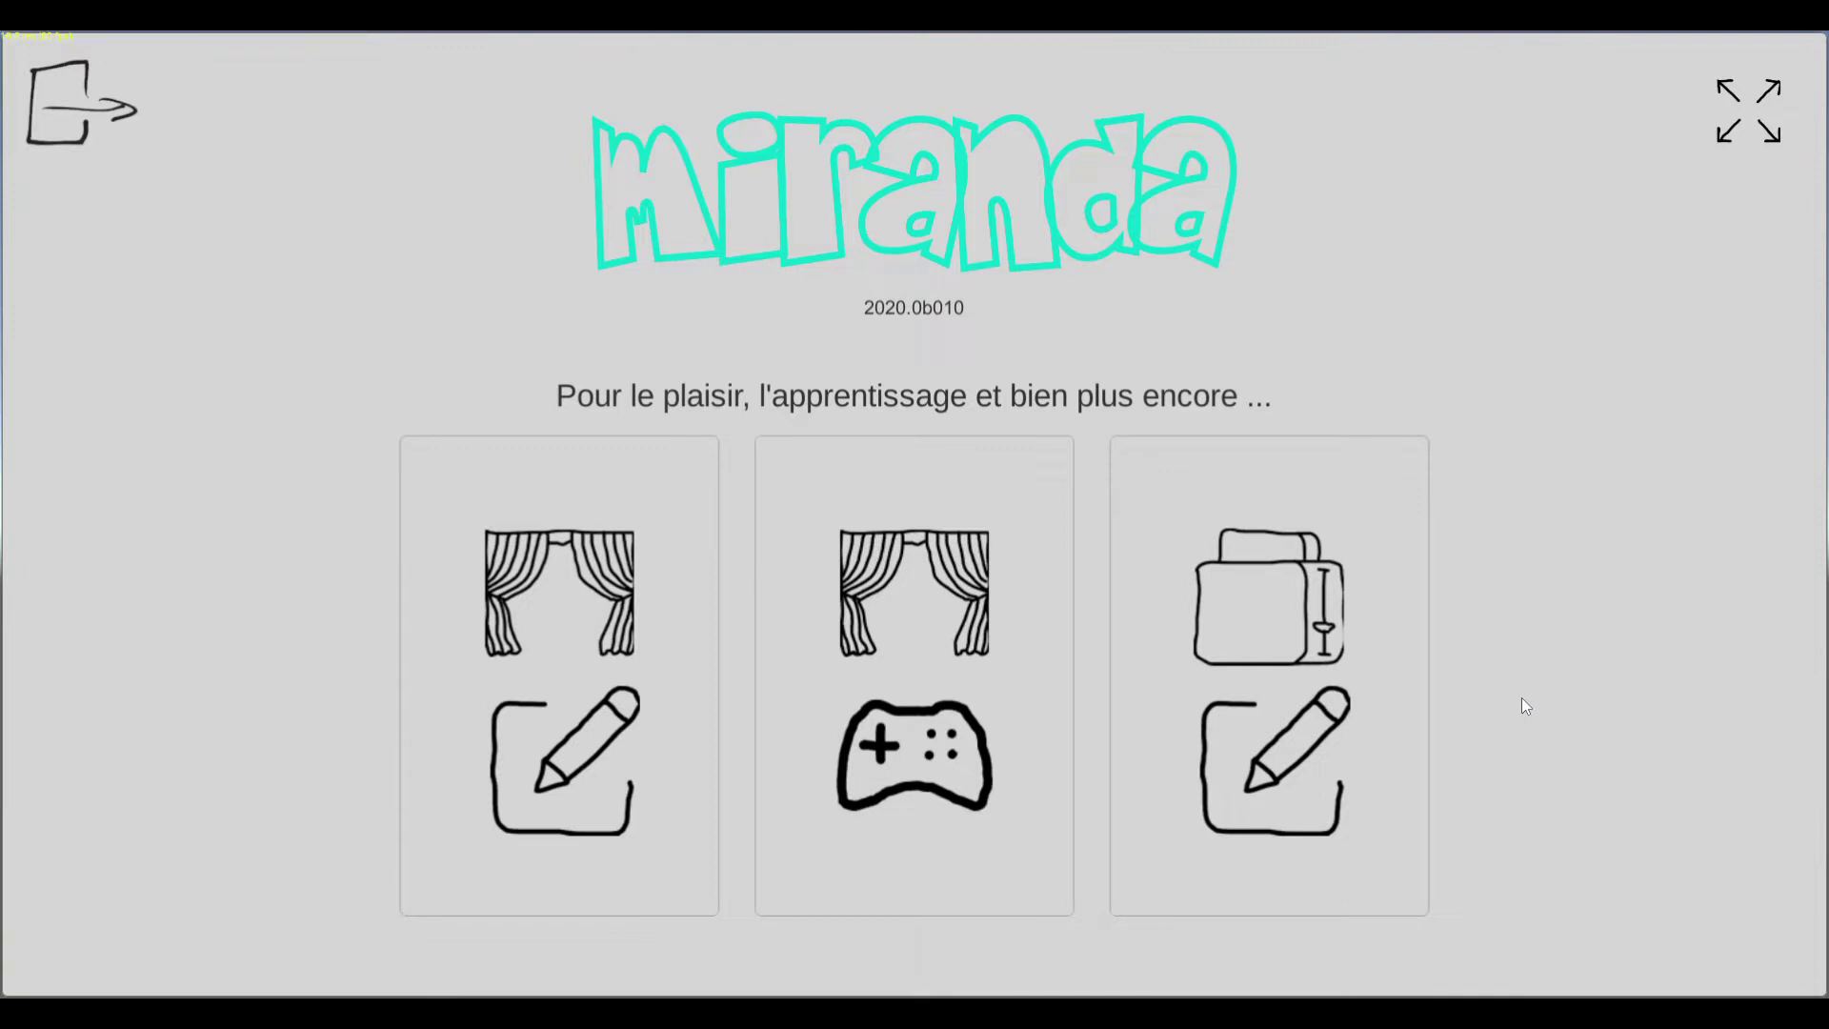
# - Open the system editor and view the available component categories, keeping the Basic category
pyautogui.click(1233, 686)
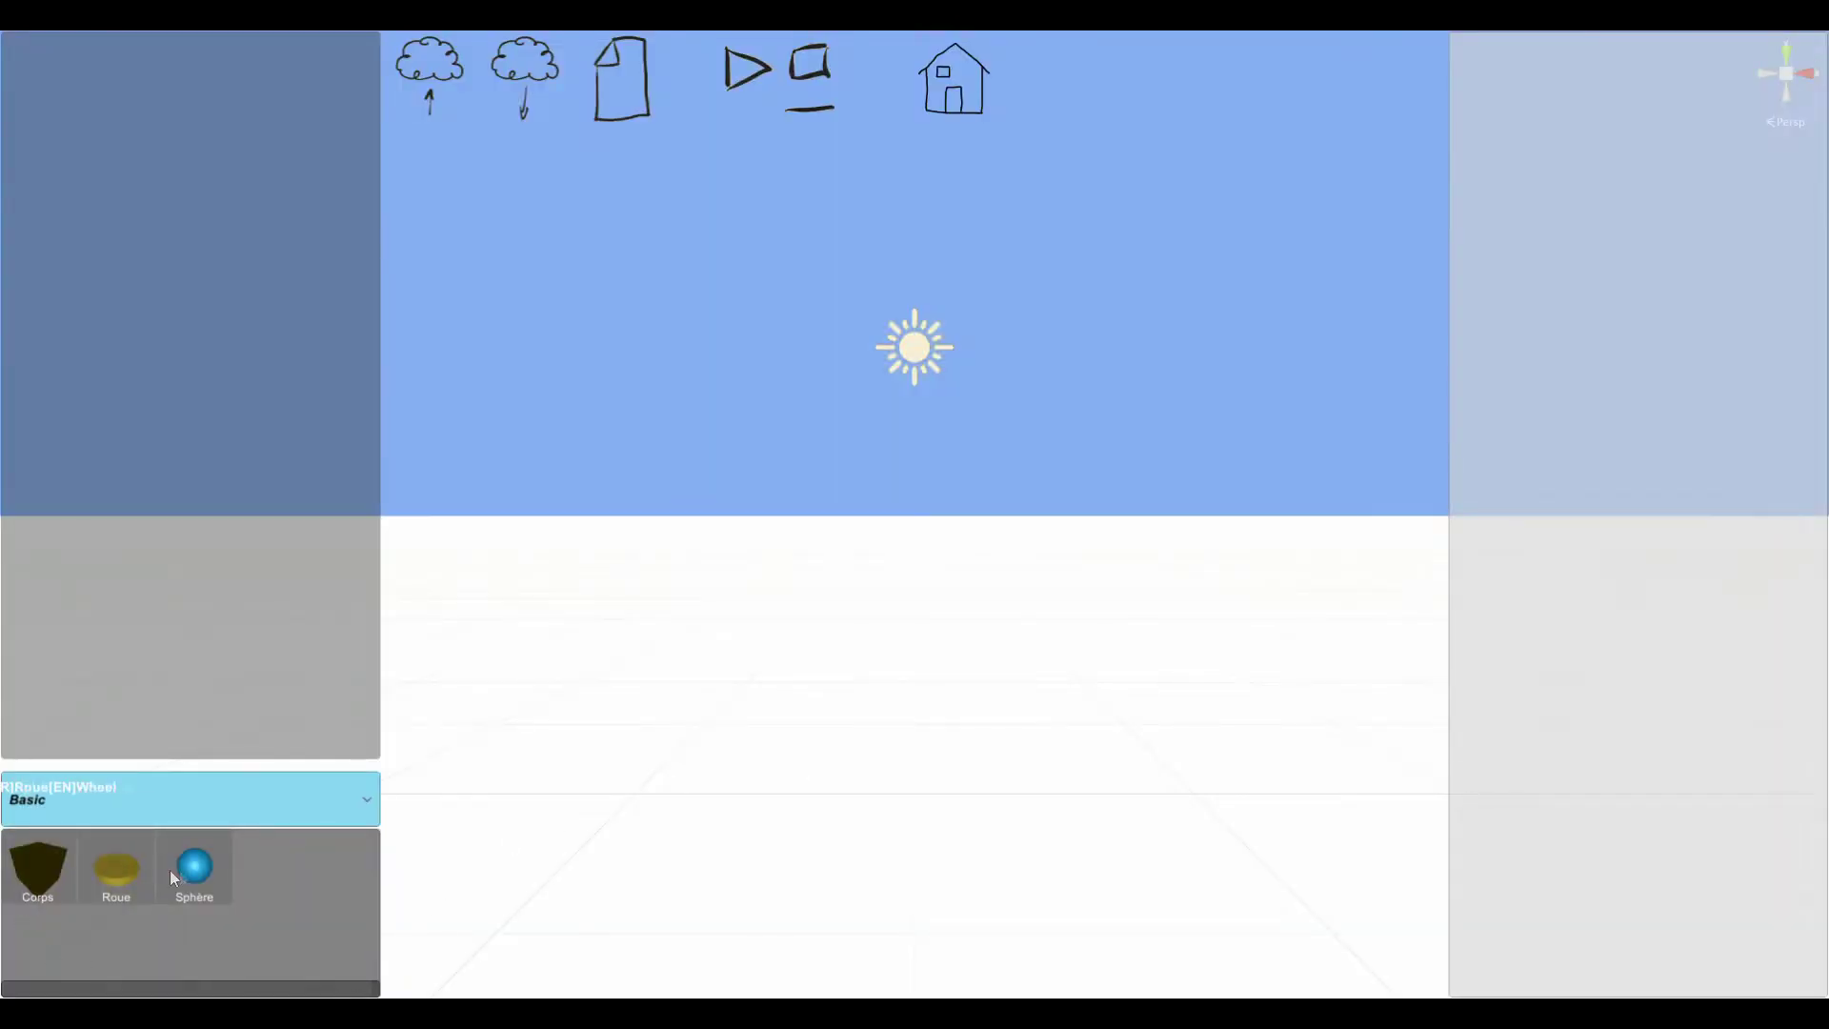
pyautogui.click(237, 812)
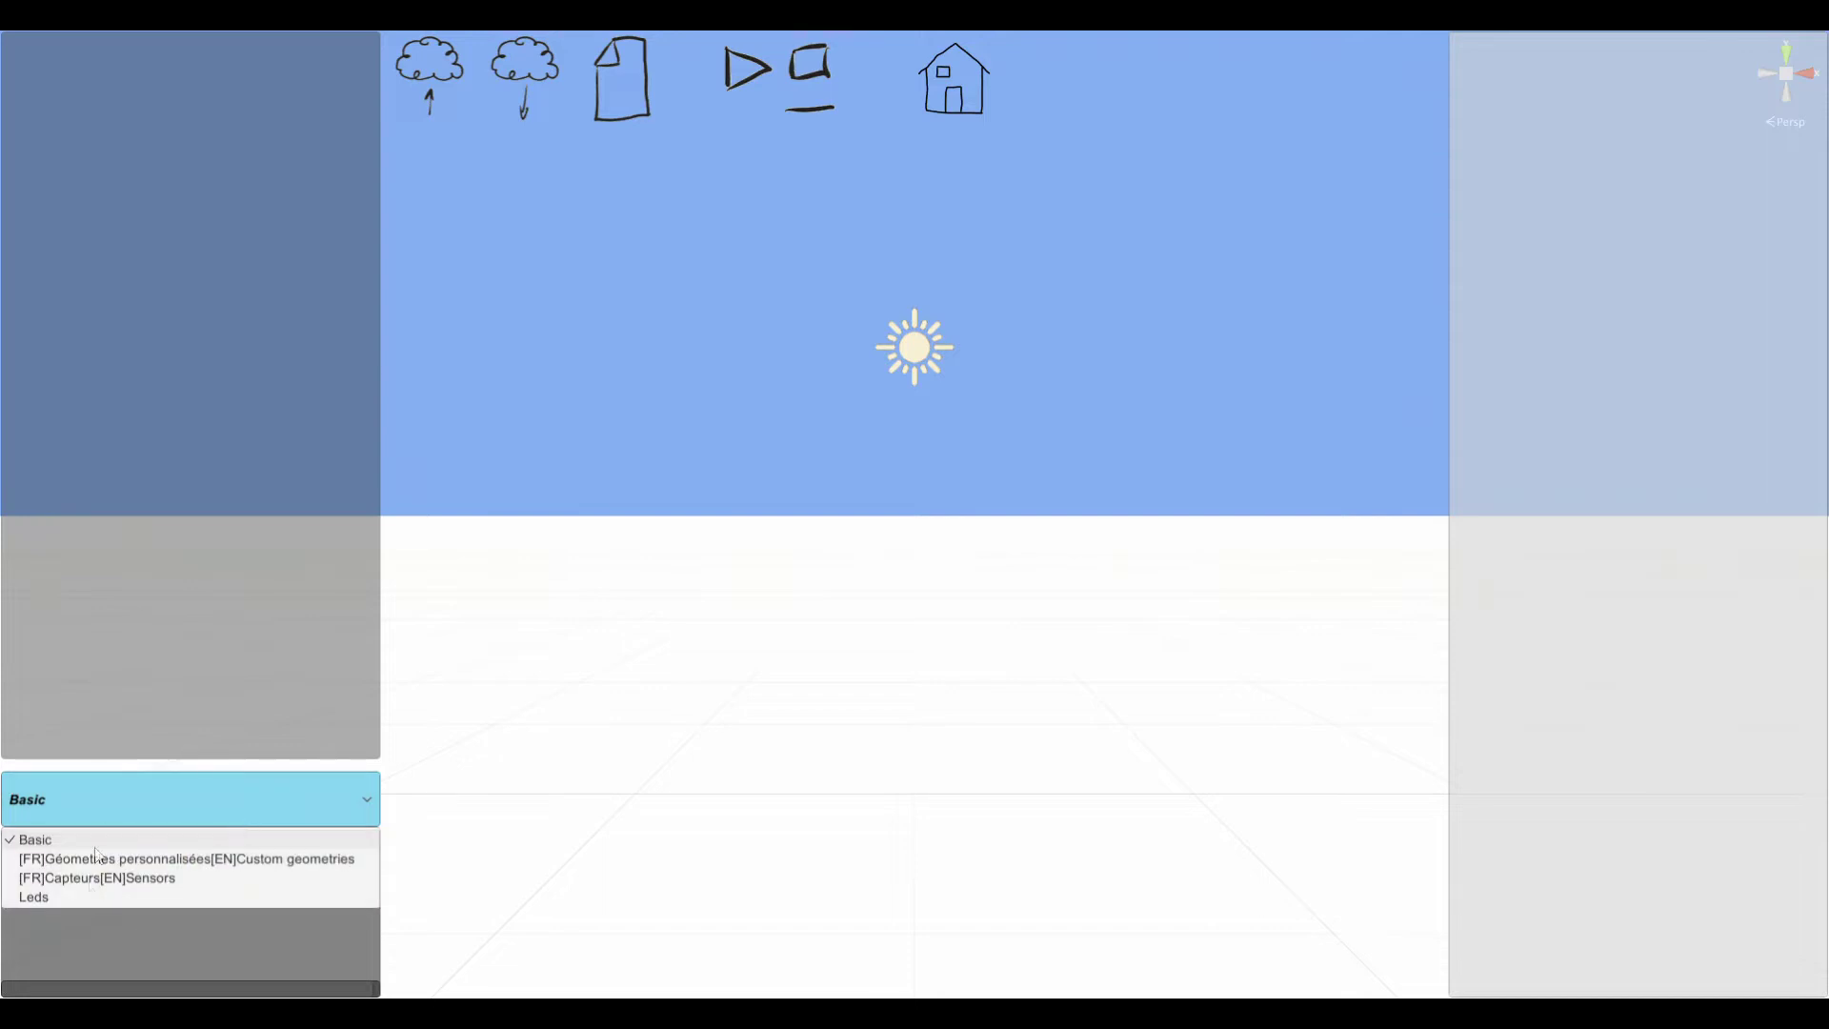
pyautogui.click(688, 677)
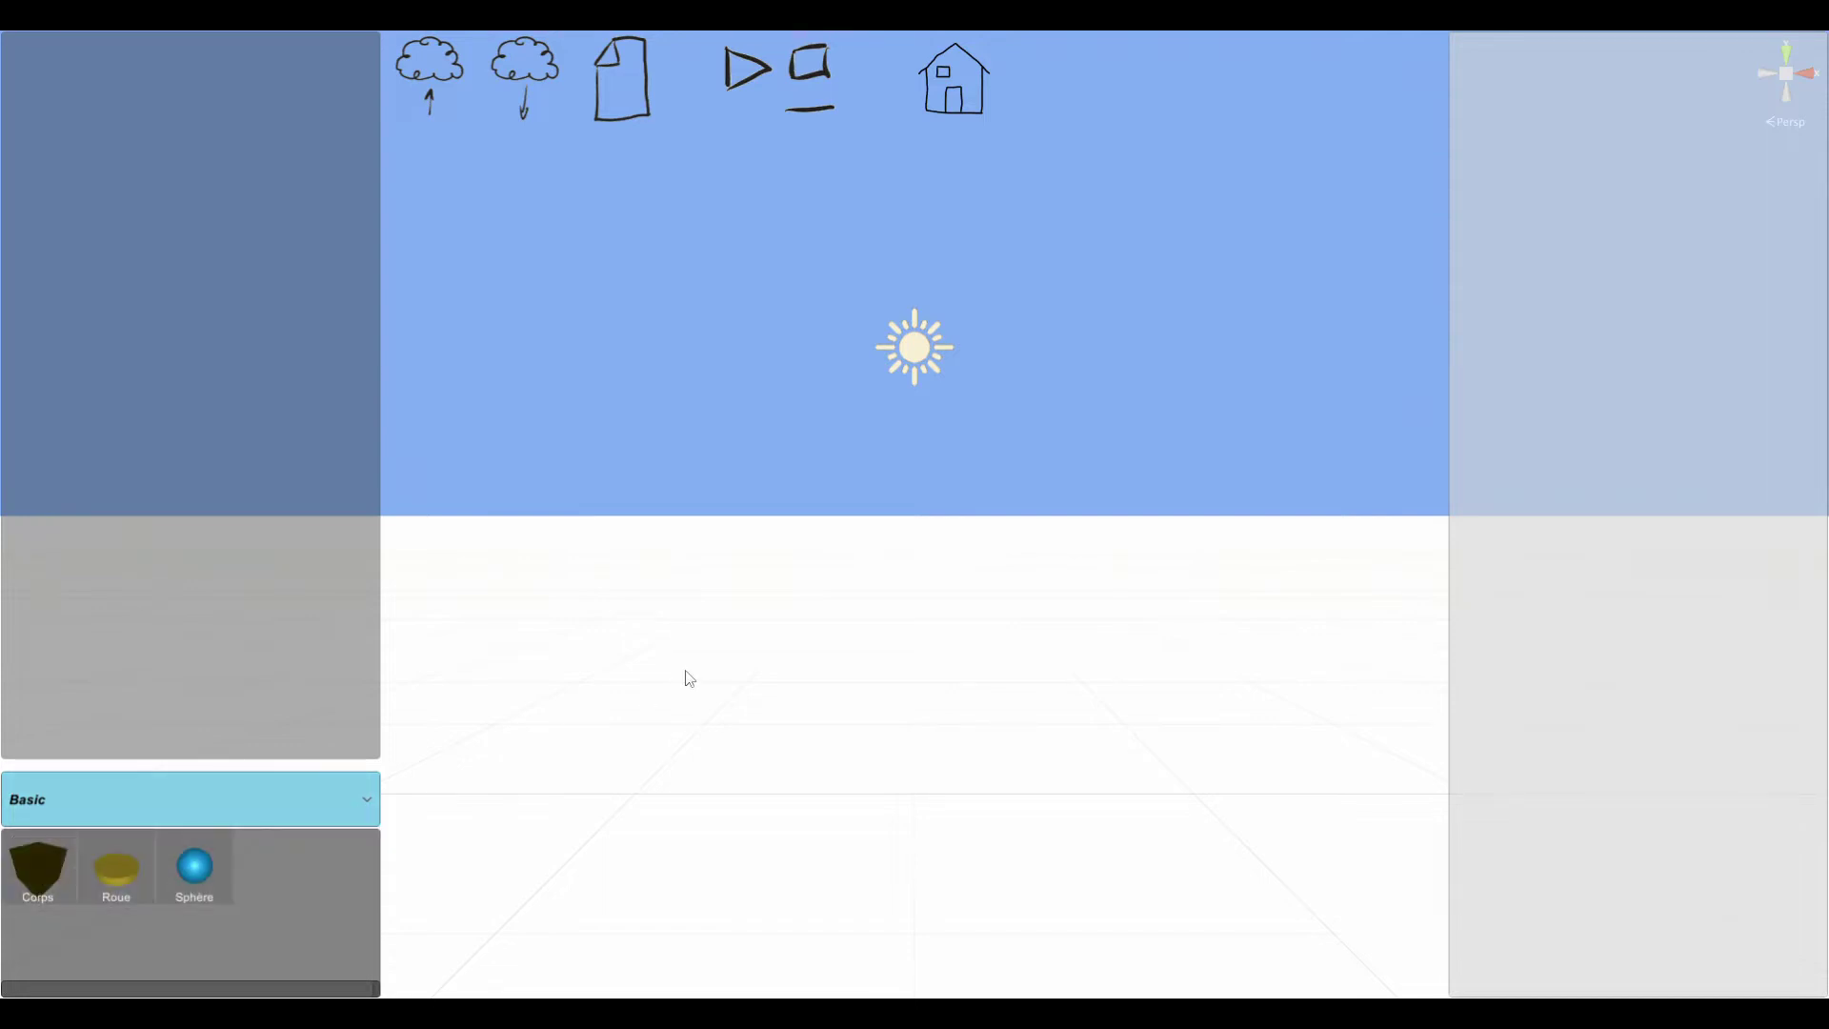
# - Load the Edison system from the cloud, focus on its robot body and examine the model and its component tree
pyautogui.click(519, 75)
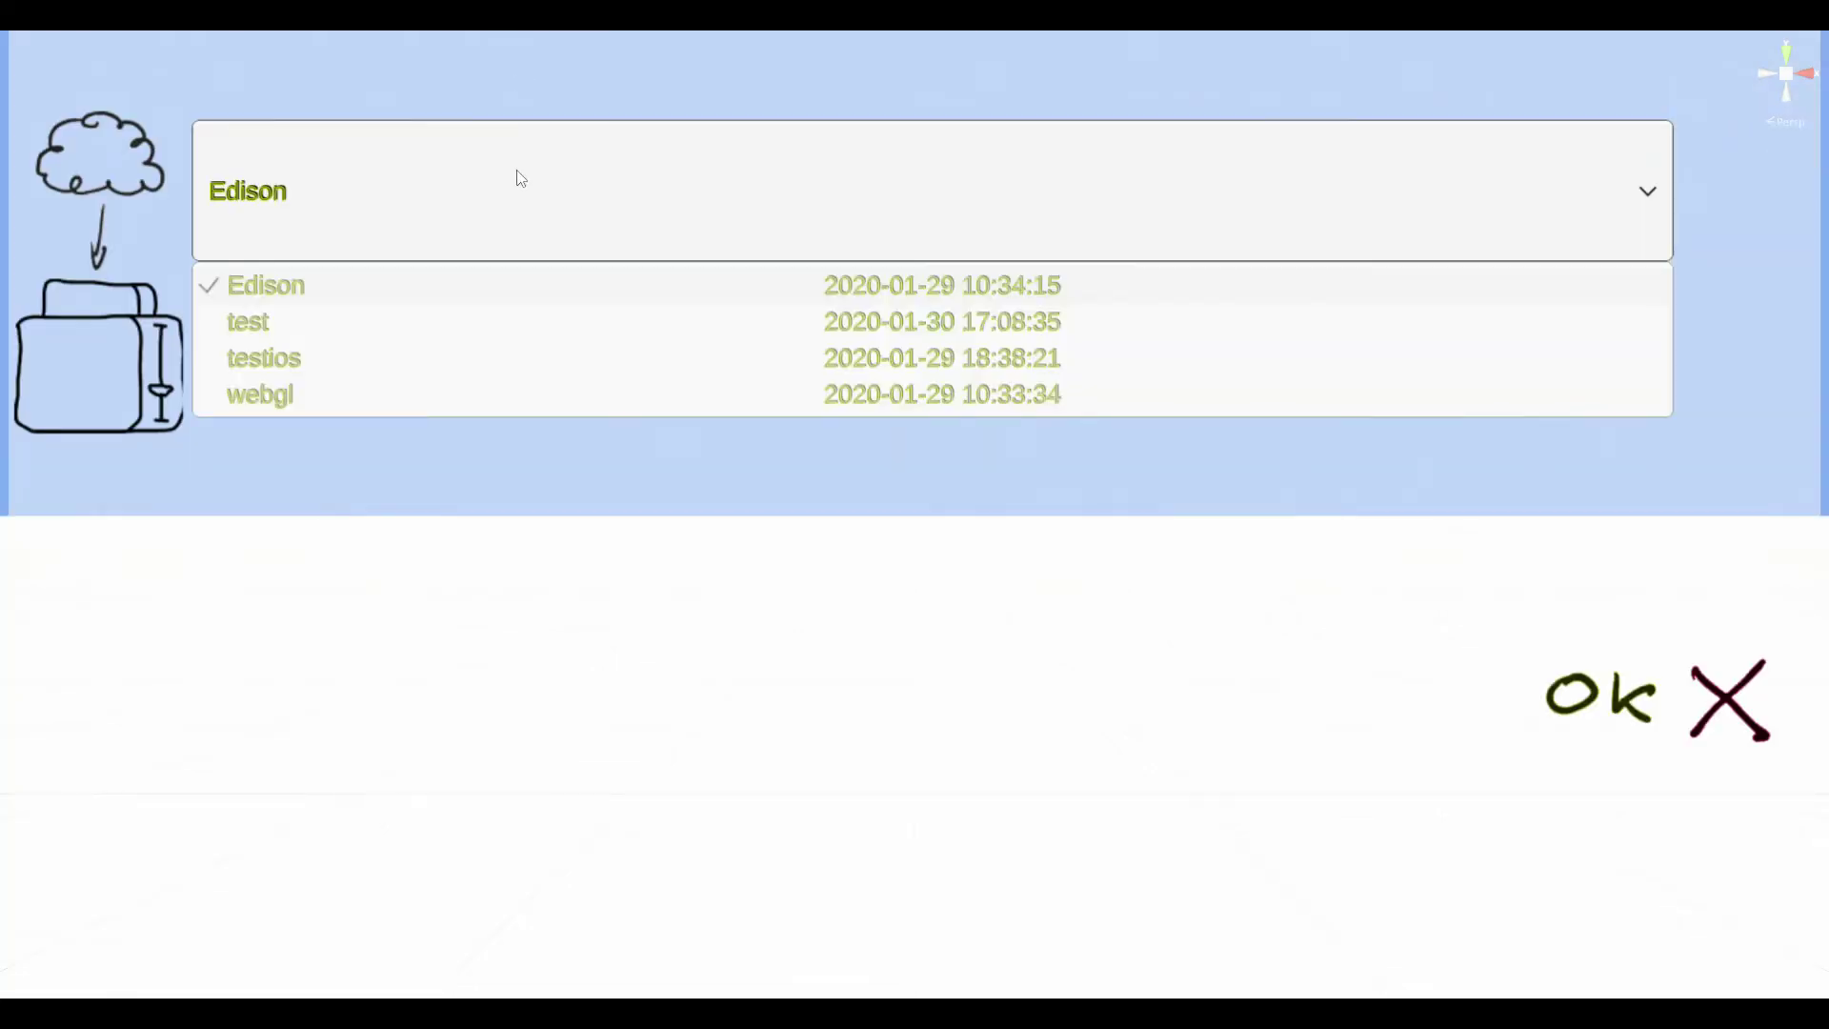
pyautogui.click(1604, 698)
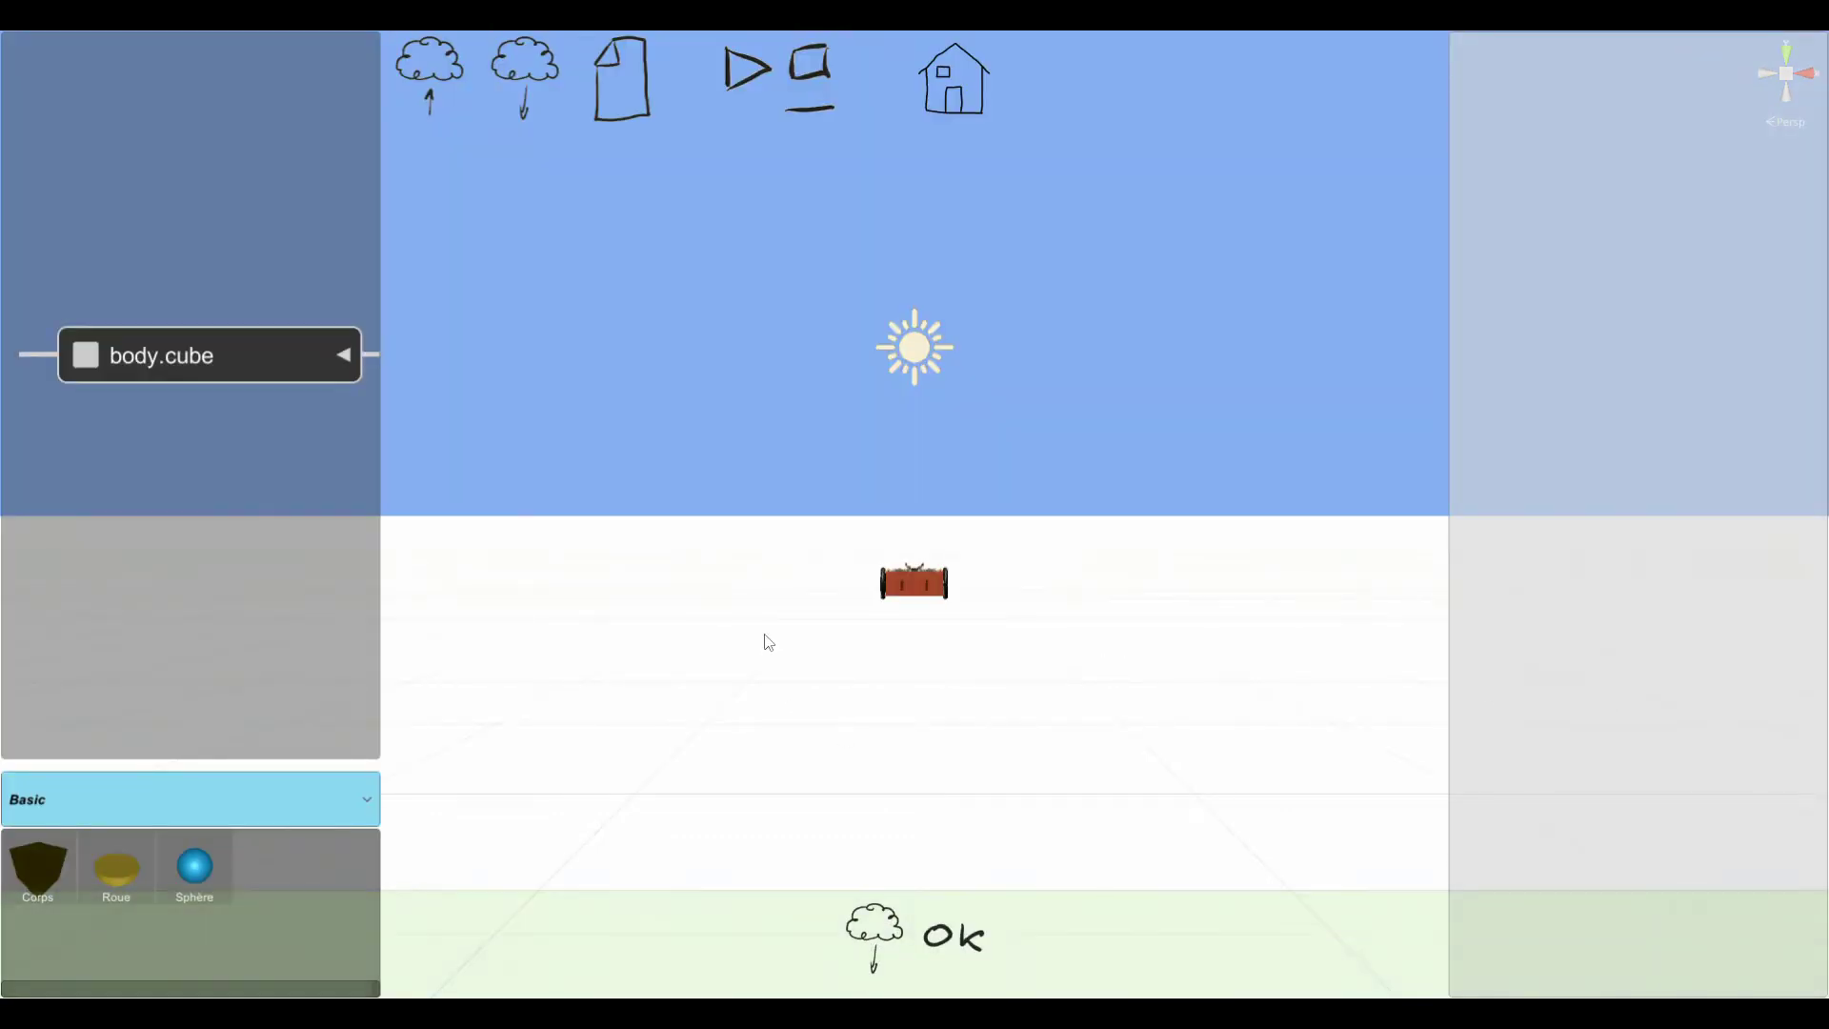
pyautogui.click(922, 582)
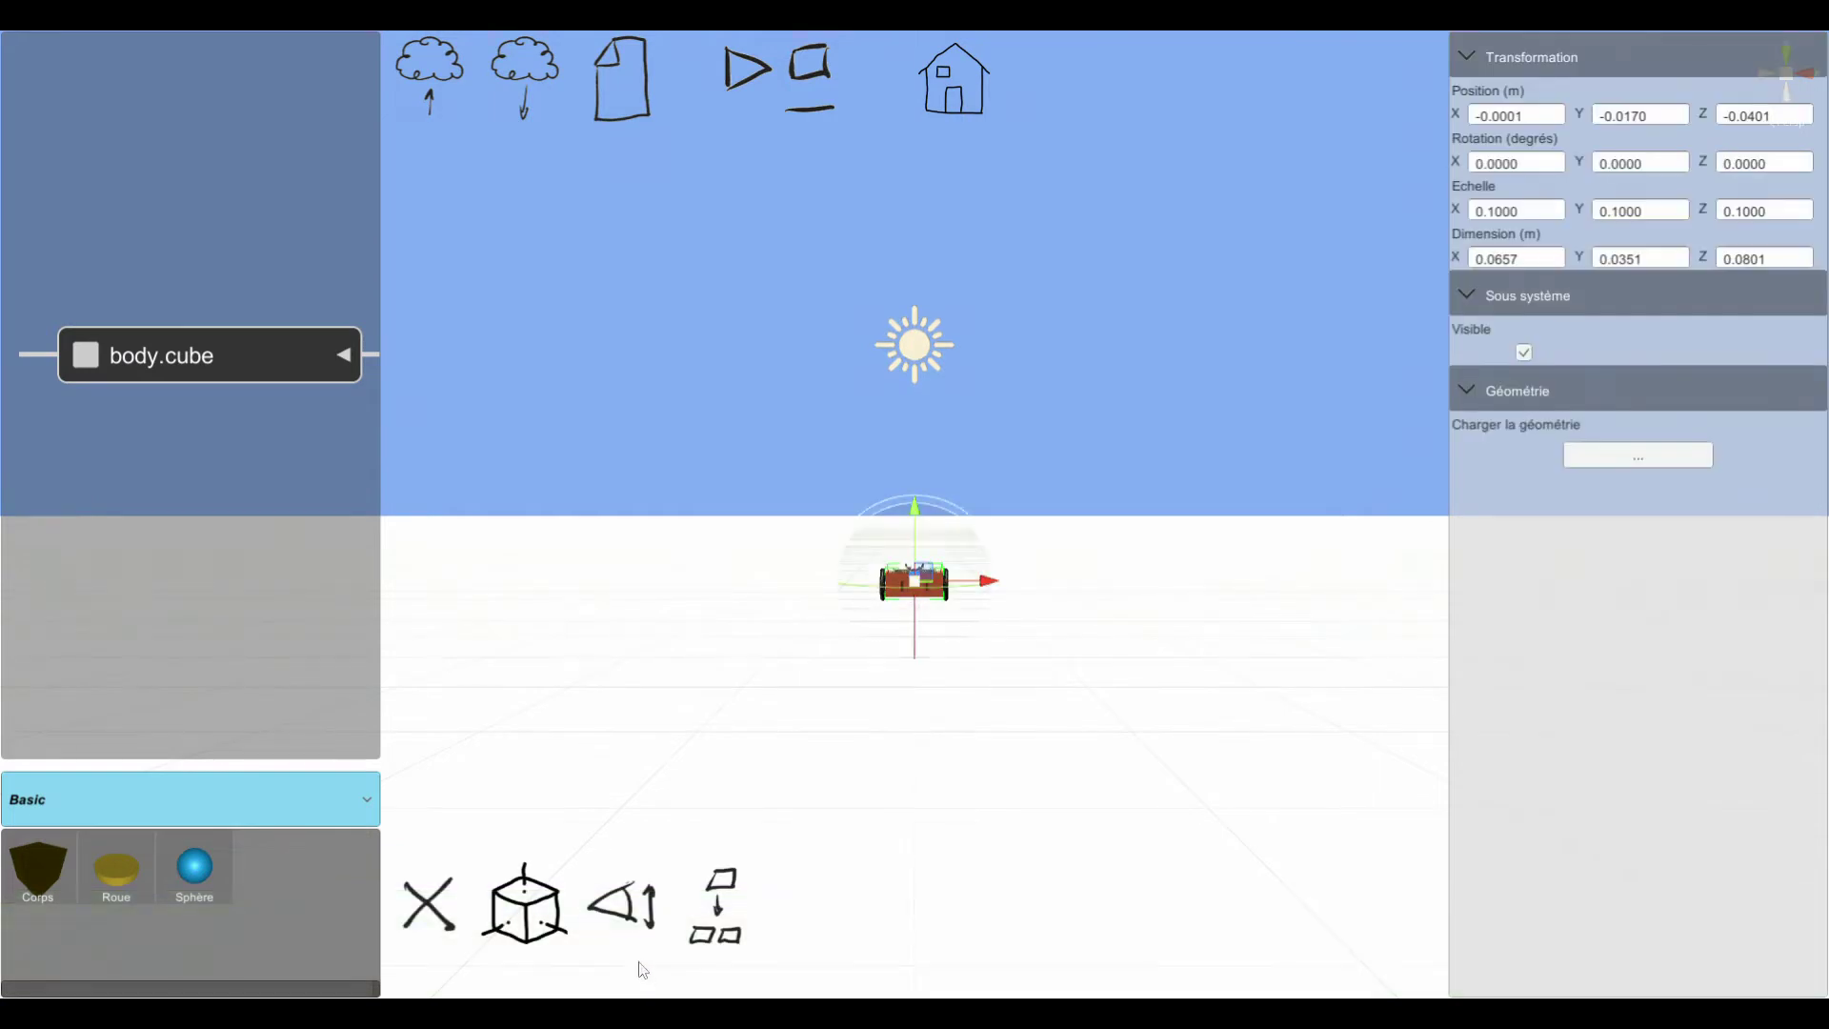
pyautogui.click(606, 917)
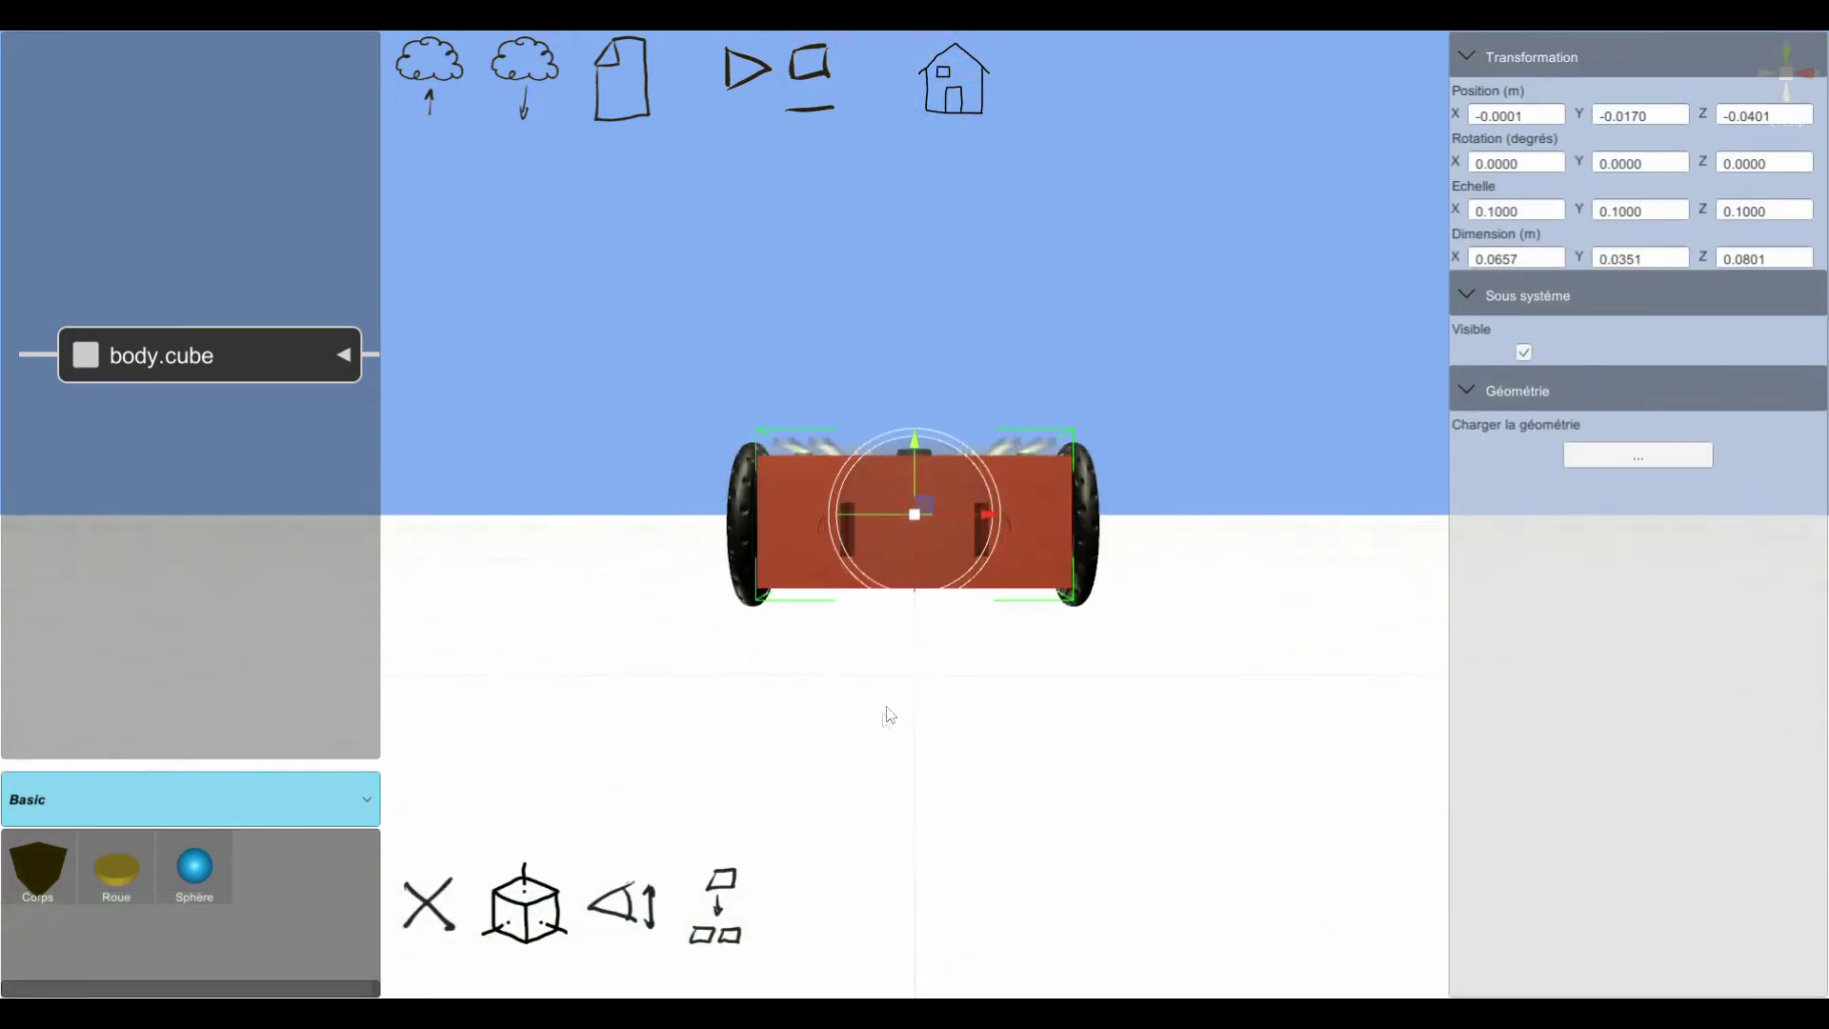
pyautogui.moveTo(1020, 612); pyautogui.dragTo(793, 832, button='middle')
pyautogui.moveTo(795, 832); pyautogui.dragTo(943, 822)
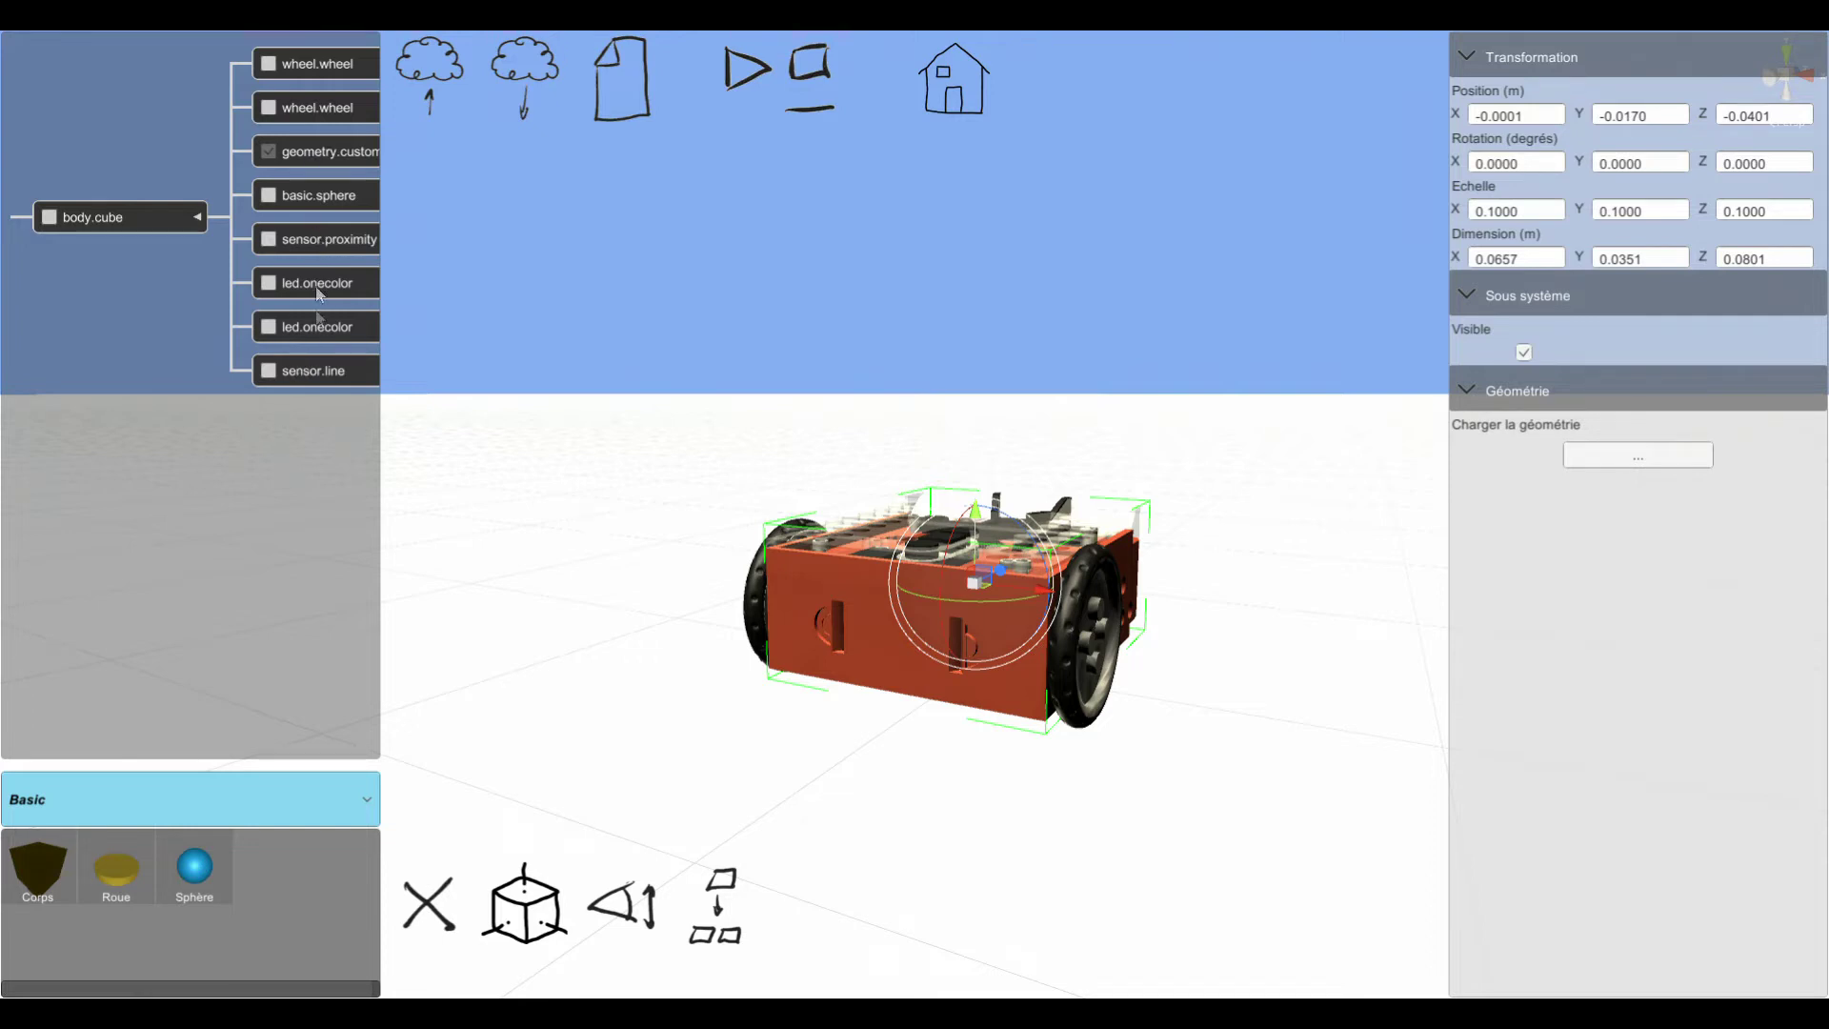
pyautogui.scroll(-3, 307, 248)
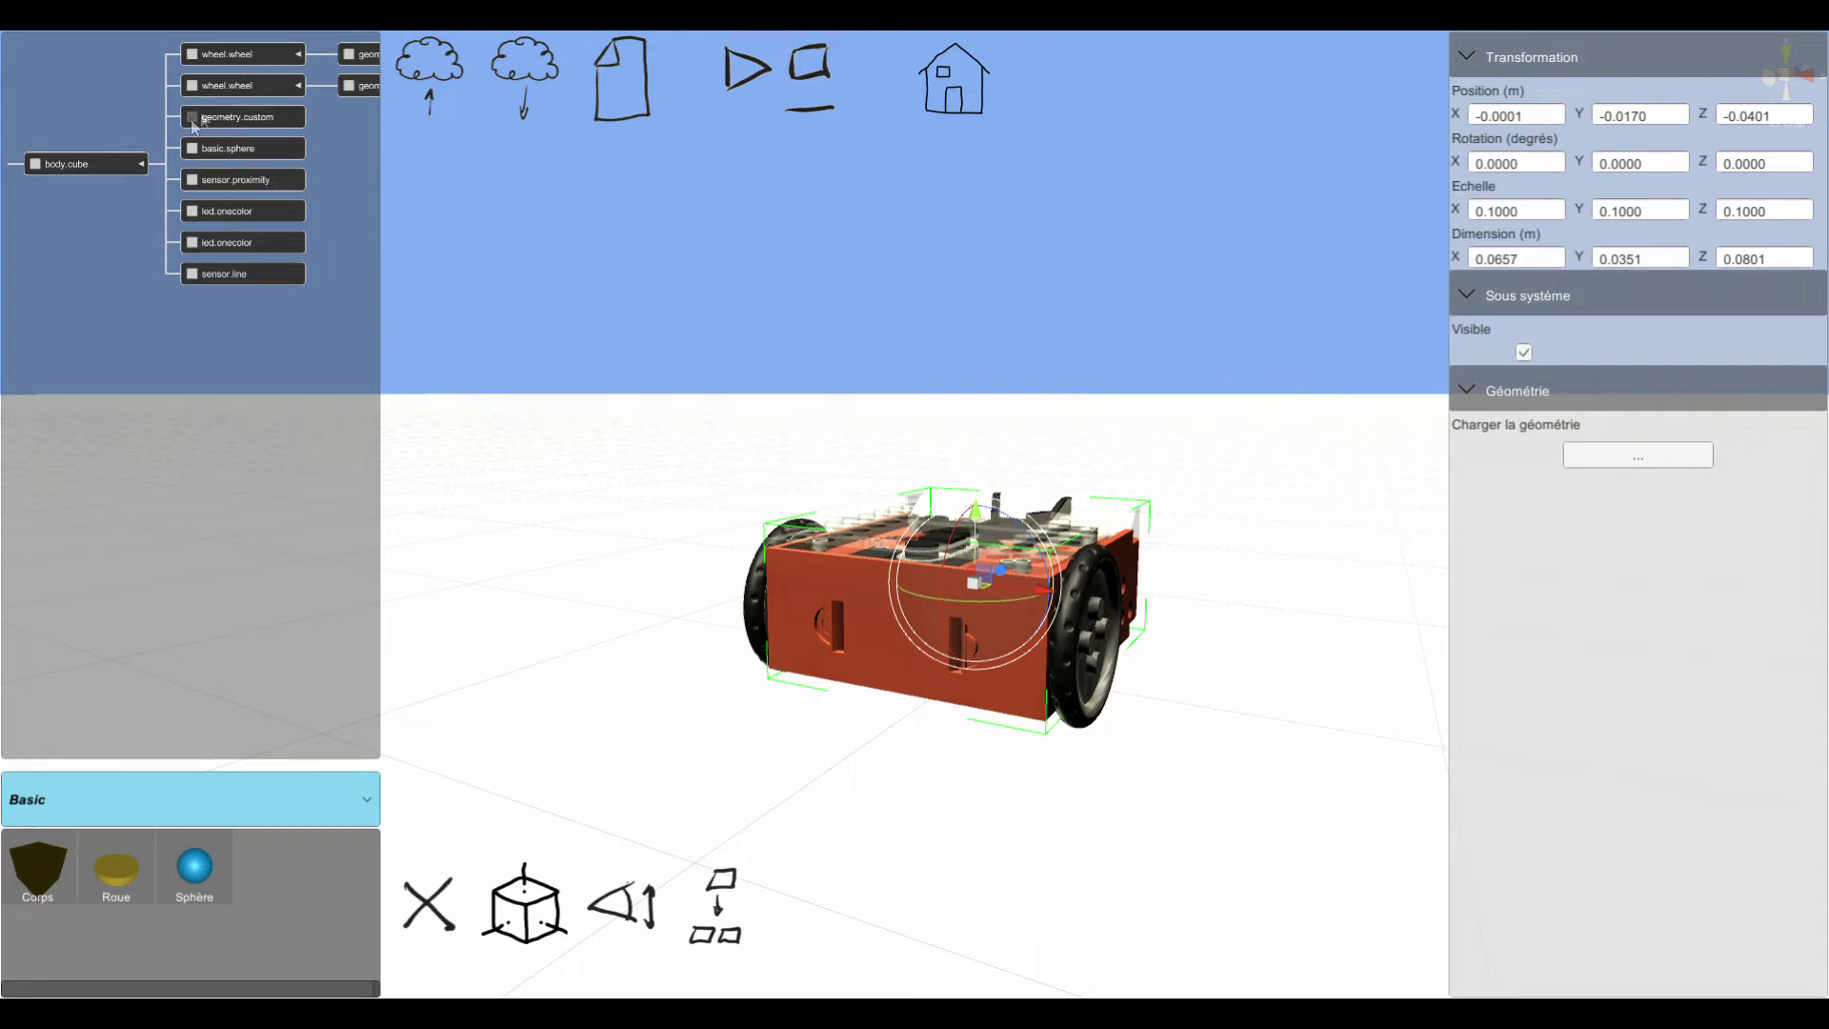
pyautogui.moveTo(793, 581); pyautogui.dragTo(789, 597)
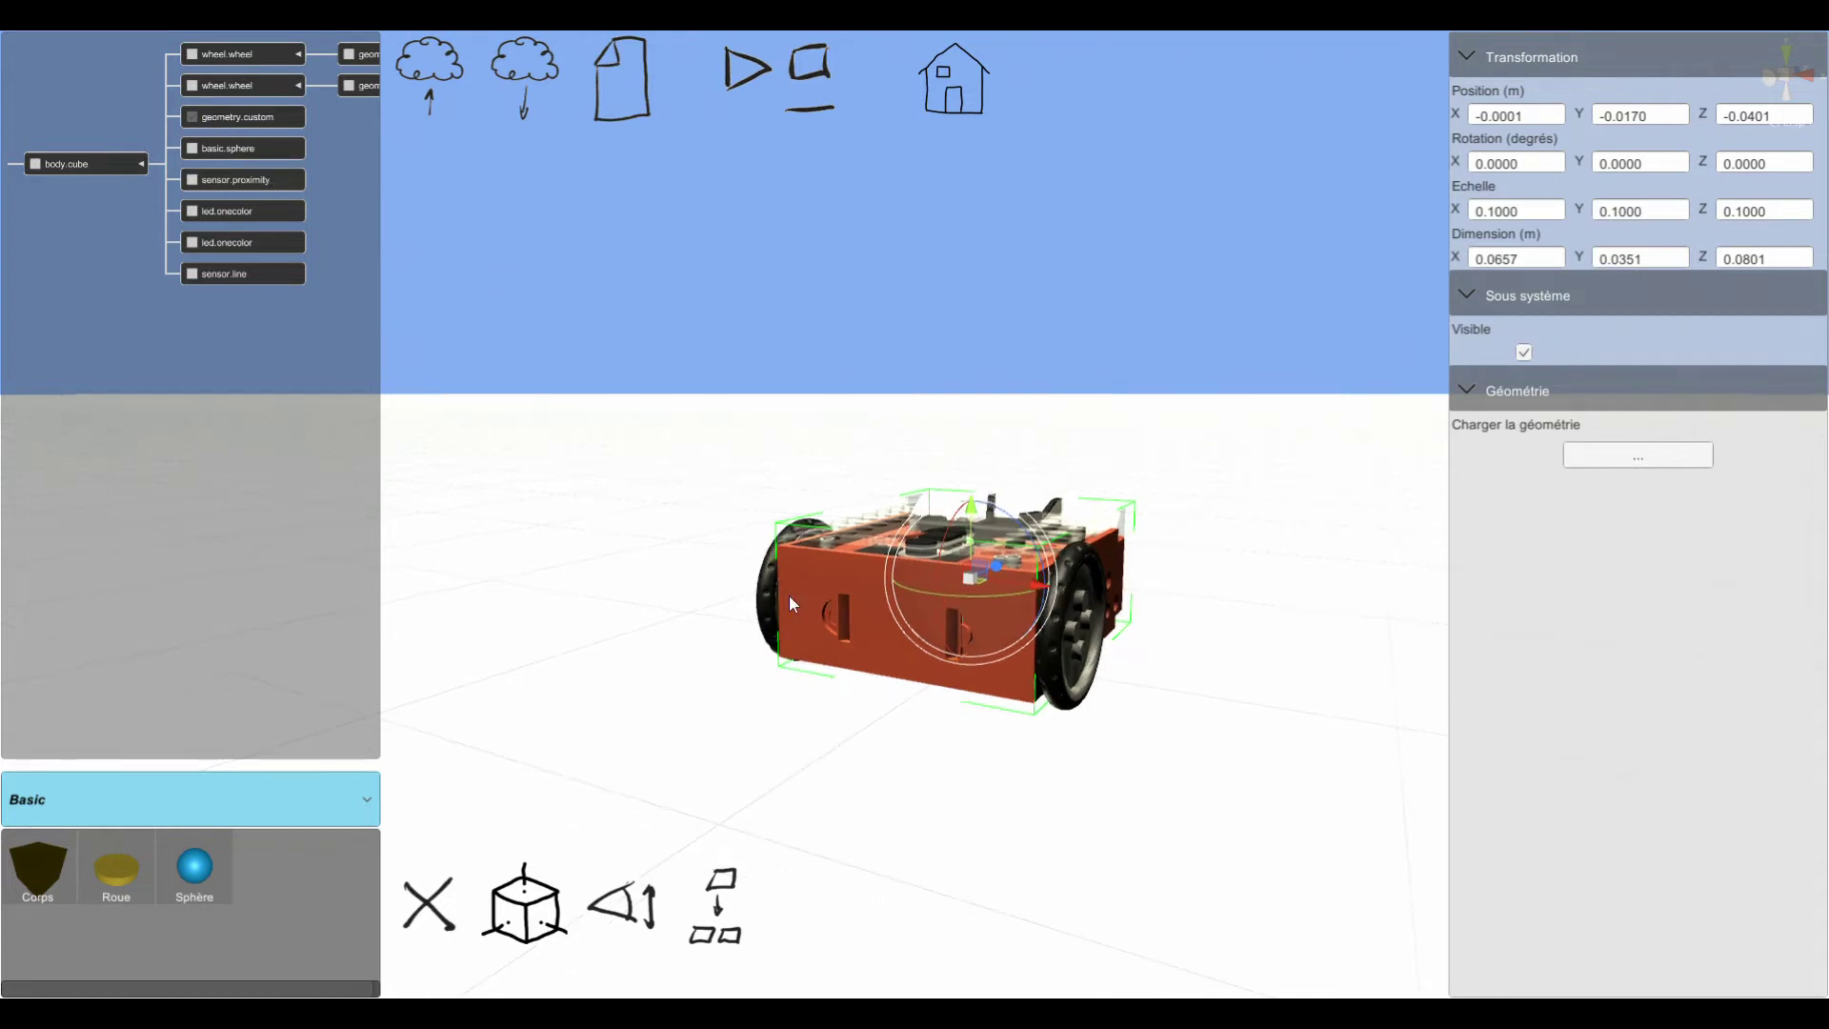
pyautogui.scroll(-1, 348, 57)
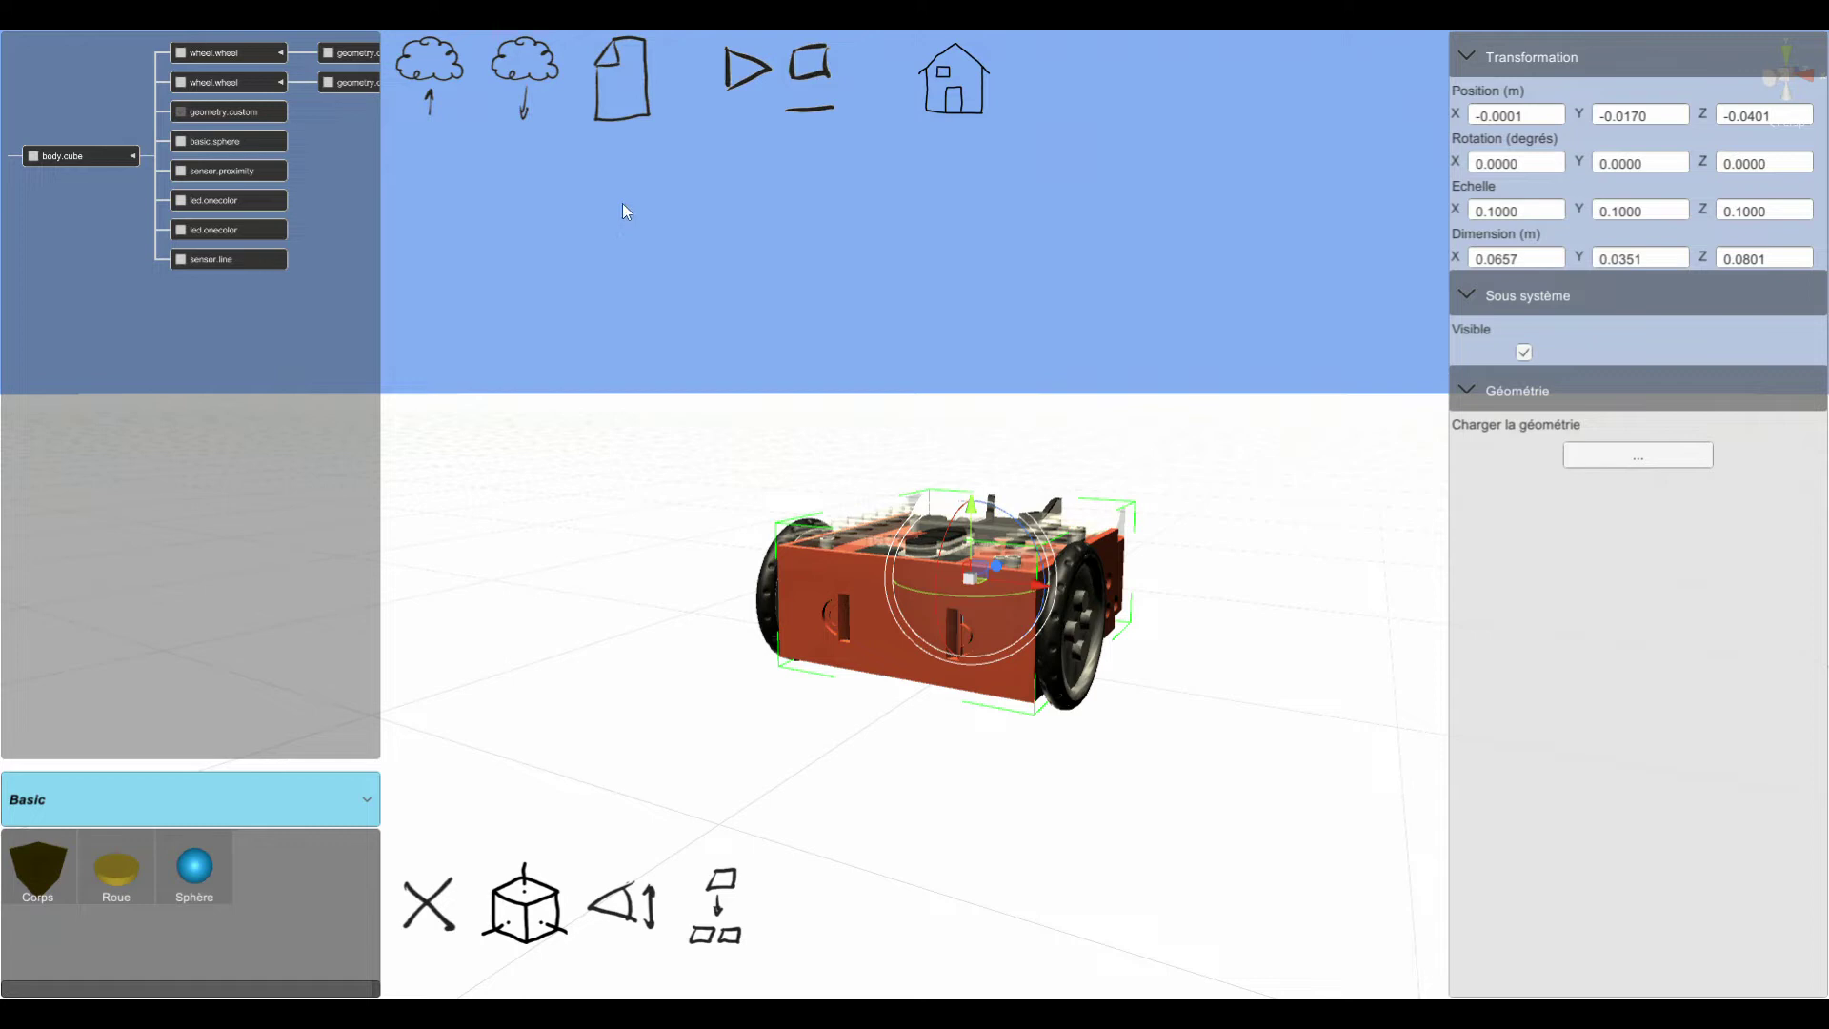
# - Start a new empty system and add a Corps body block to it
pyautogui.click(616, 97)
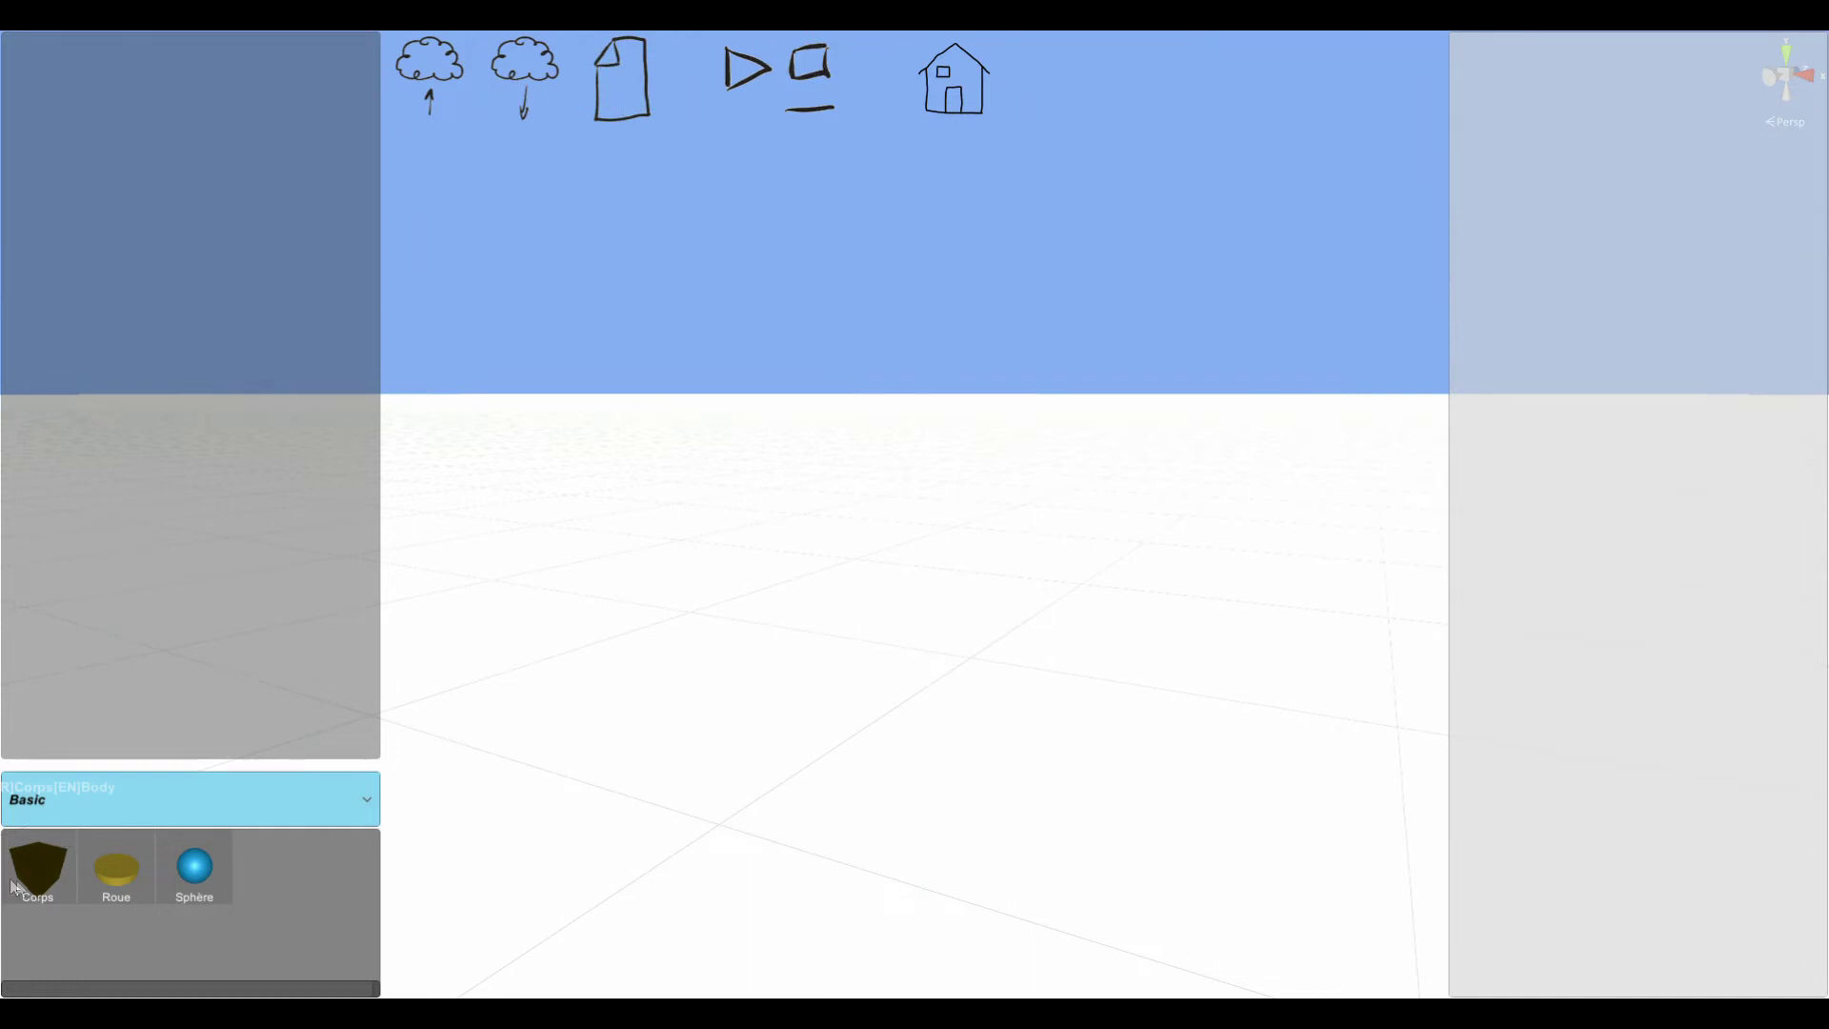
pyautogui.click(38, 862)
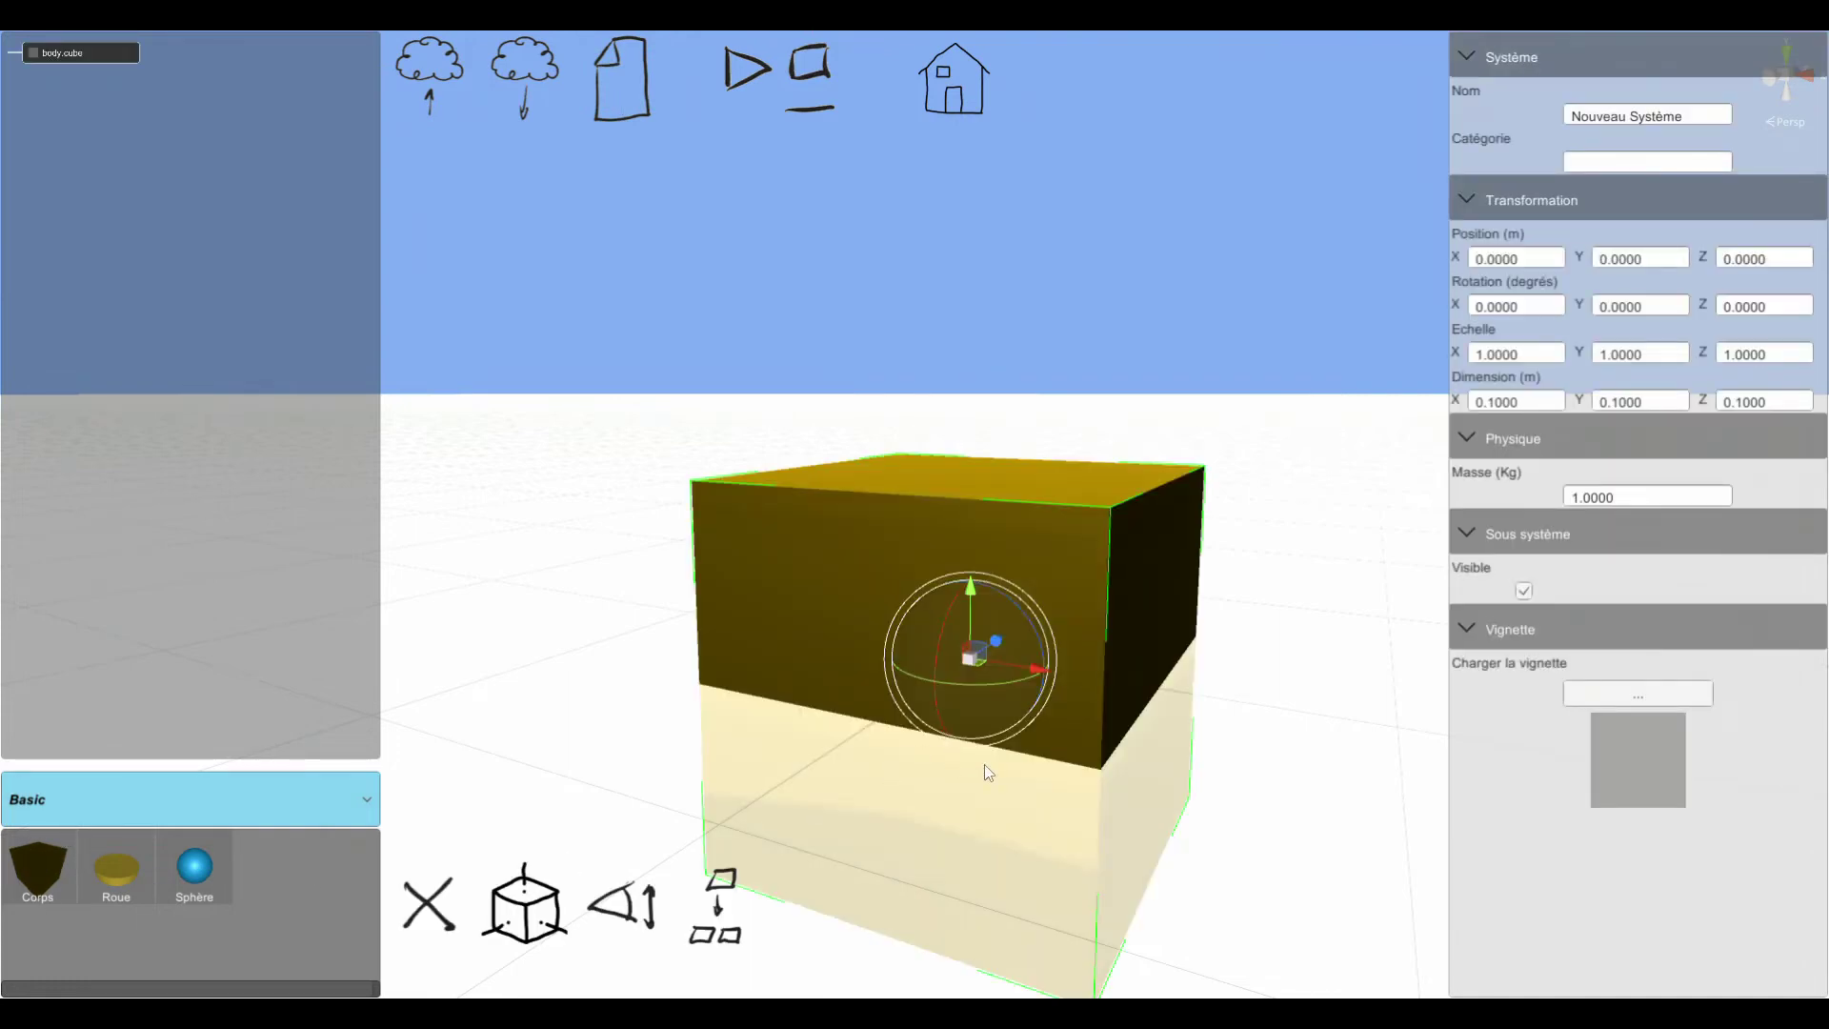
pyautogui.scroll(-3, 1257, 763)
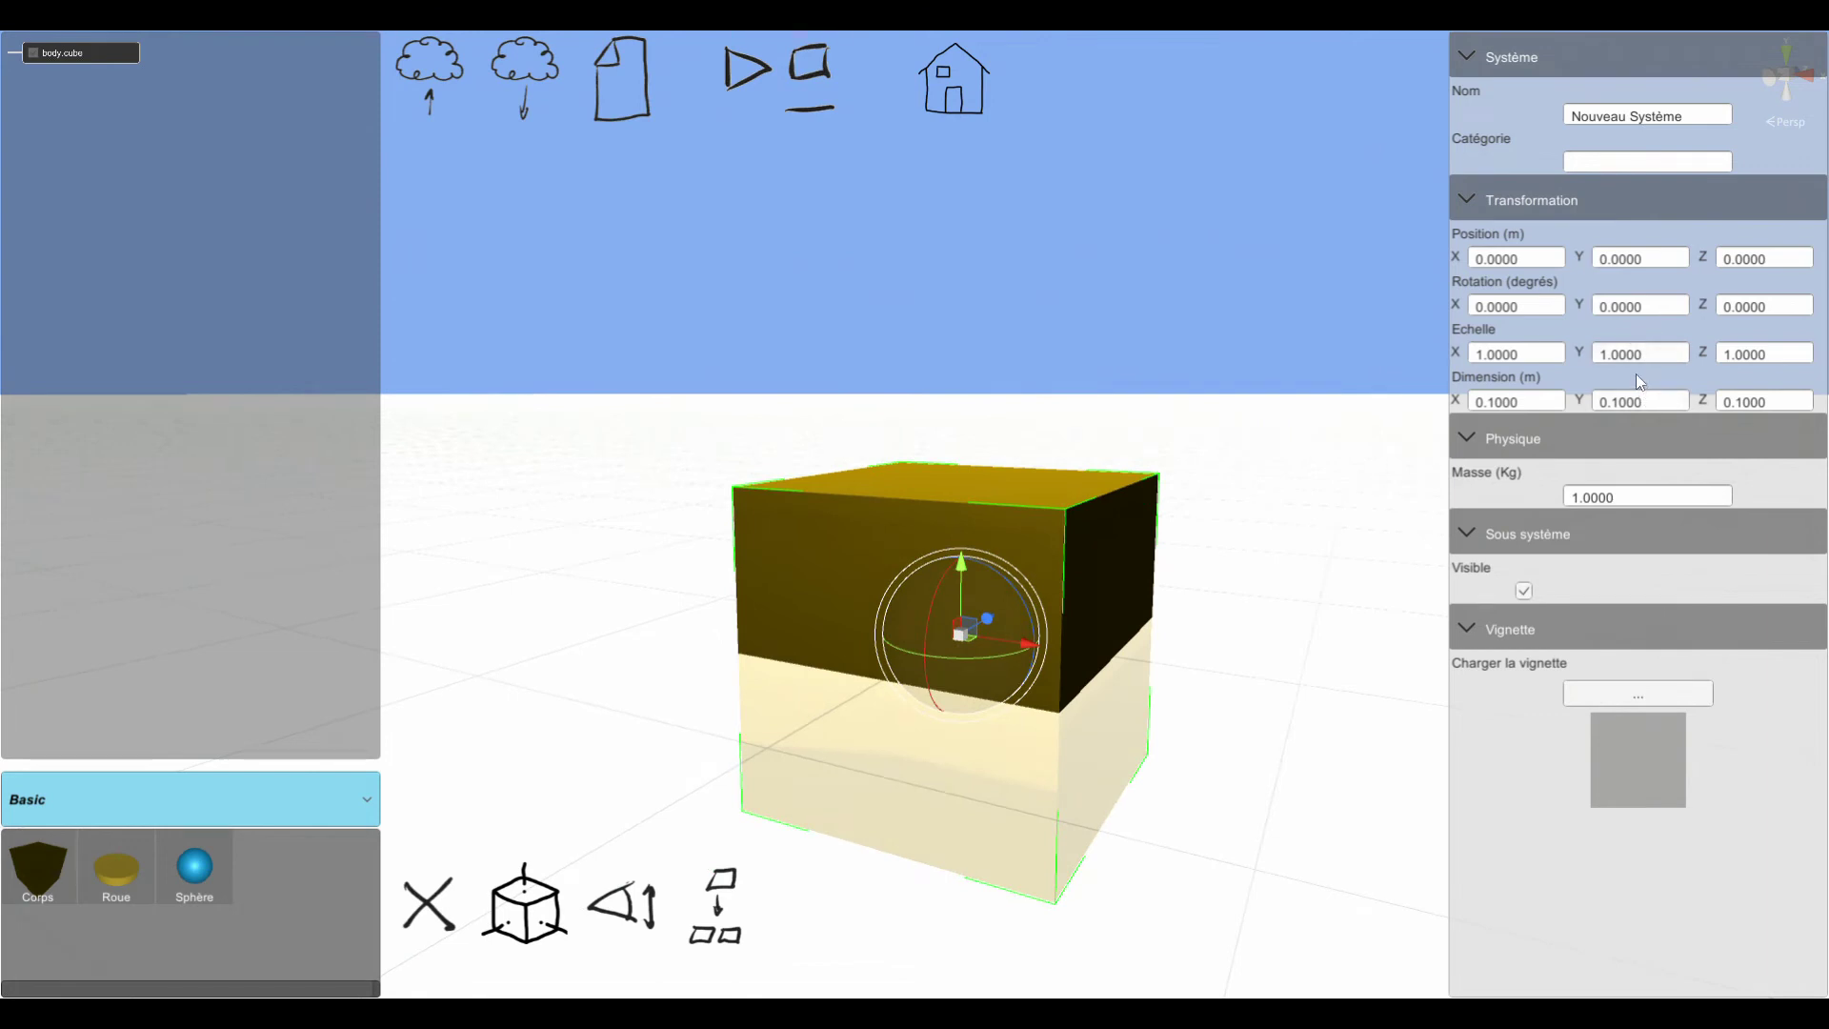
# - Set the body's Y dimension to 0.03 m and raise the block to a Y position of about 0.029 m
pyautogui.click(1615, 407)
pyautogui.write('3')
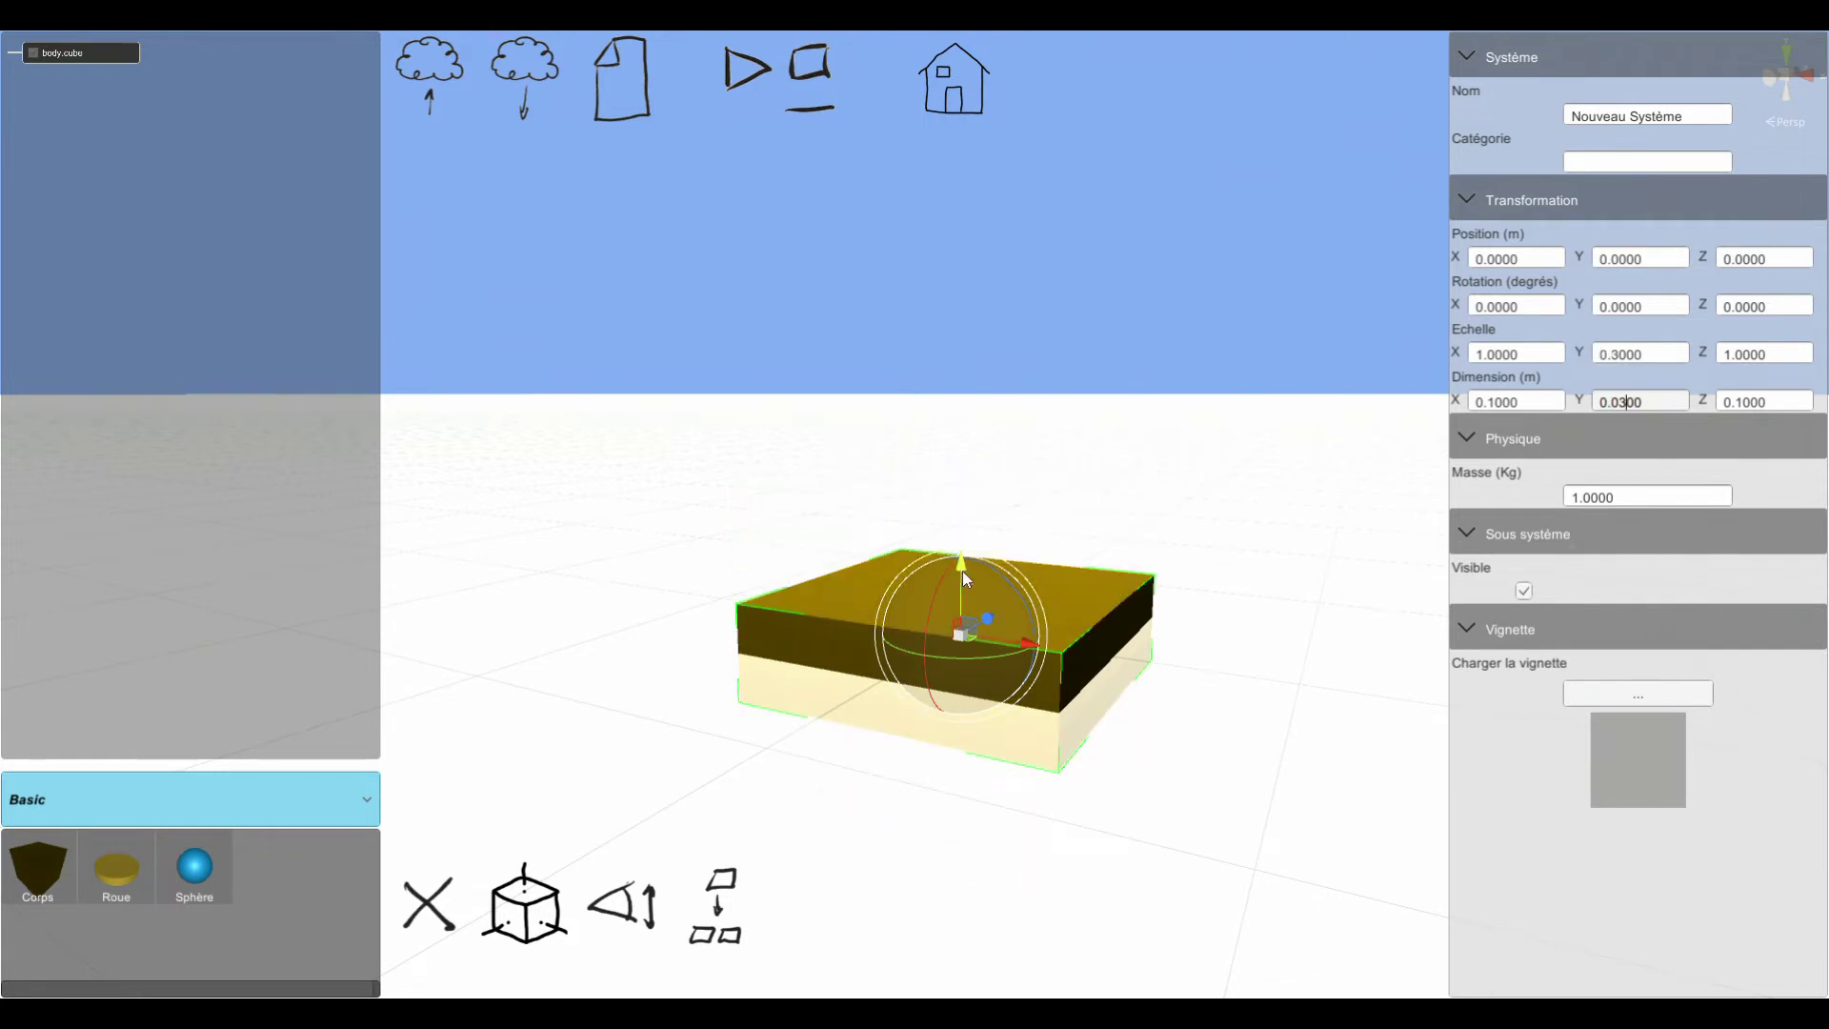
pyautogui.moveTo(962, 564); pyautogui.dragTo(965, 494)
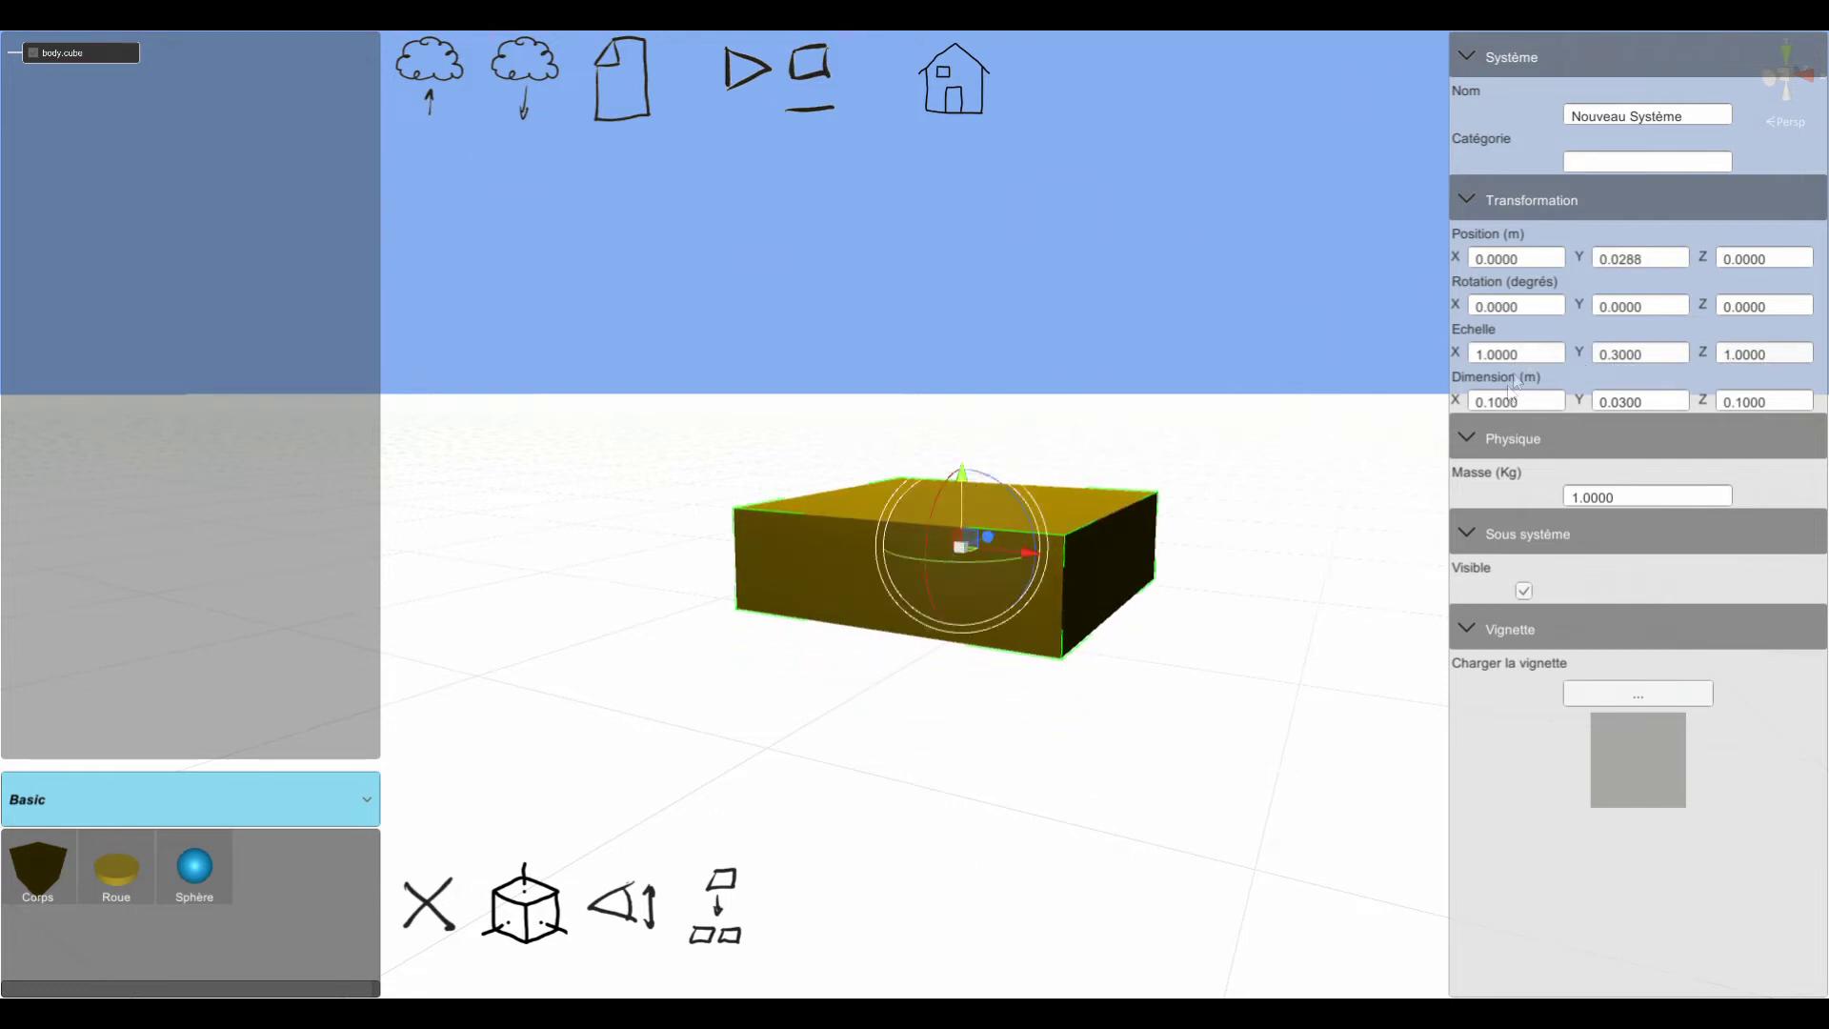
# - Add a wheel to the body and move it beside the body's front corner, at about X 0.059 m and Z -0.041 m
pyautogui.click(523, 909)
pyautogui.click(120, 869)
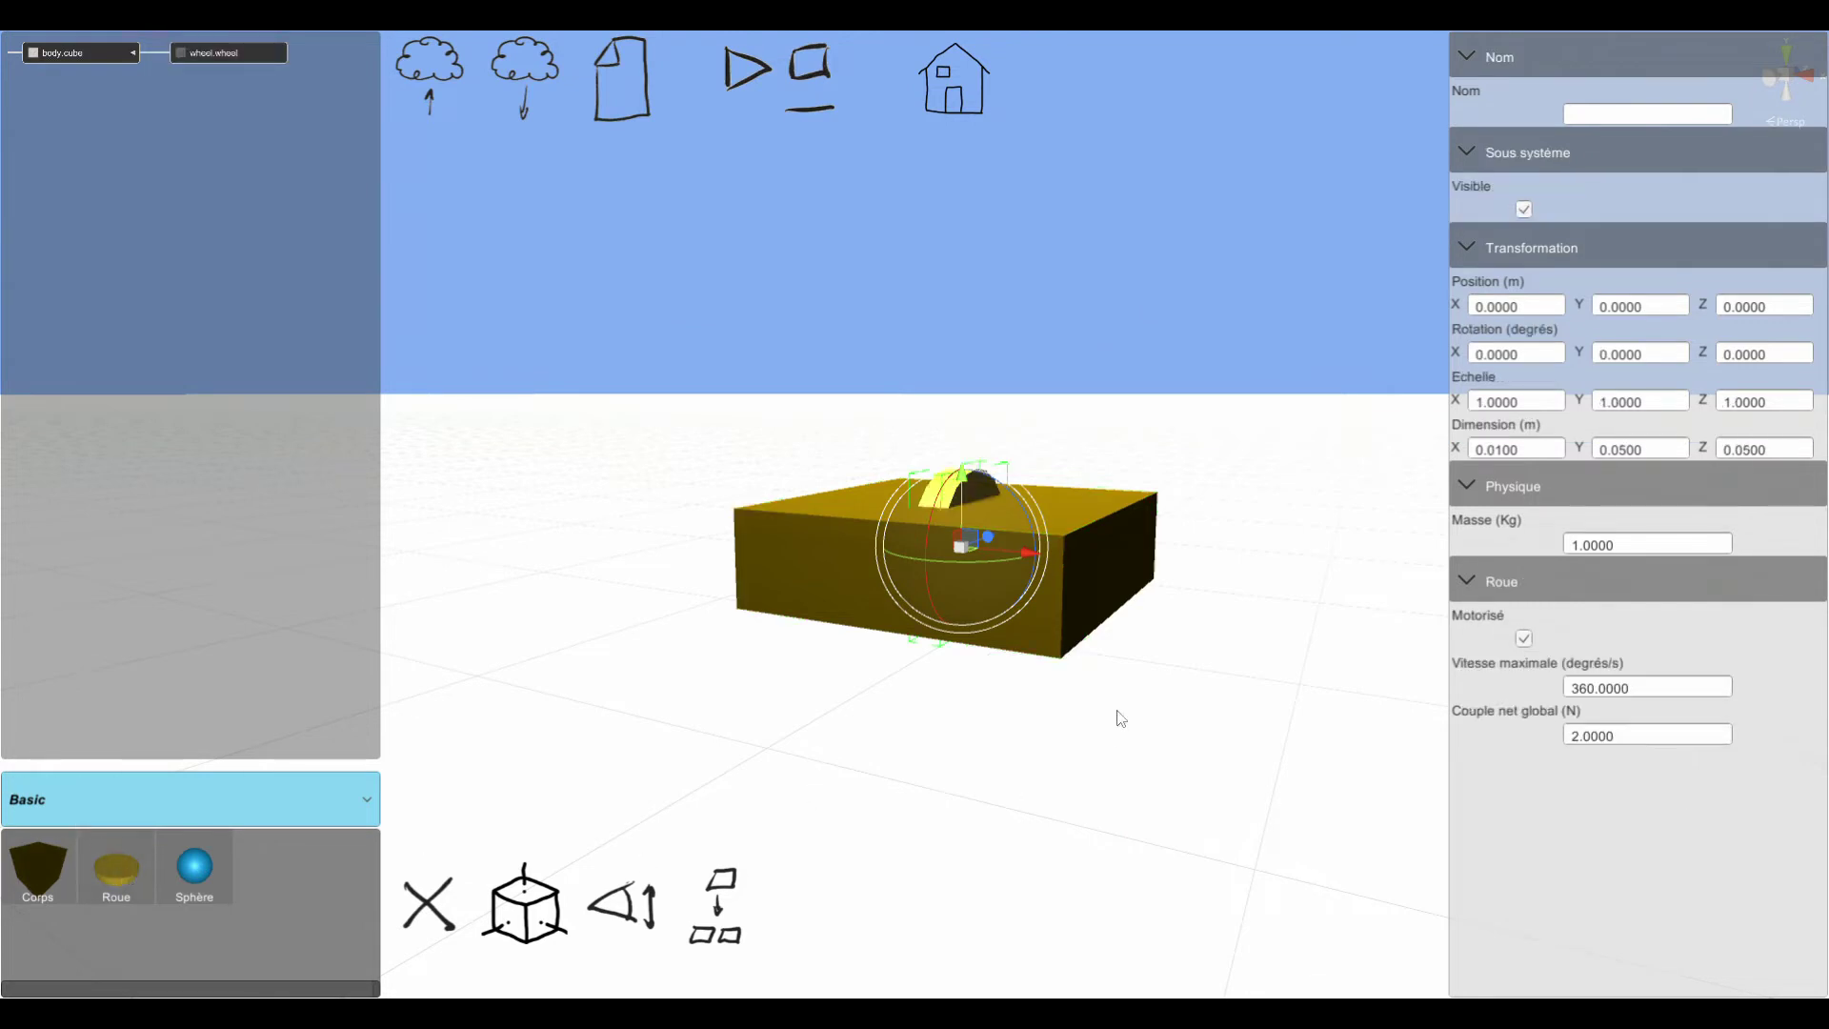
pyautogui.moveTo(1031, 551); pyautogui.dragTo(1224, 600)
pyautogui.click(1157, 556)
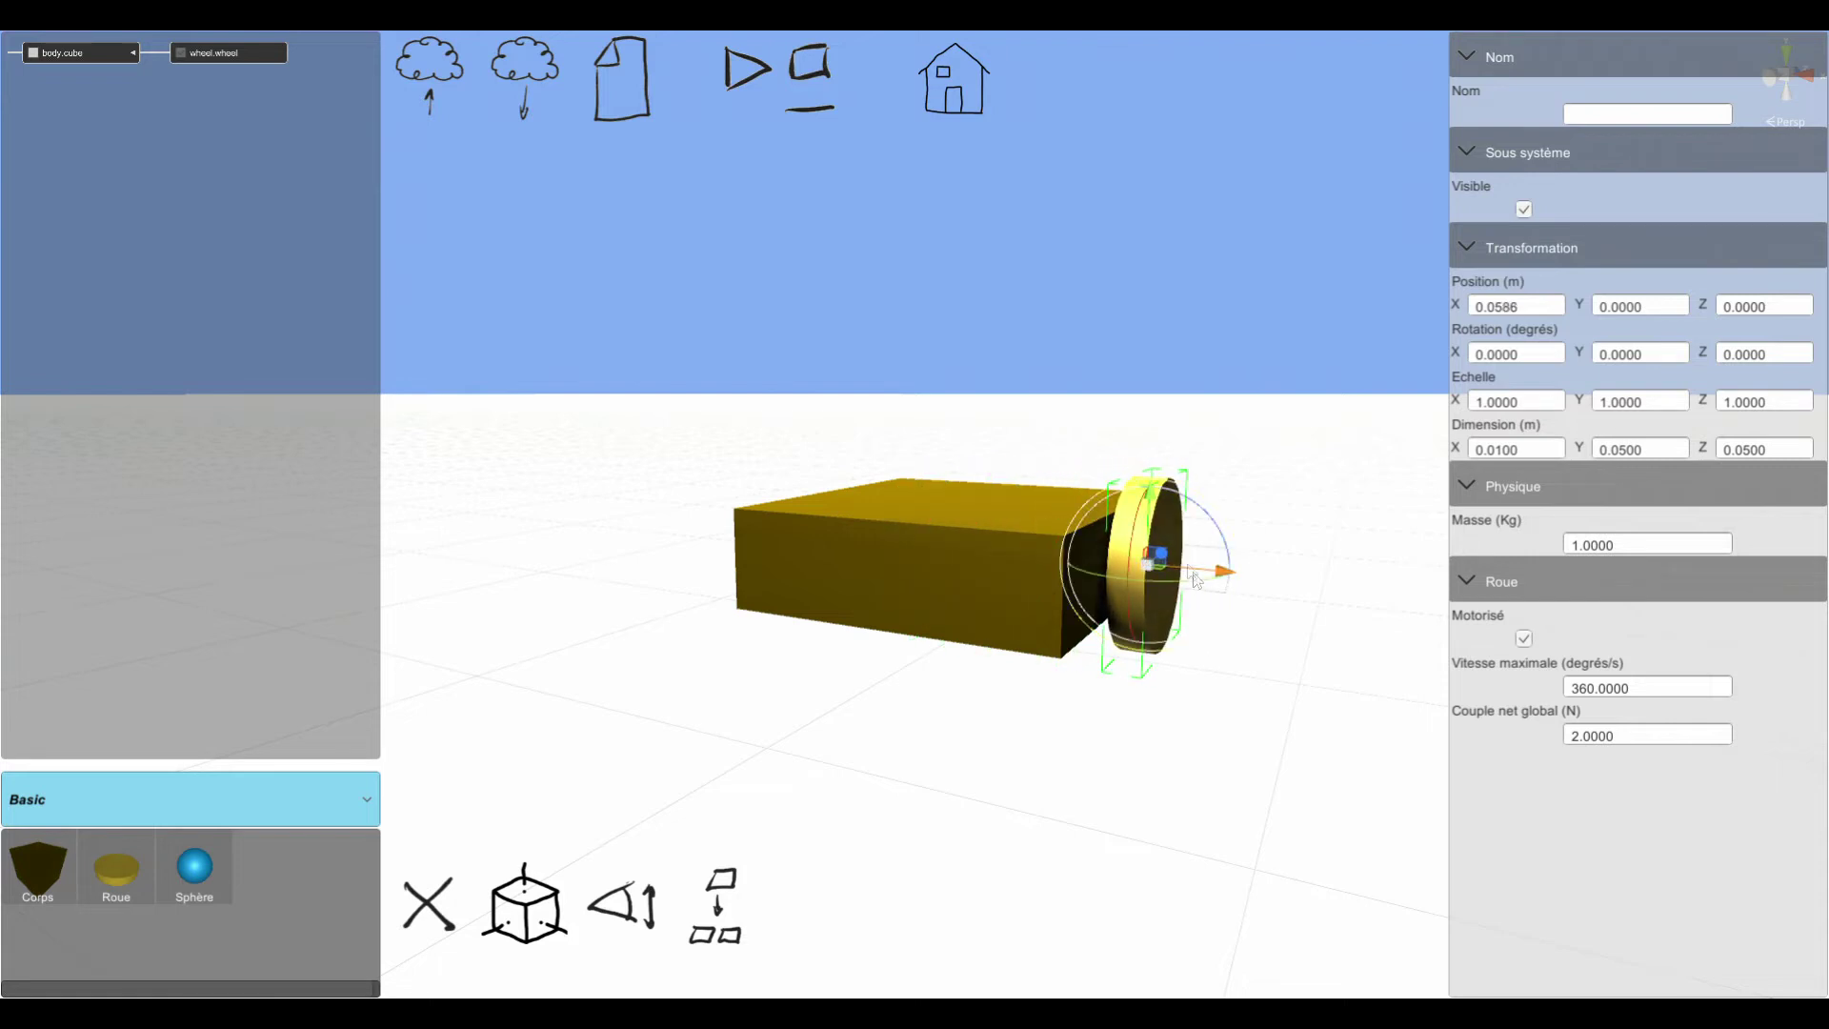
pyautogui.moveTo(1073, 718); pyautogui.dragTo(632, 867, button='middle')
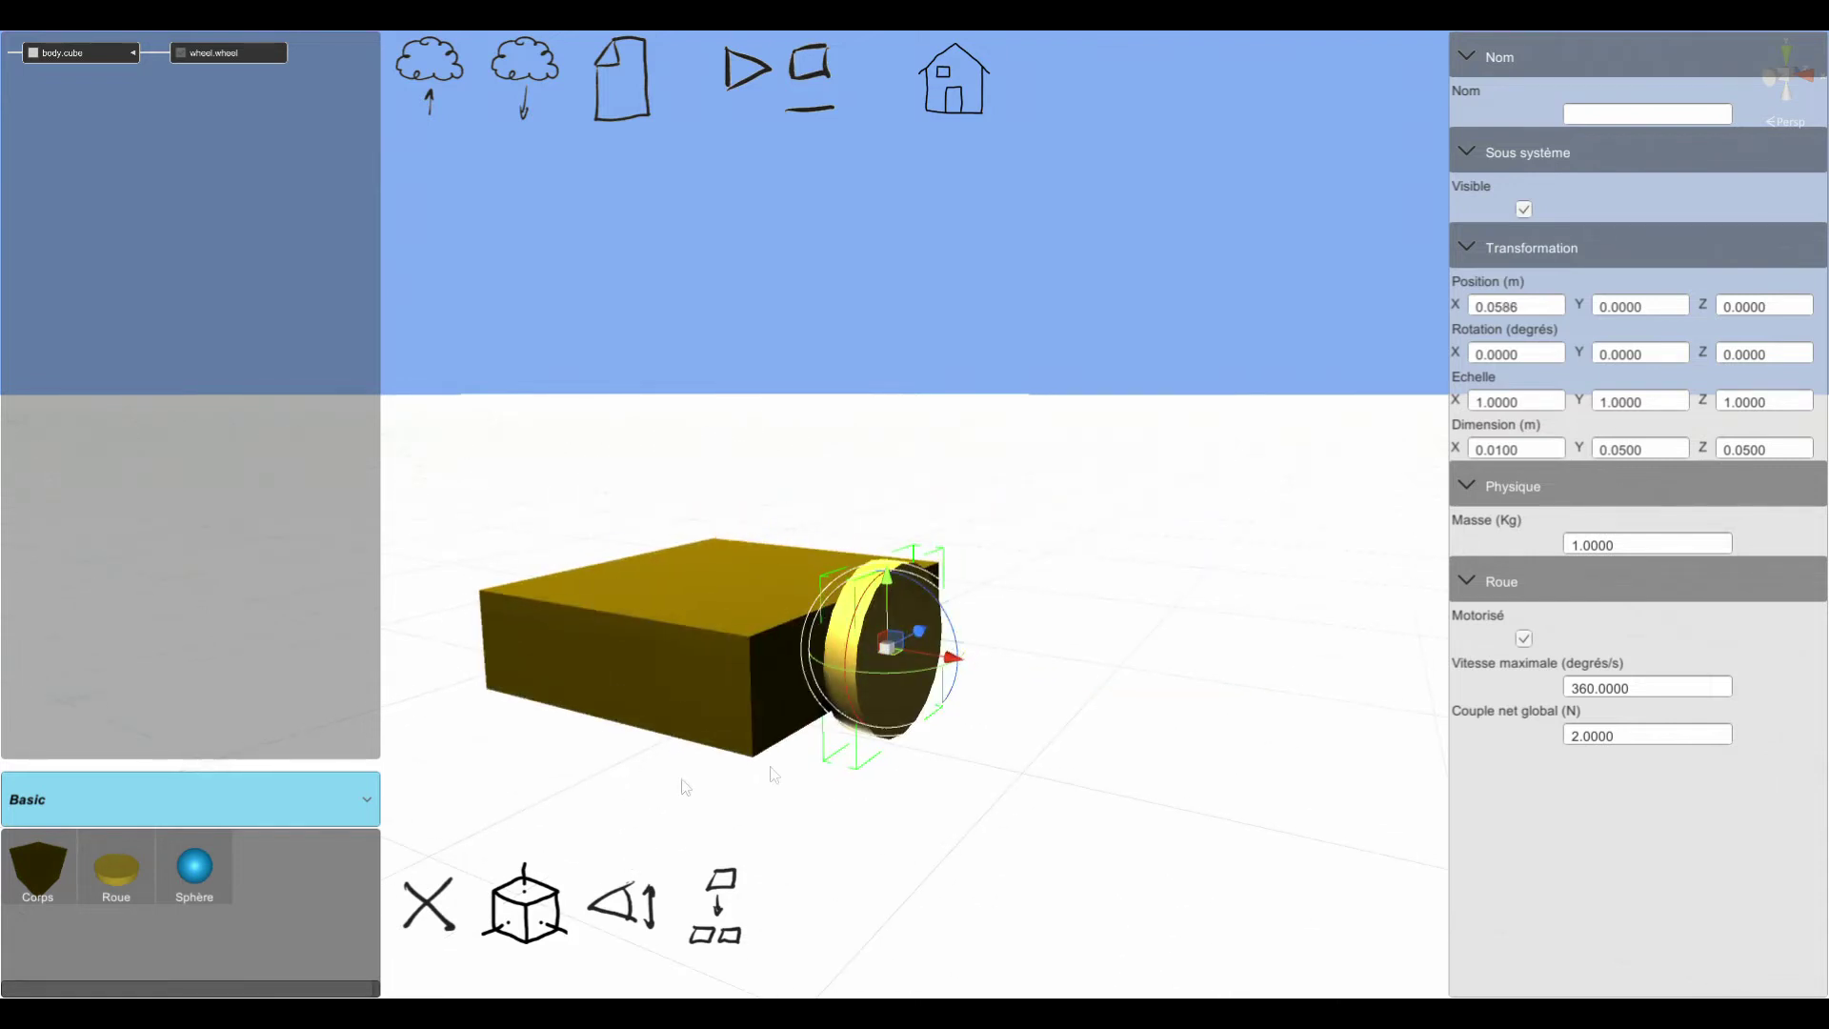
pyautogui.moveTo(893, 653); pyautogui.dragTo(807, 694)
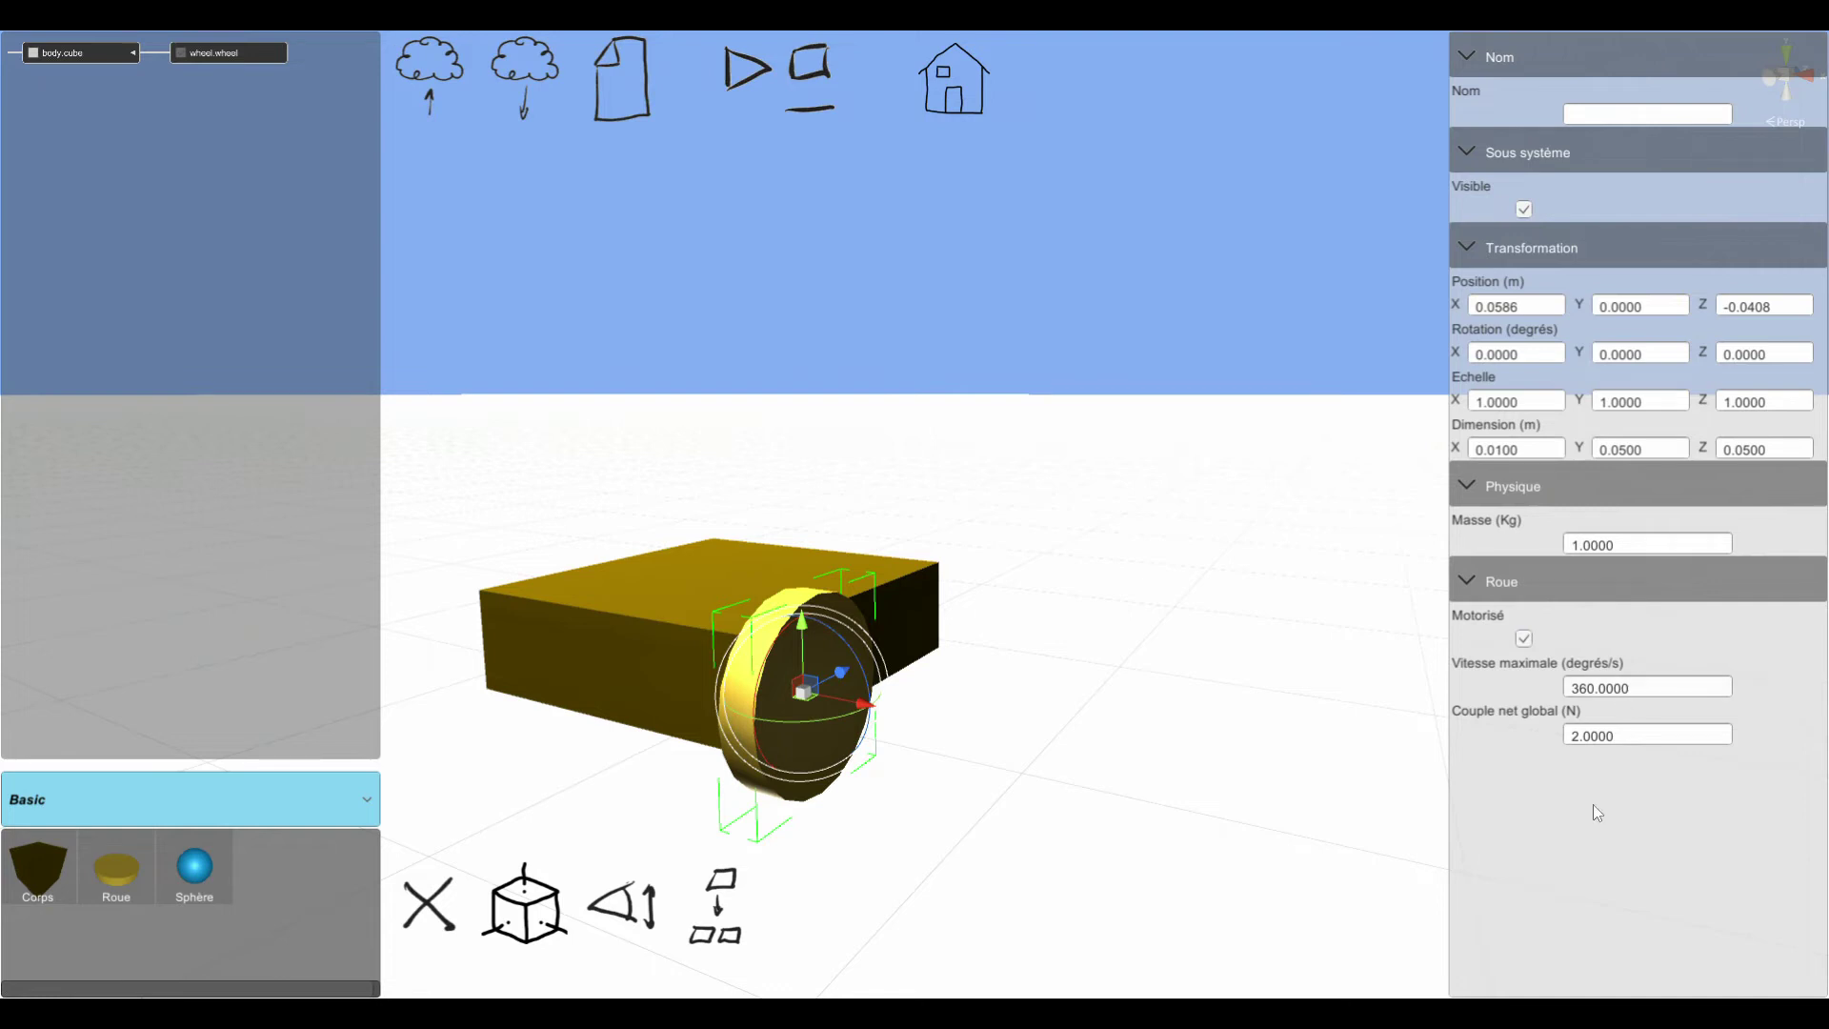
# - Run the physics simulation briefly to test the body with its single wheel, and stop it
pyautogui.moveTo(1127, 736); pyautogui.dragTo(1334, 695, button='middle')
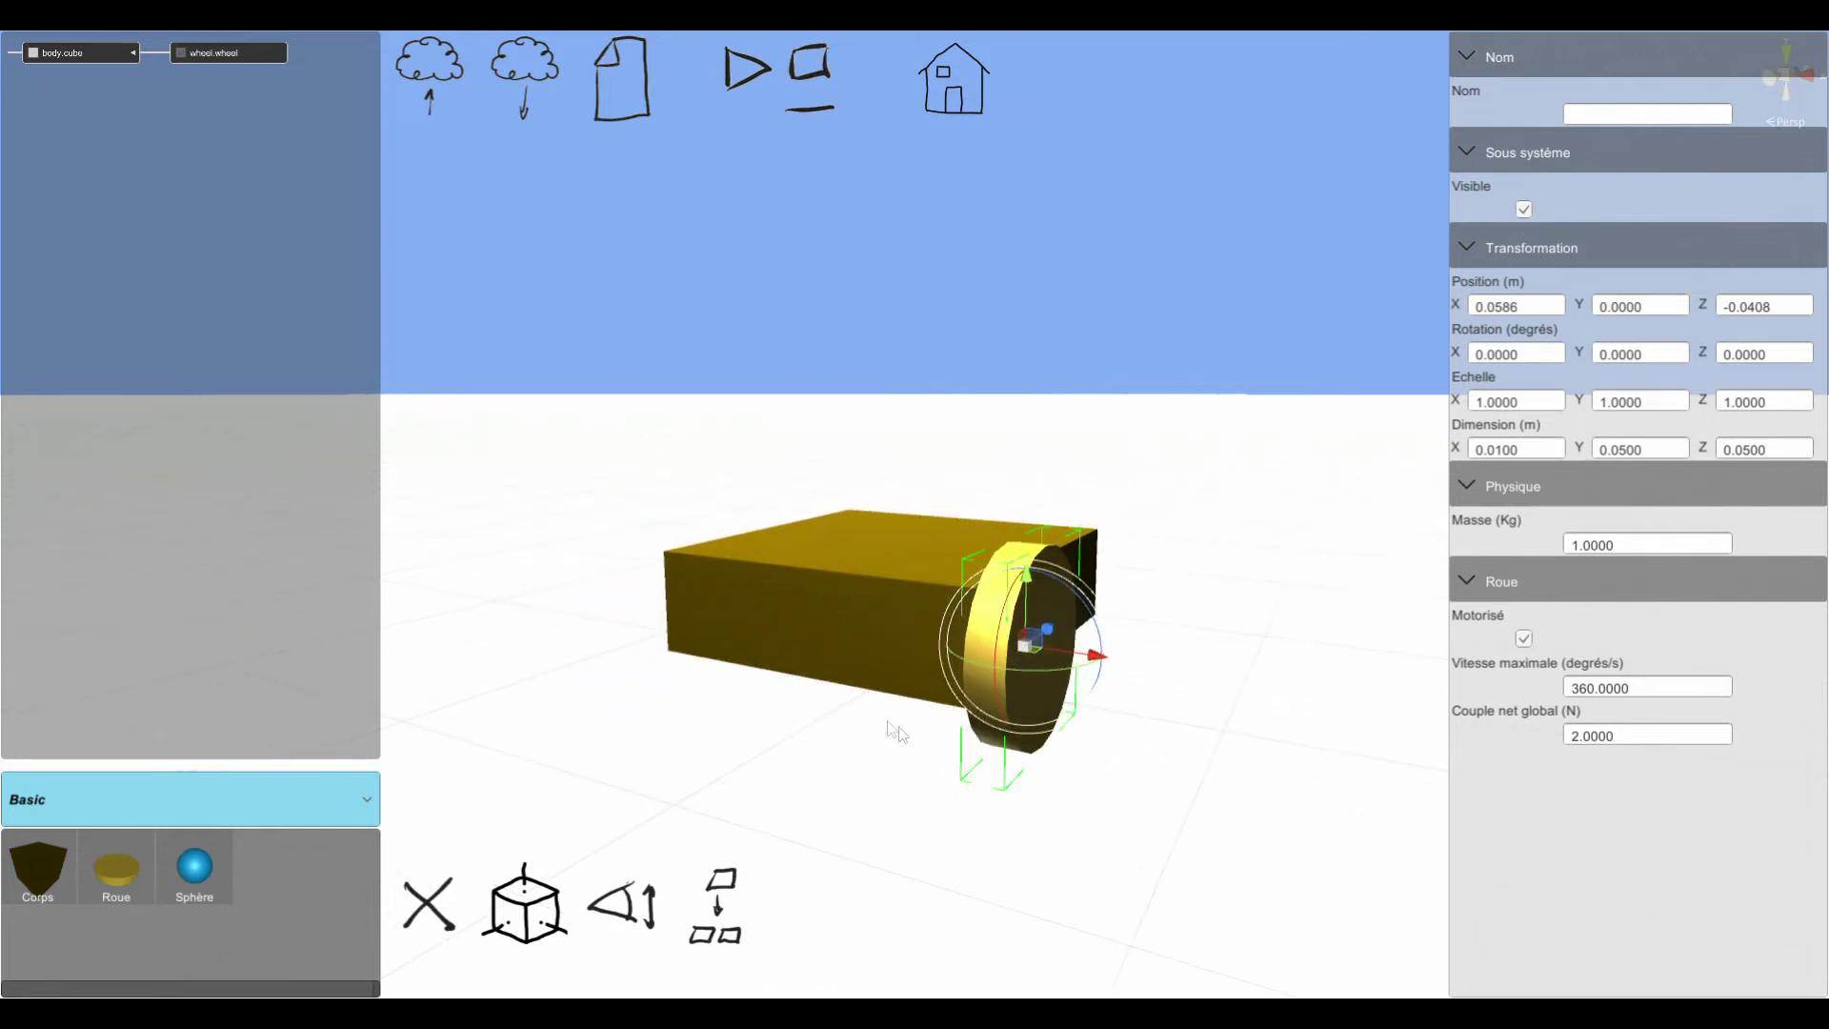
pyautogui.click(731, 76)
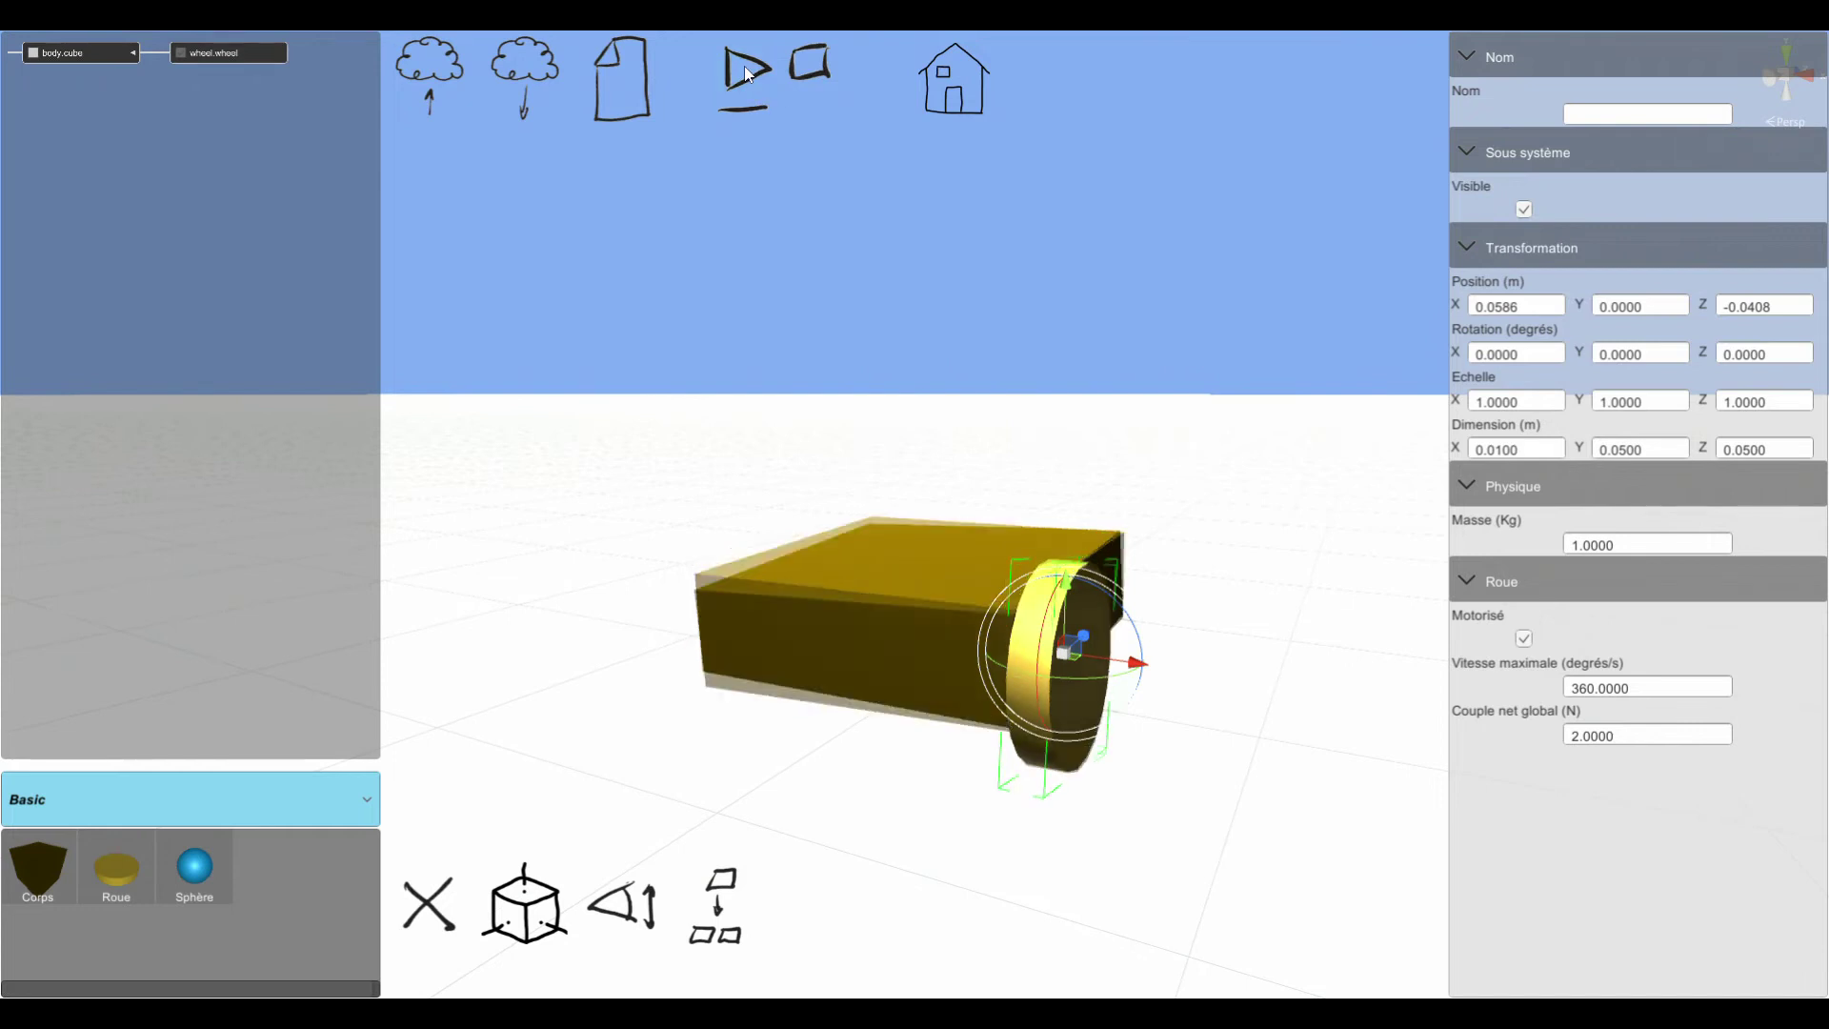
pyautogui.click(806, 65)
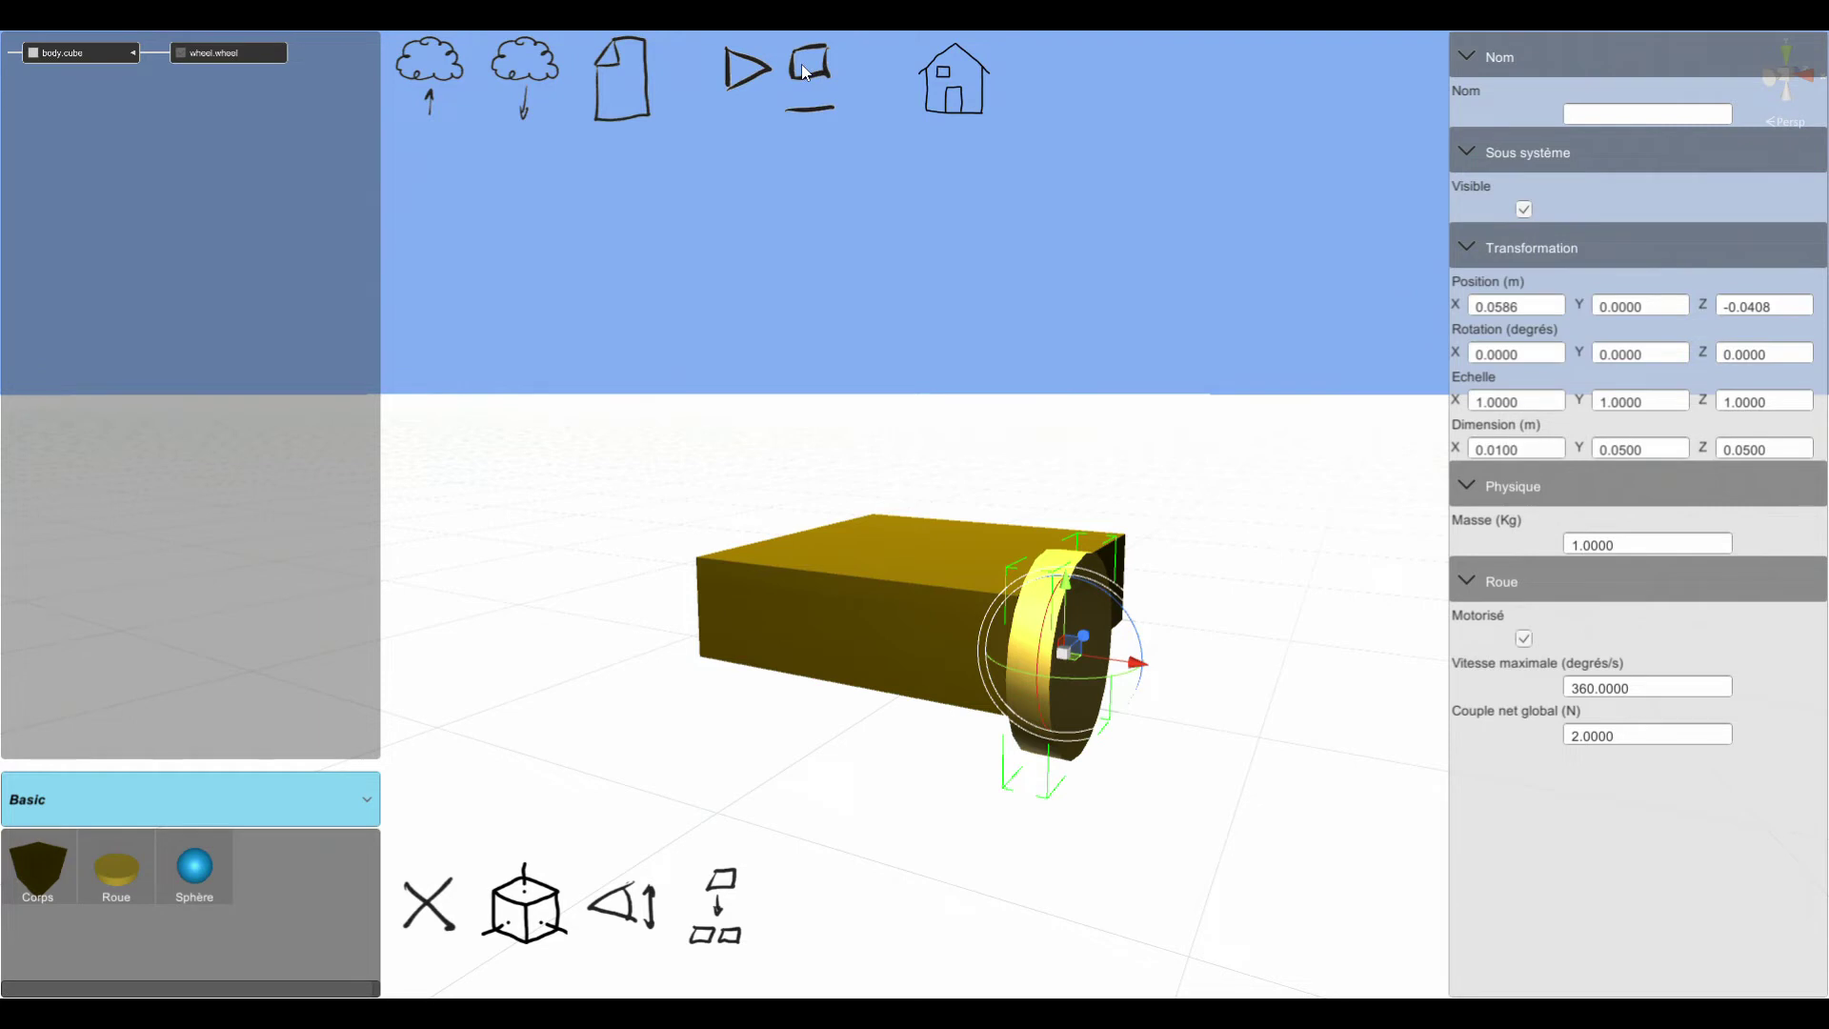
# - Duplicate the wheel and move the copy to the opposite side of the body, at about X -0.061 m
pyautogui.click(719, 912)
pyautogui.moveTo(1135, 662); pyautogui.dragTo(724, 671)
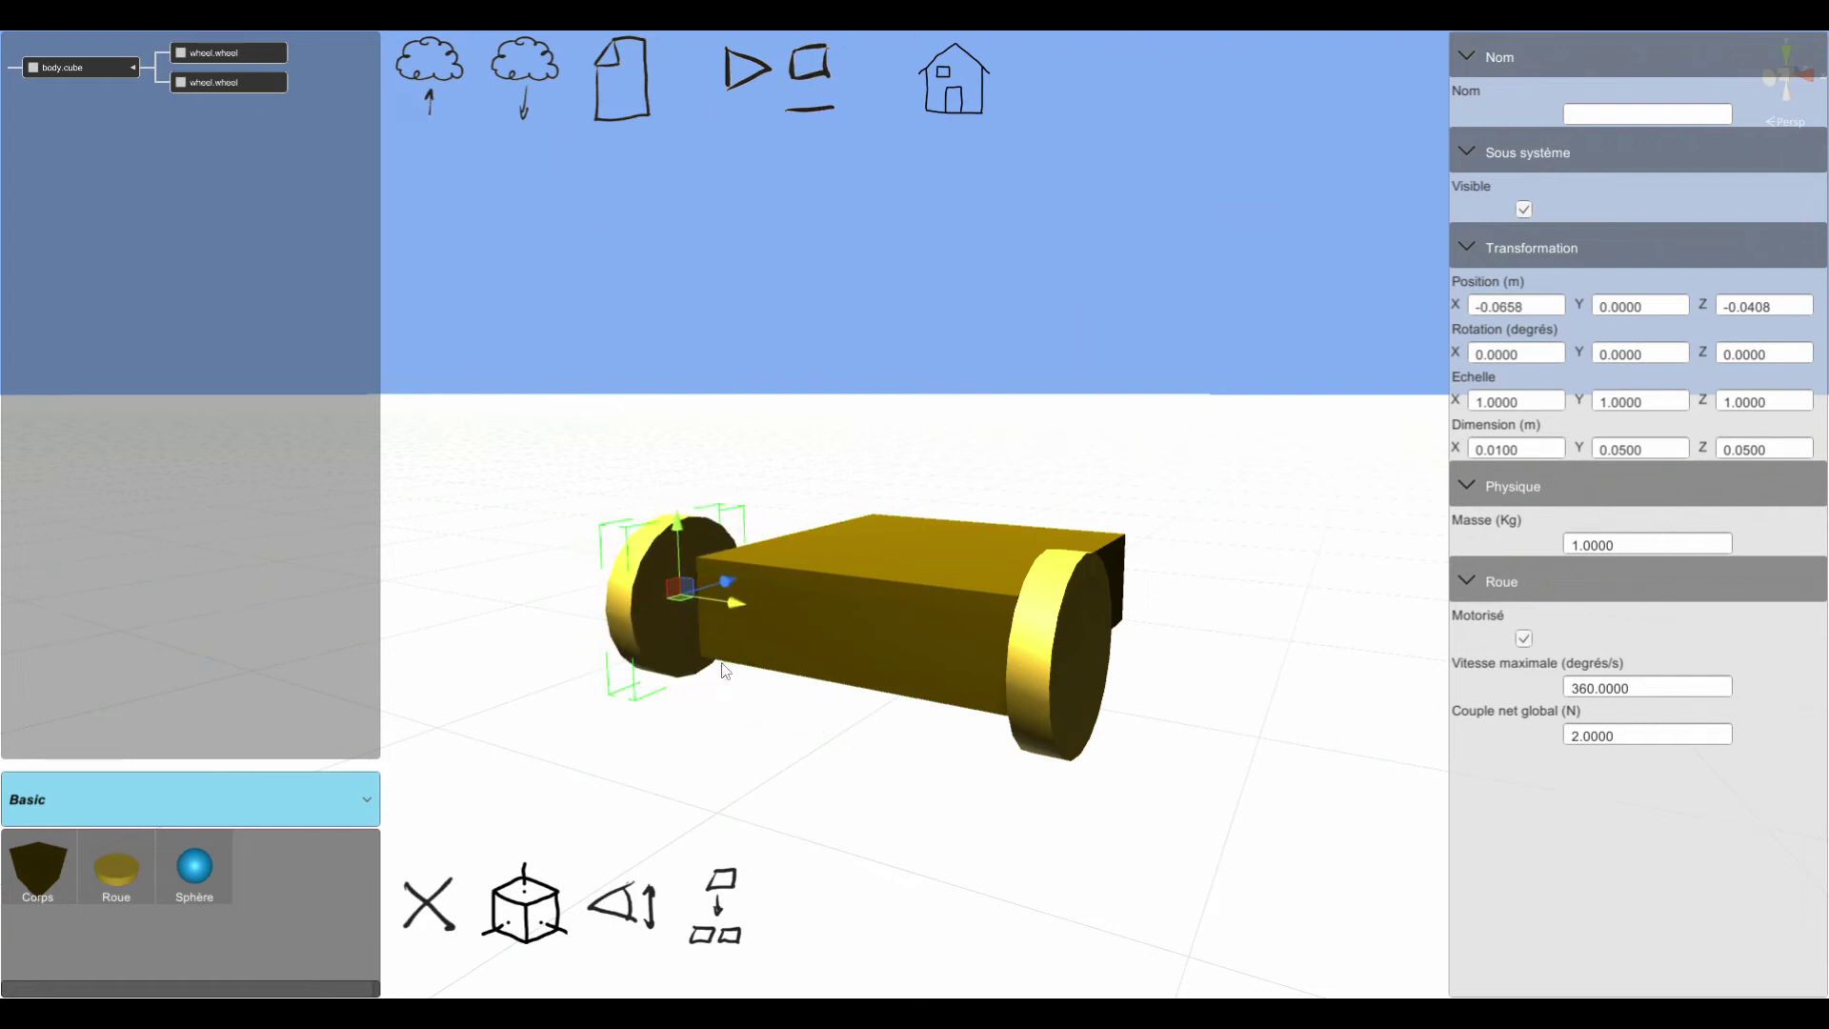
pyautogui.moveTo(724, 671); pyautogui.dragTo(1317, 931, button='middle')
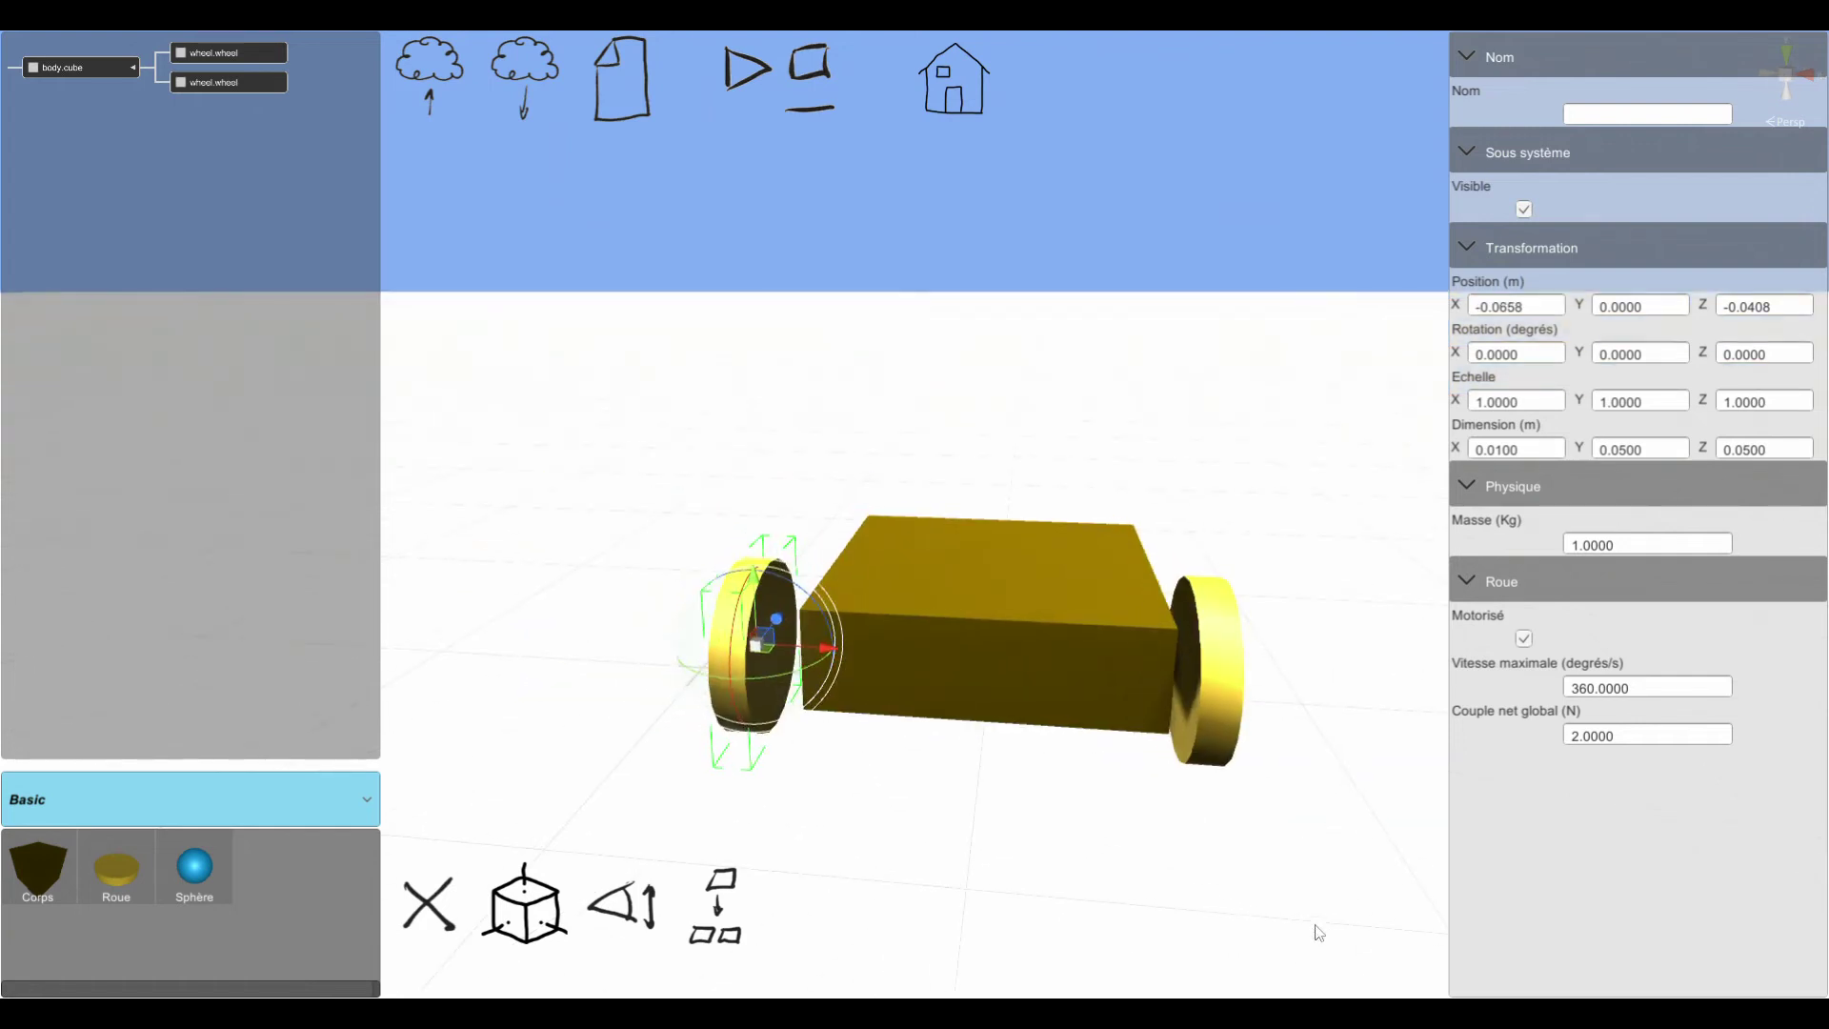
pyautogui.moveTo(830, 655); pyautogui.dragTo(848, 656)
pyautogui.moveTo(931, 802); pyautogui.dragTo(1093, 786, button='middle')
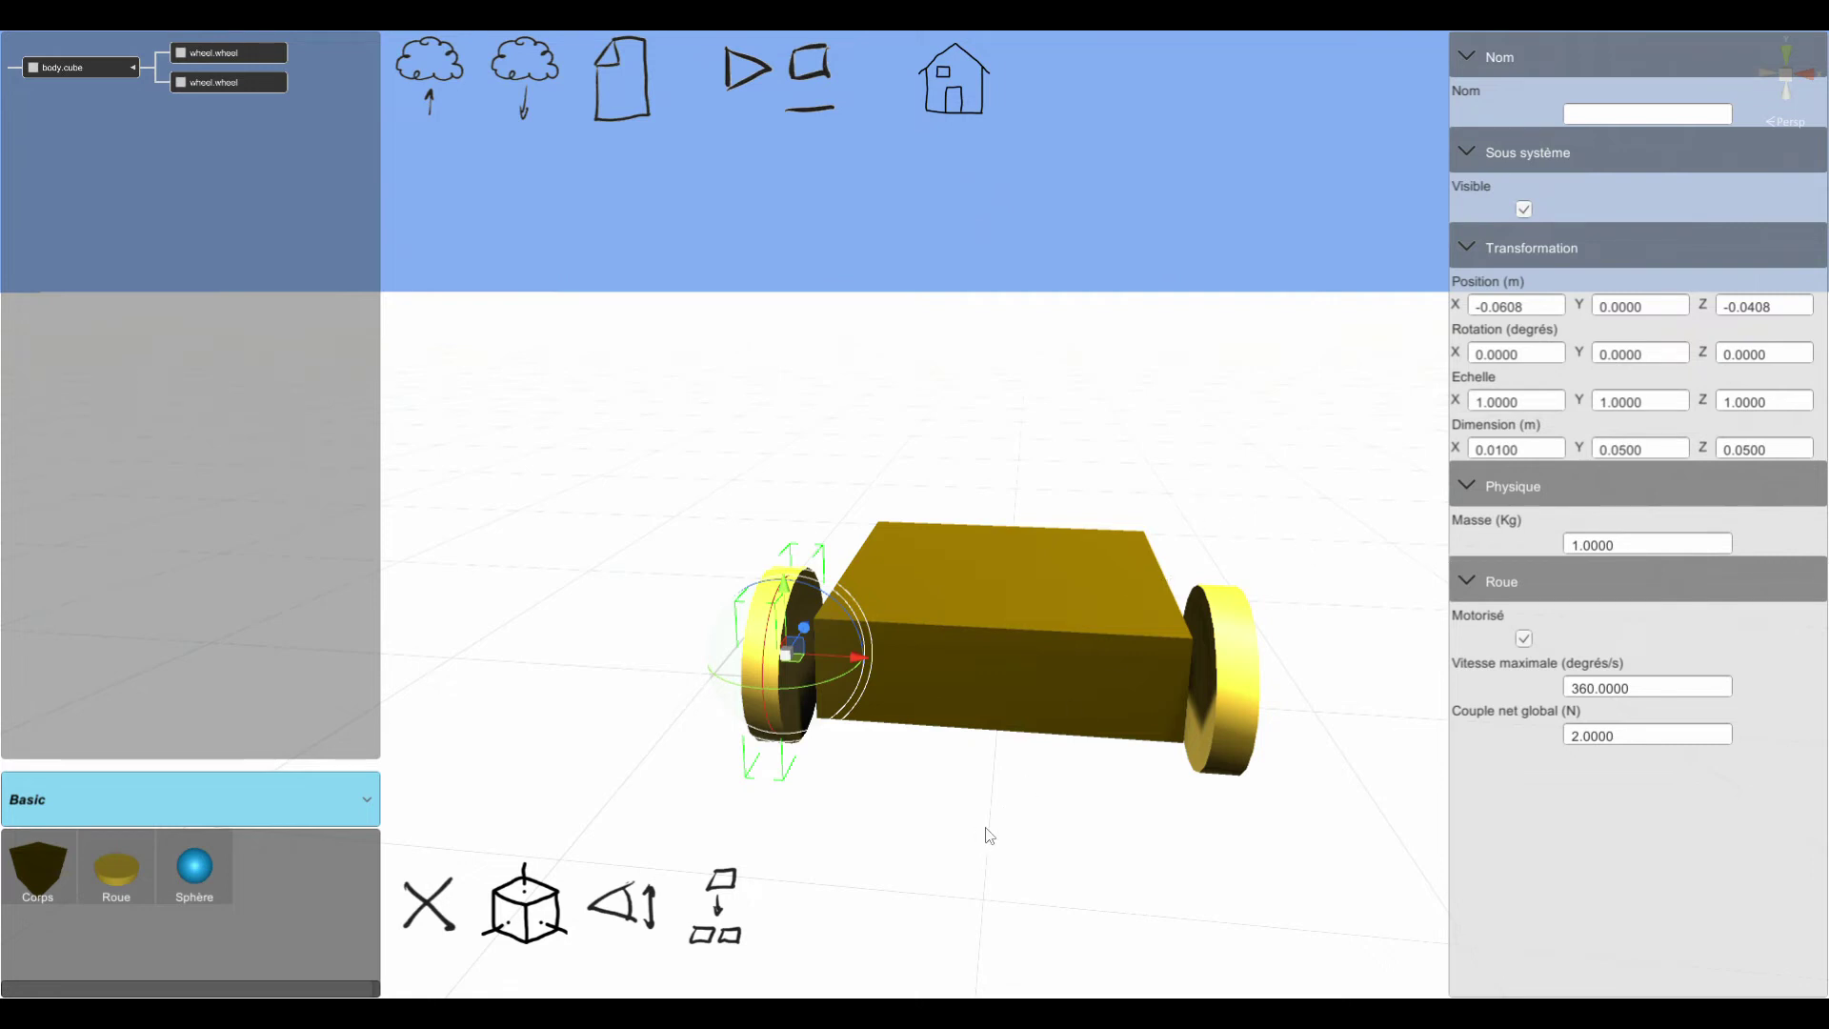
# - Run the physics simulation briefly to test the robot with both wheels, and stop it
pyautogui.moveTo(989, 835); pyautogui.dragTo(801, 816, button='middle')
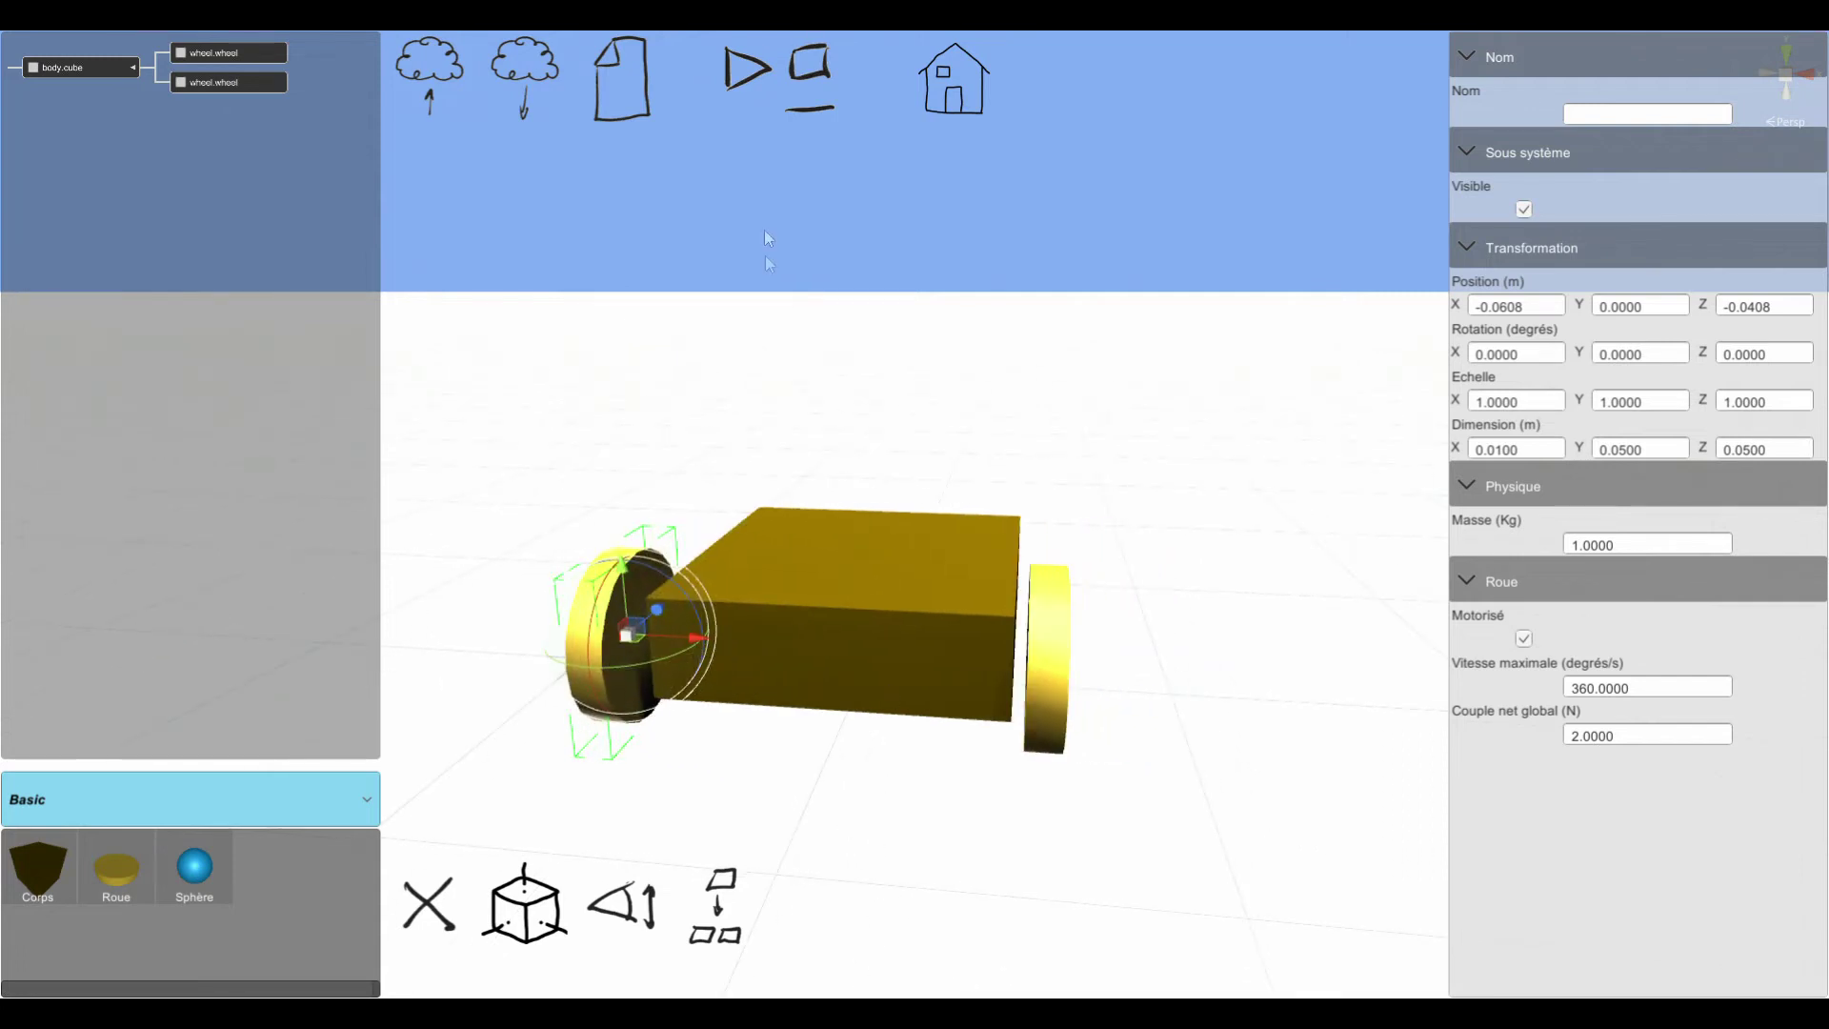
pyautogui.click(745, 68)
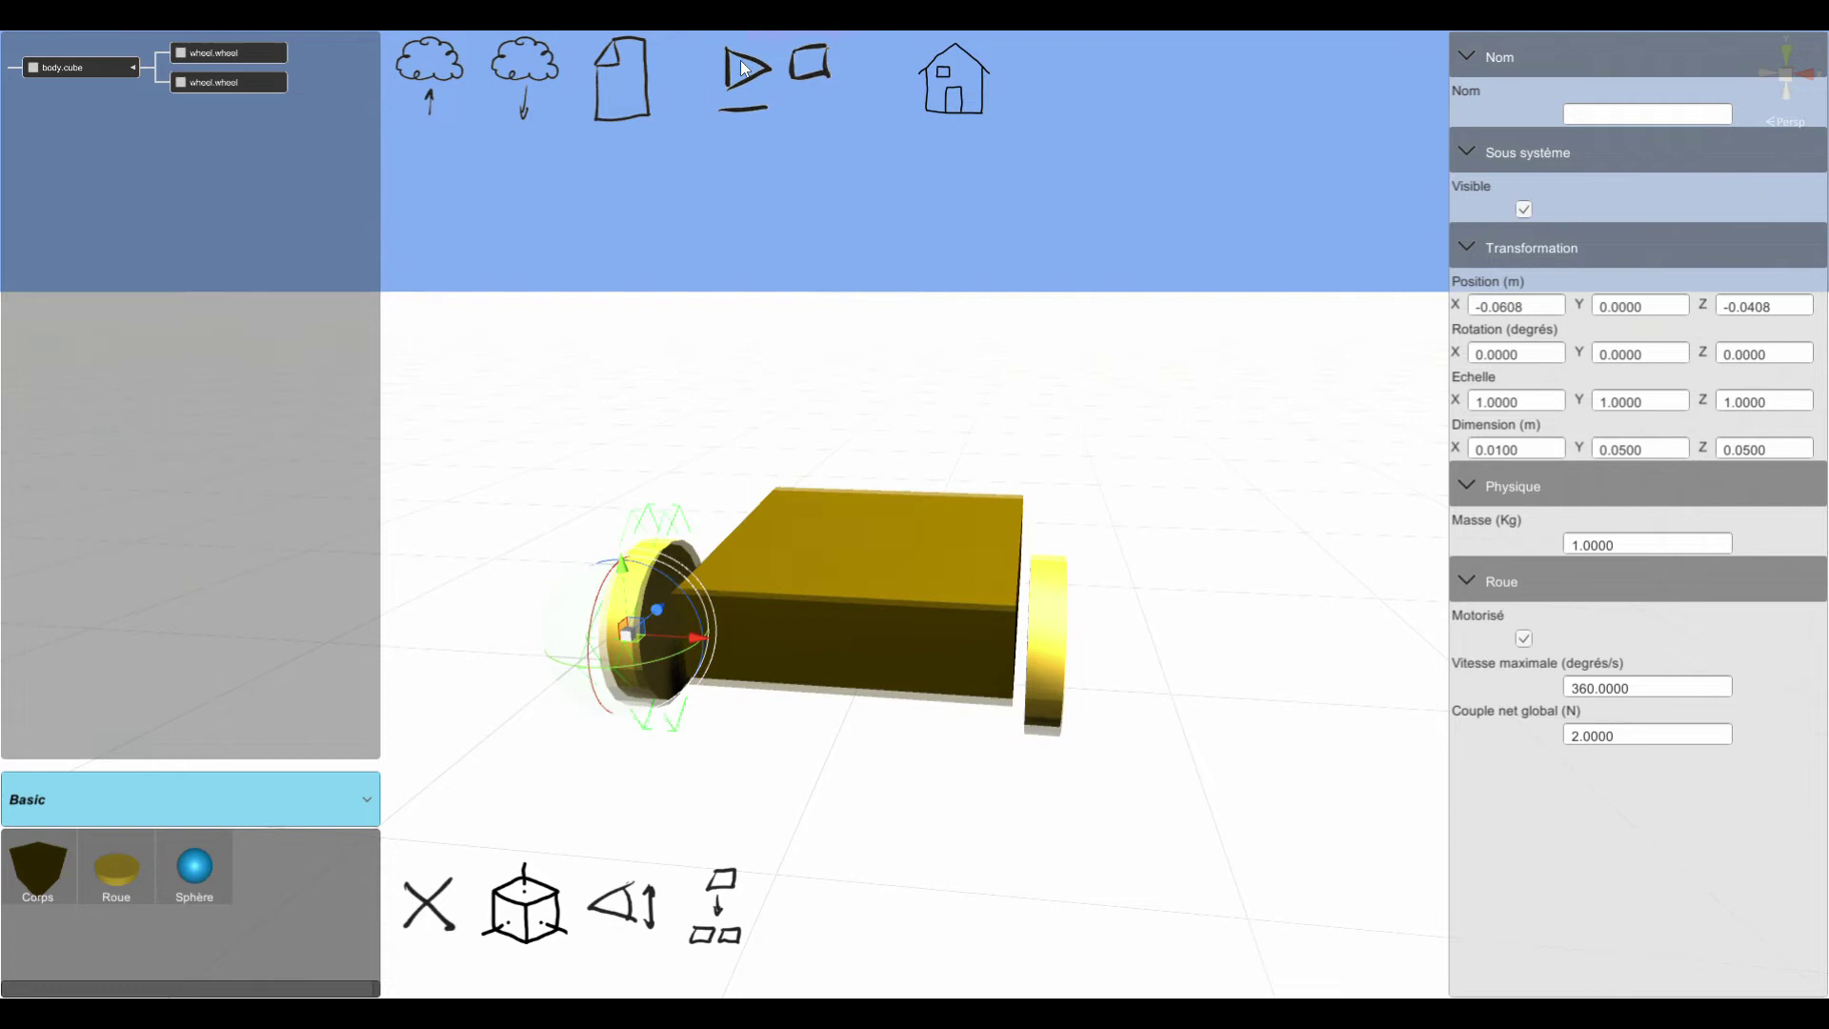
pyautogui.click(809, 65)
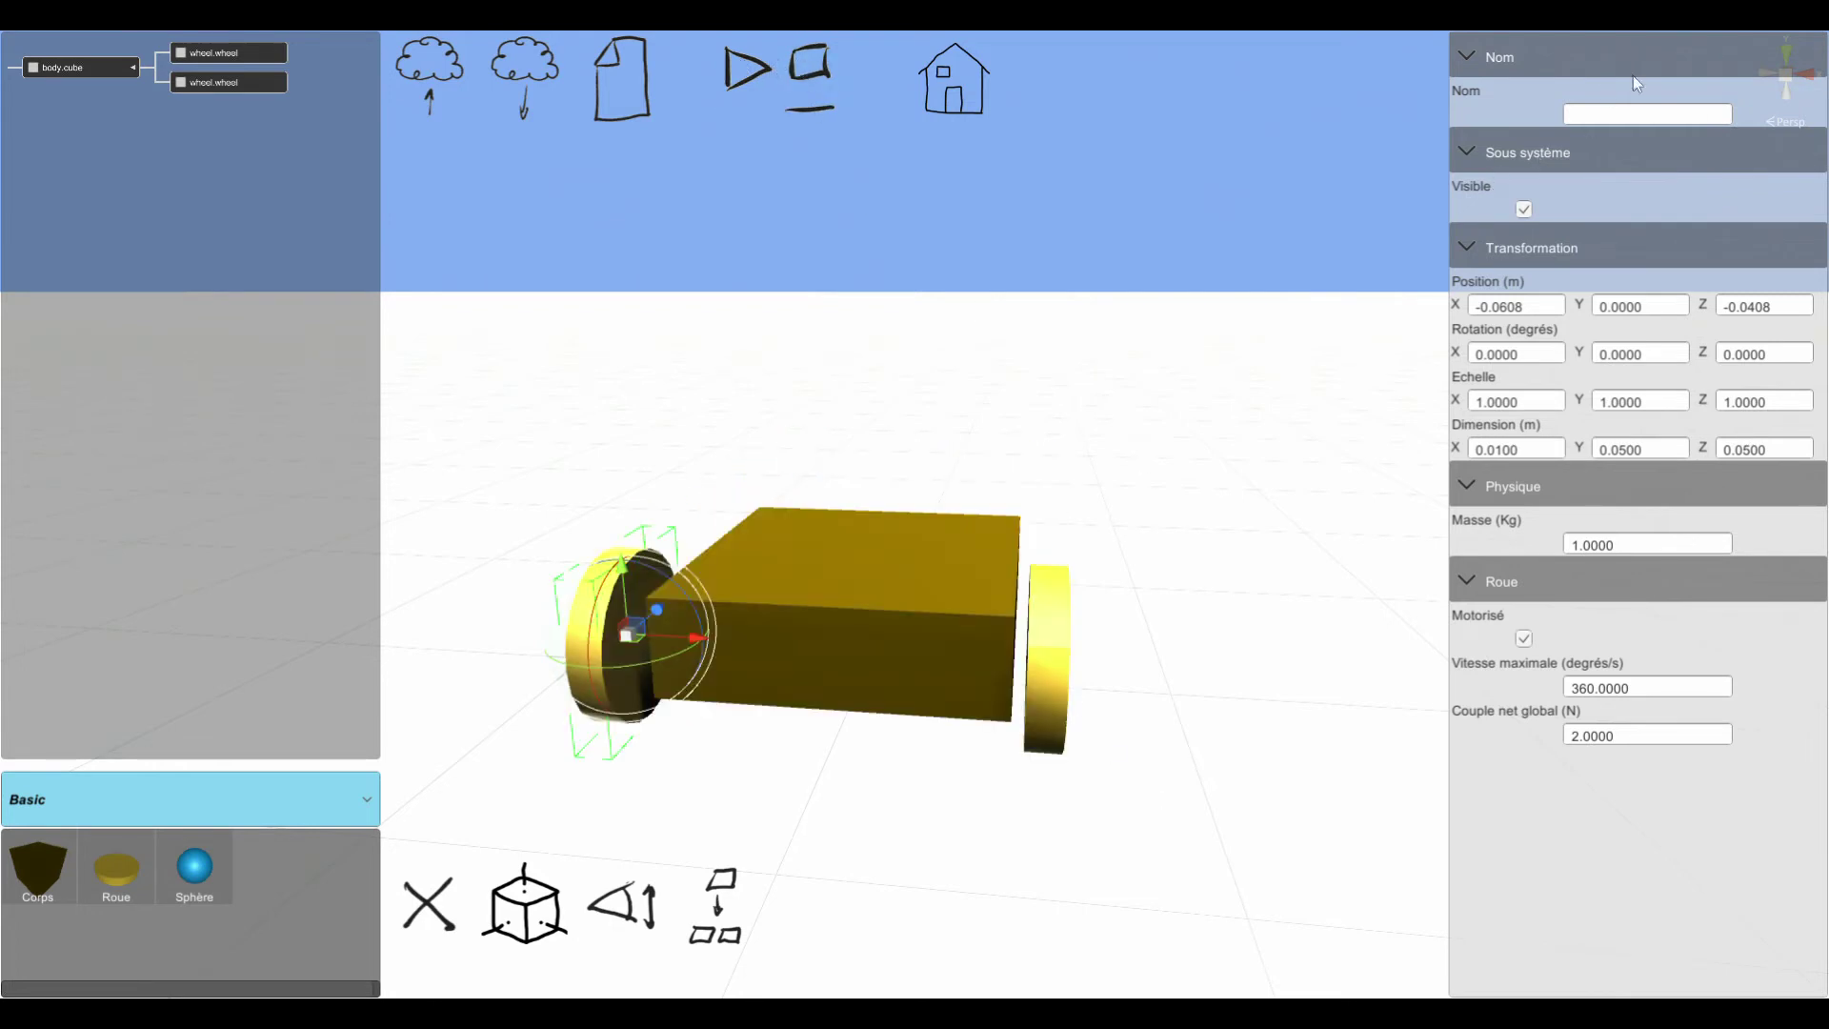
# - Name the left wheel "roue gauche" and the right wheel "roue droite"
pyautogui.click(1630, 110)
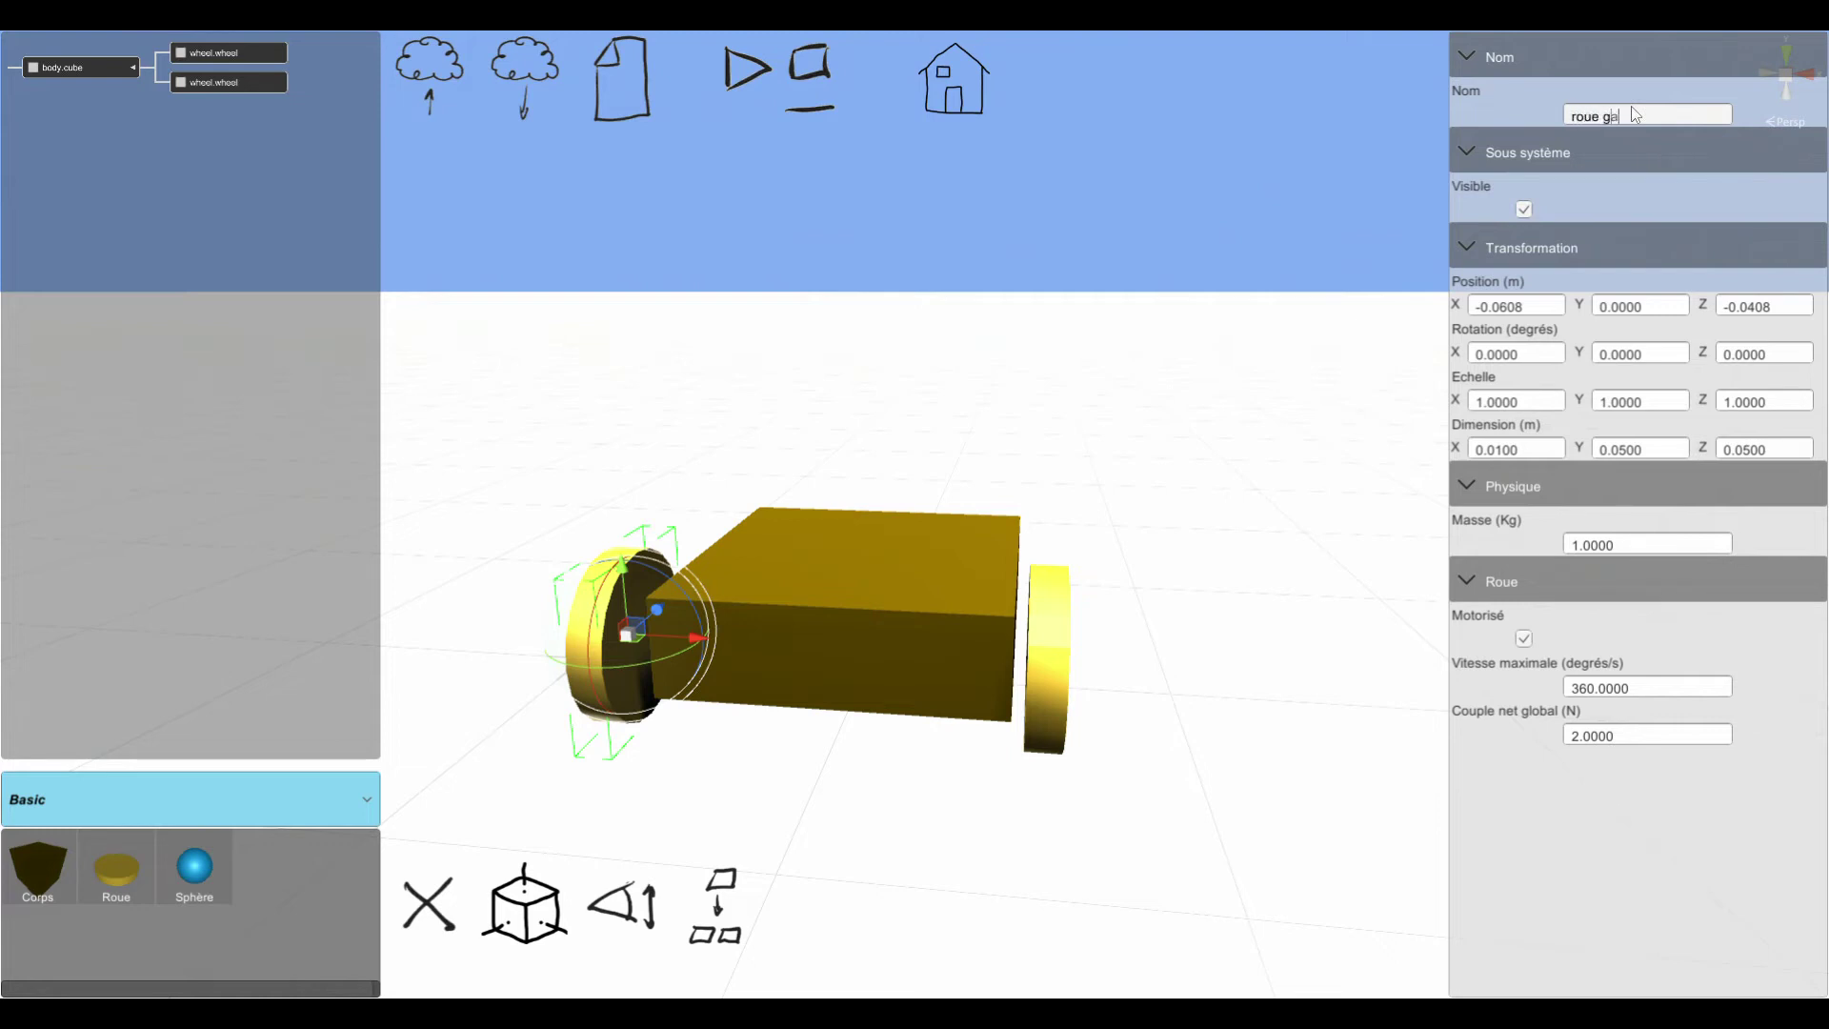
pyautogui.write('roue gauche')
pyautogui.click(1050, 670)
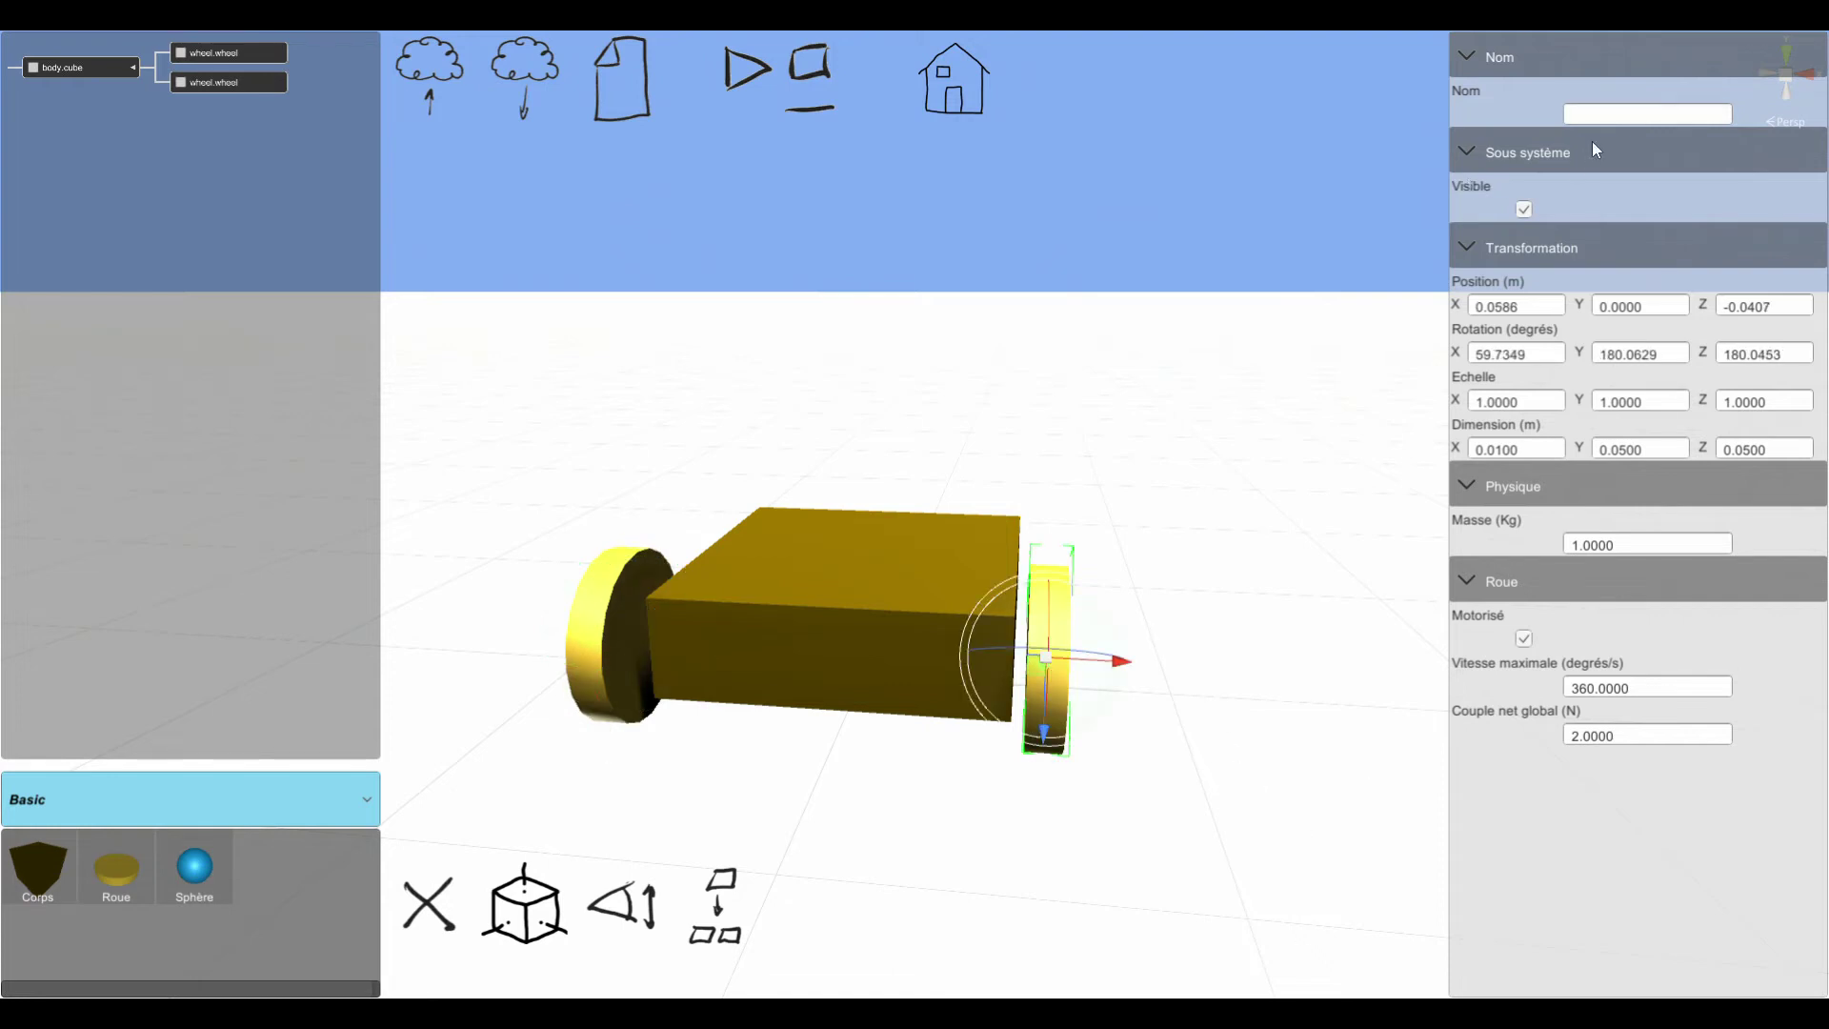
pyautogui.click(1608, 115)
pyautogui.write('r')
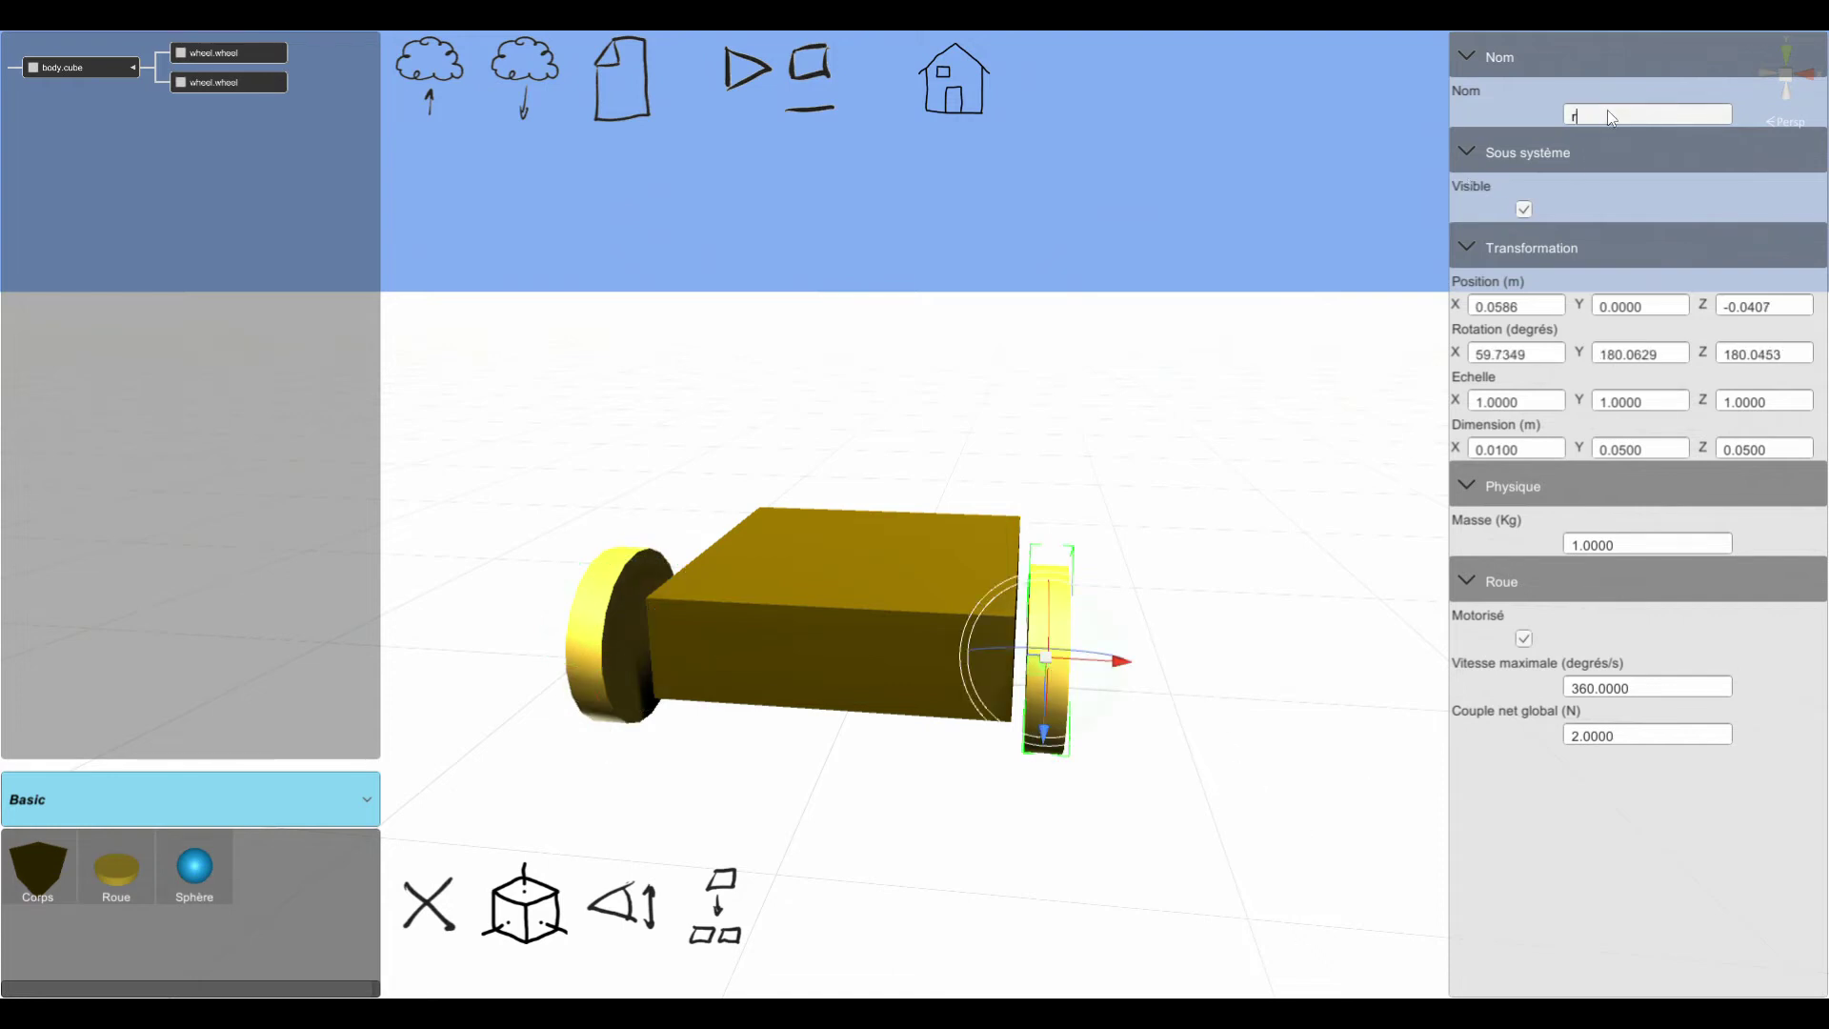
pyautogui.write('oue droite')
# - Select the root body and name the system "Mon Robot"
pyautogui.click(95, 69)
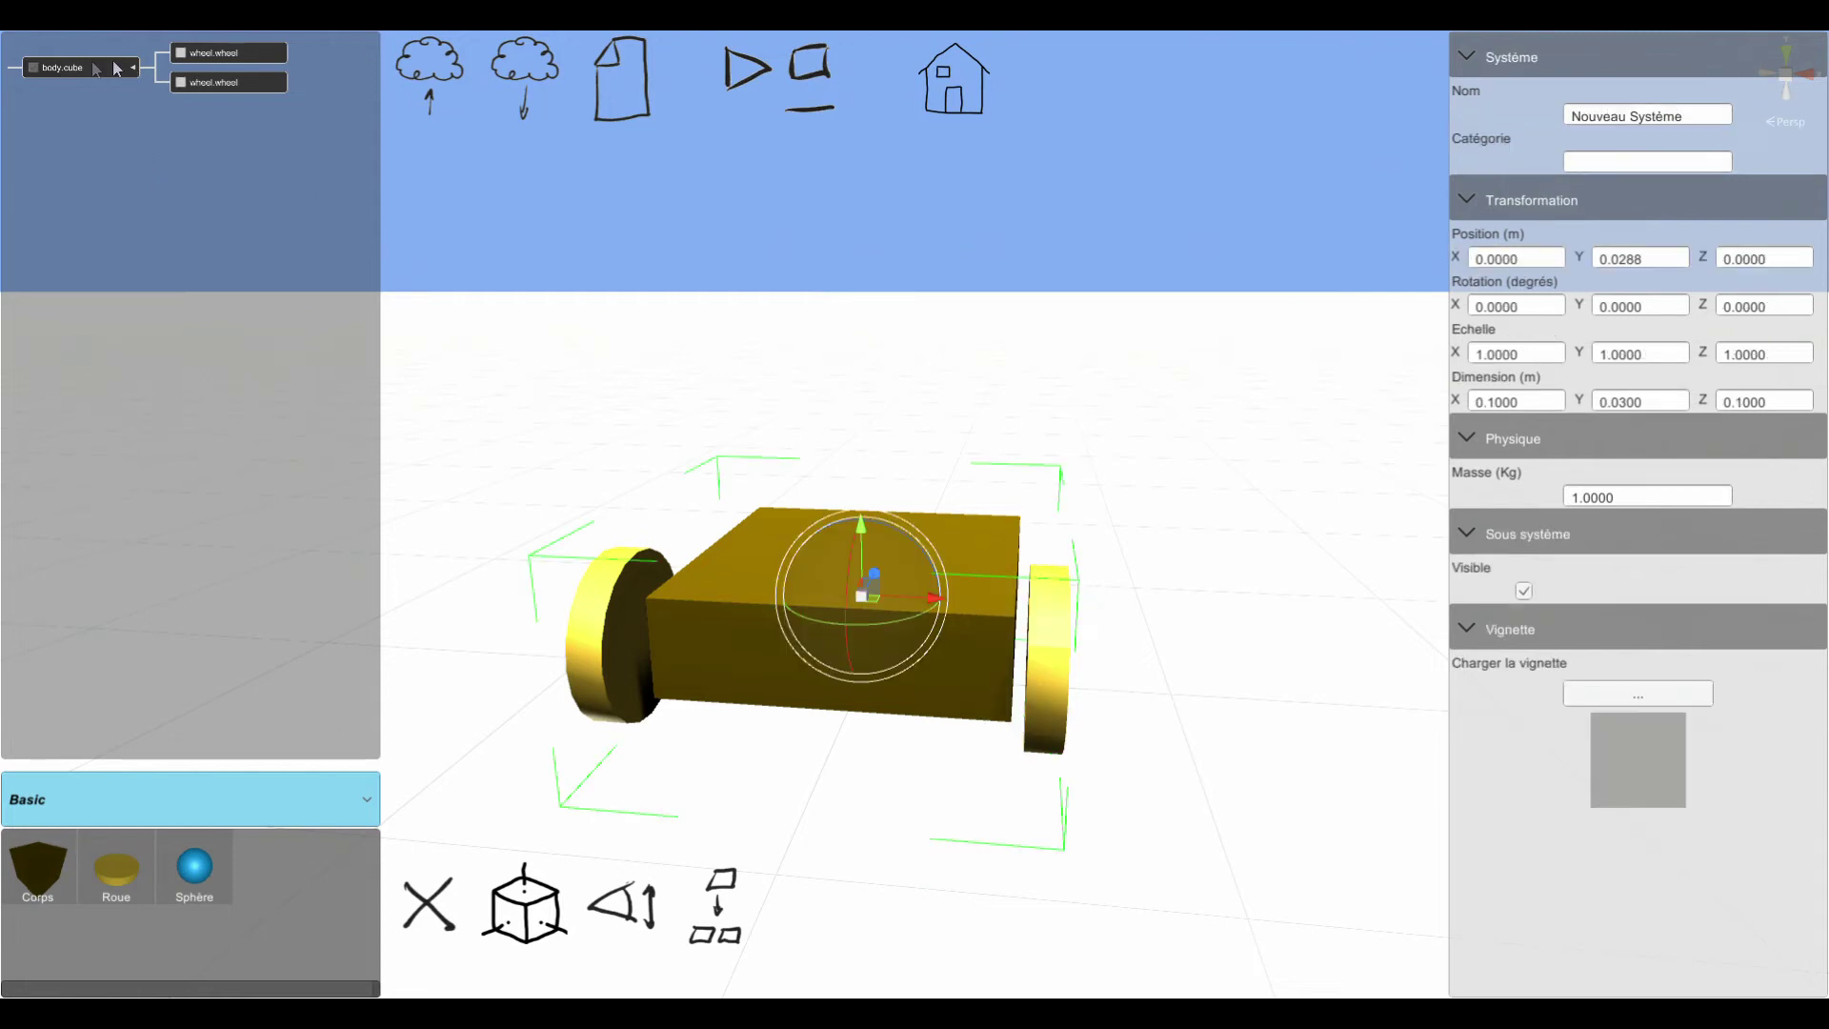
pyautogui.click(1681, 116)
pyautogui.write('Mon Rob')
pyautogui.write('t')
# - Save the robot to the cloud over the existing file "test"
pyautogui.click(438, 69)
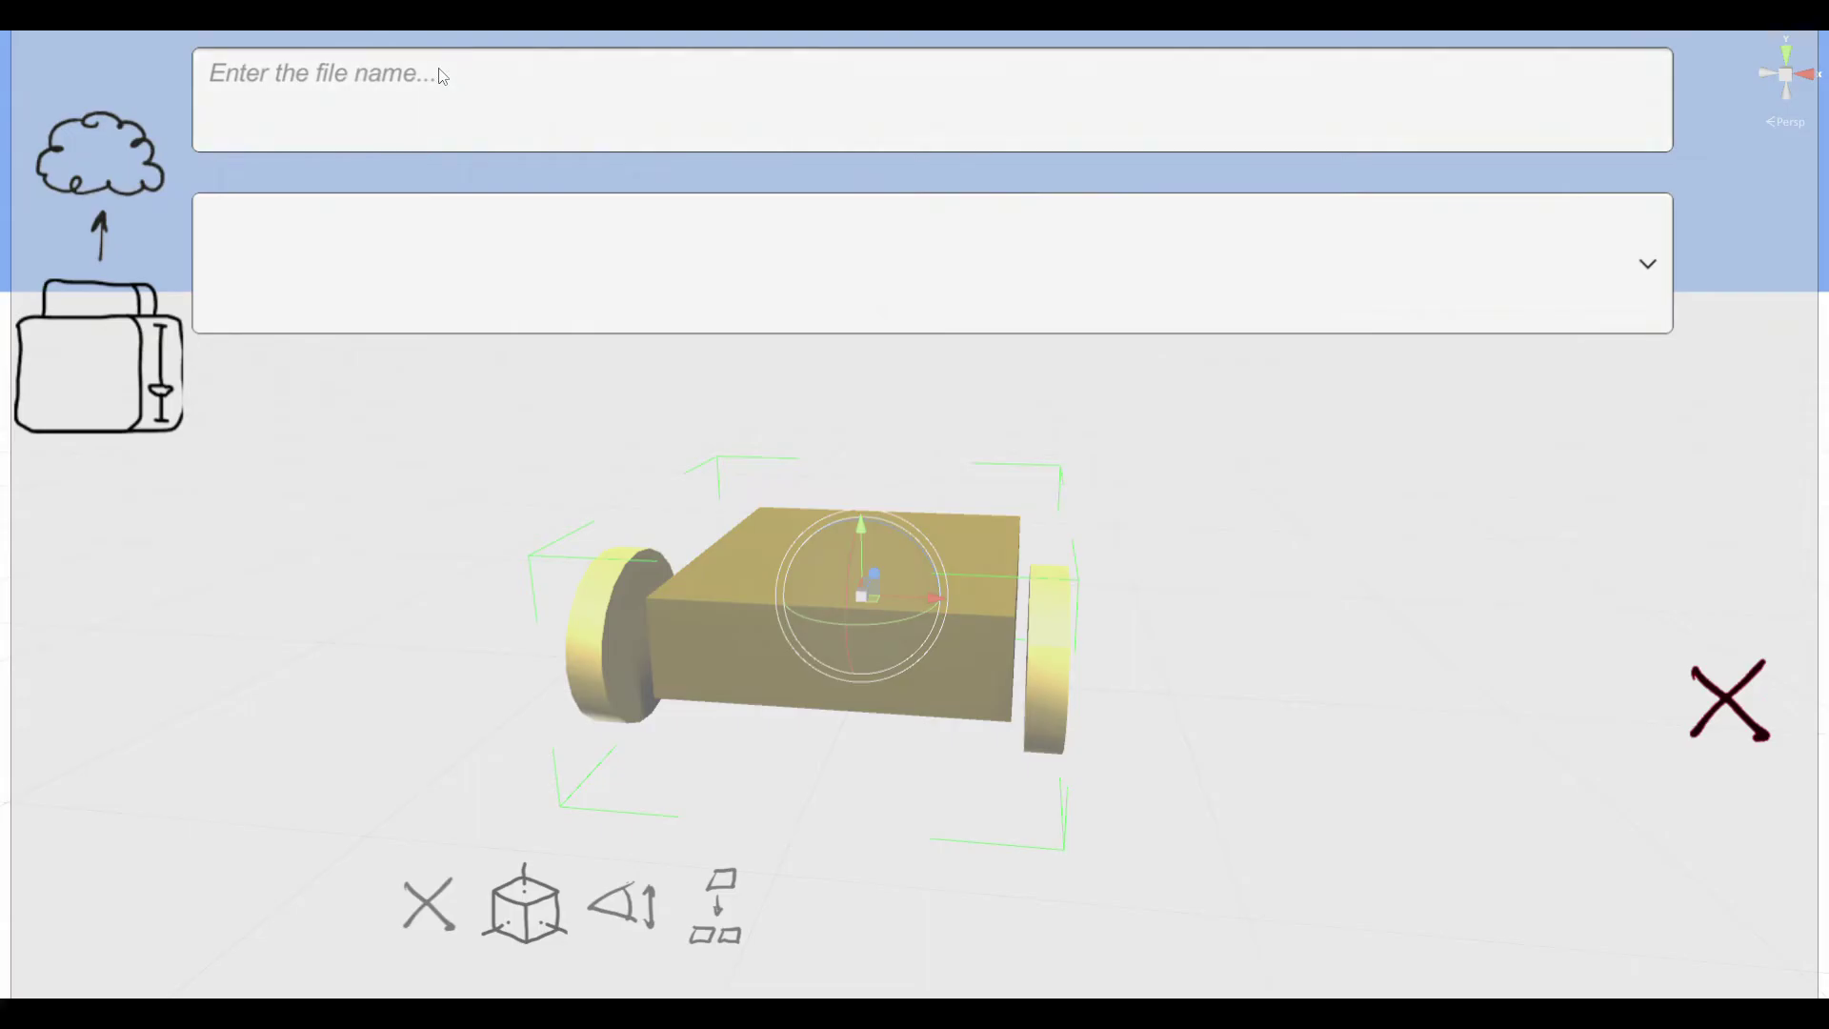
pyautogui.click(364, 205)
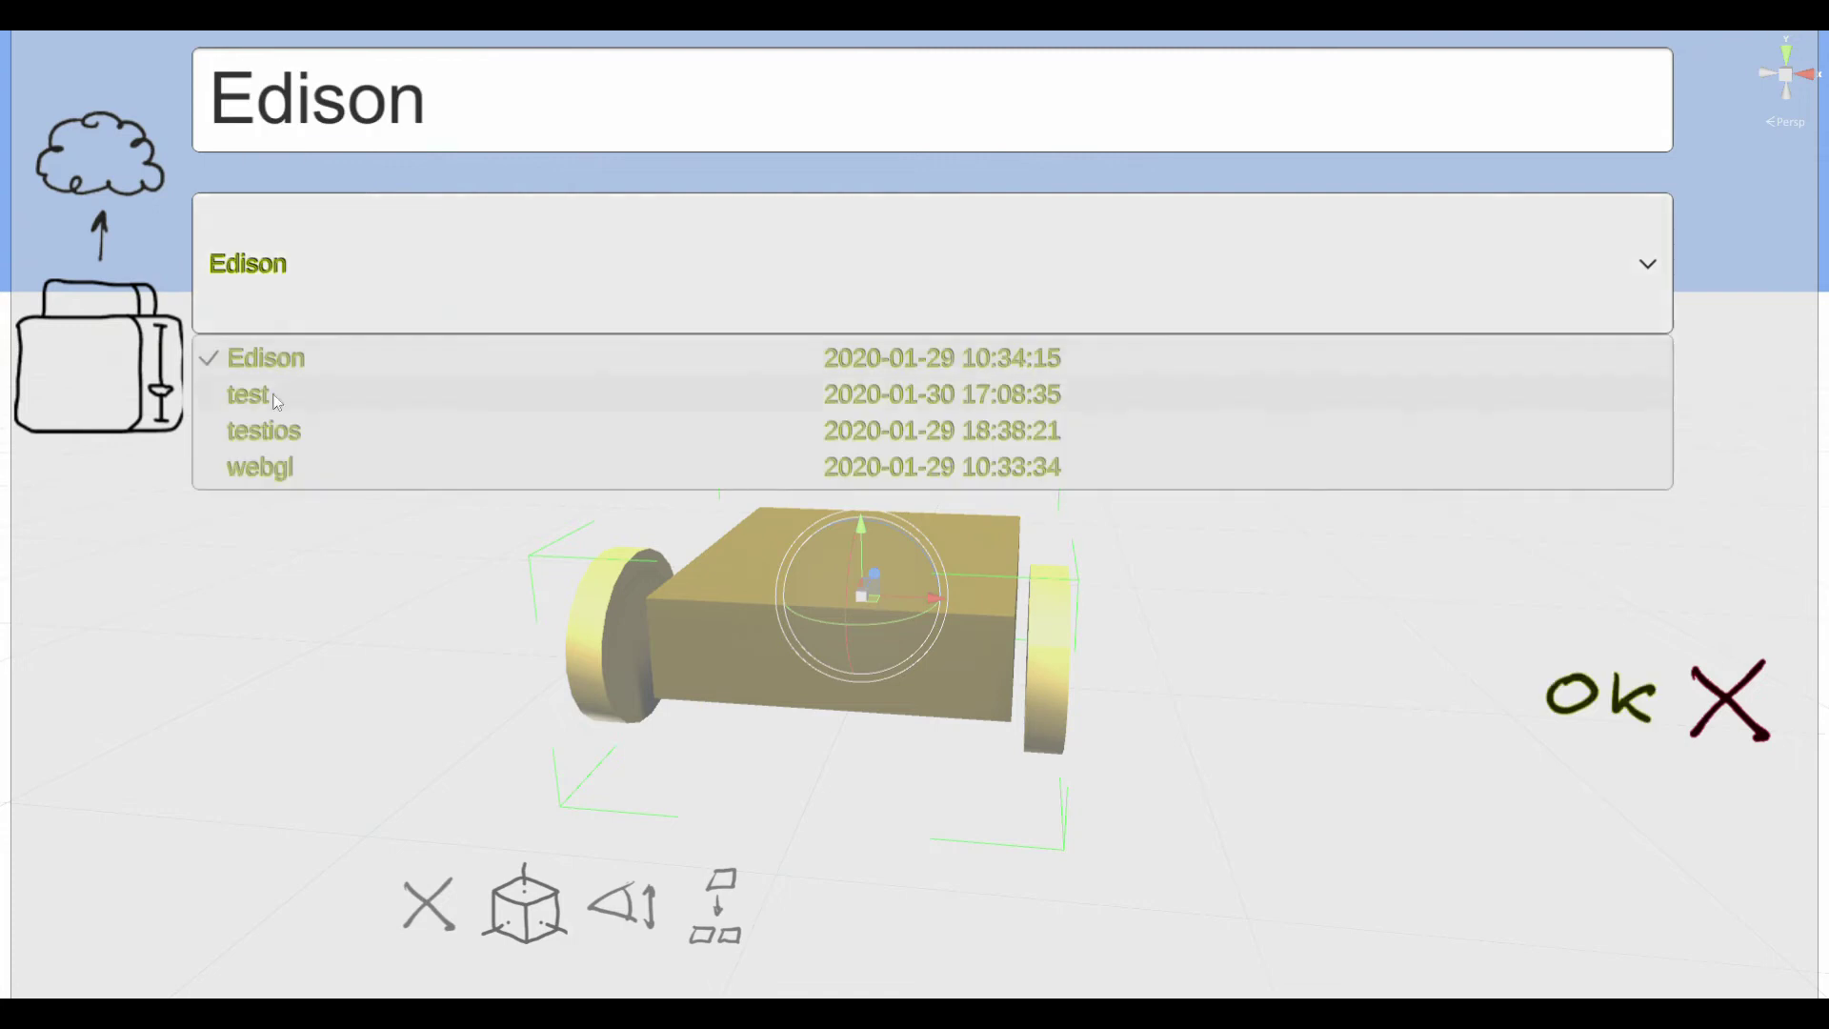
pyautogui.click(276, 394)
pyautogui.click(1577, 691)
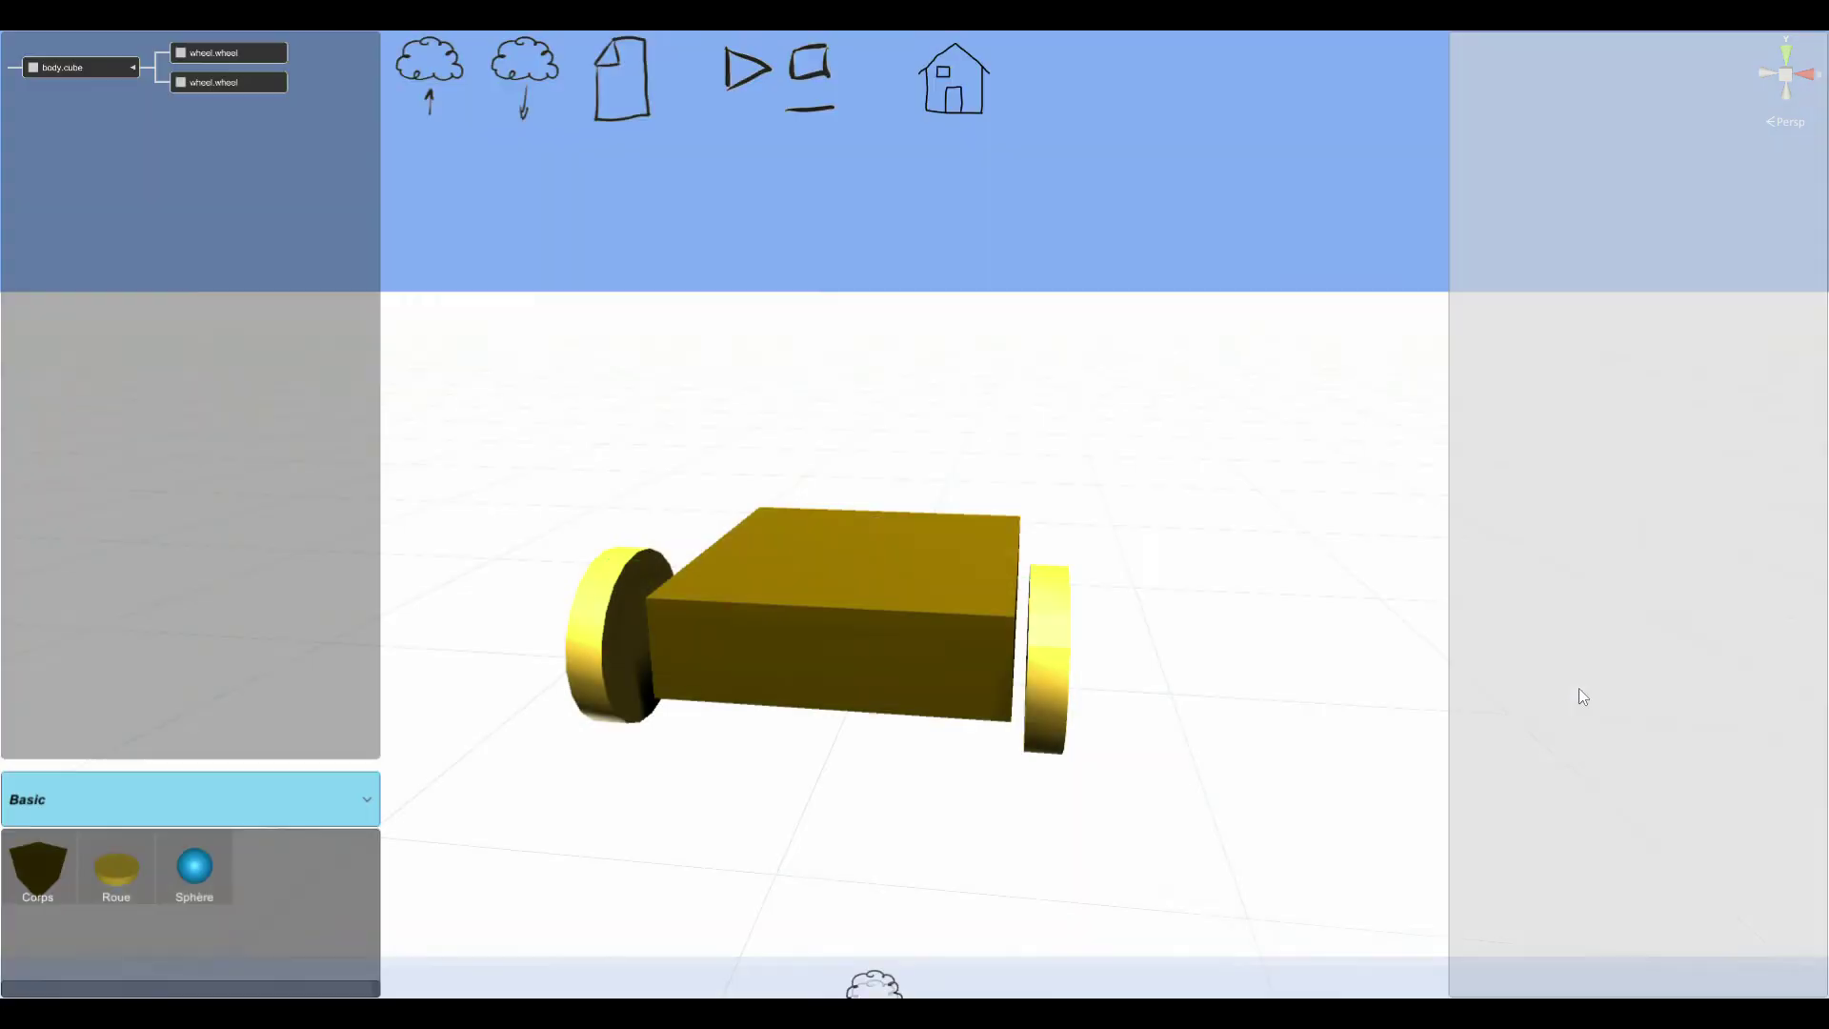
# - Leave the system editor for the scene editor and display the Custom object library
pyautogui.click(939, 86)
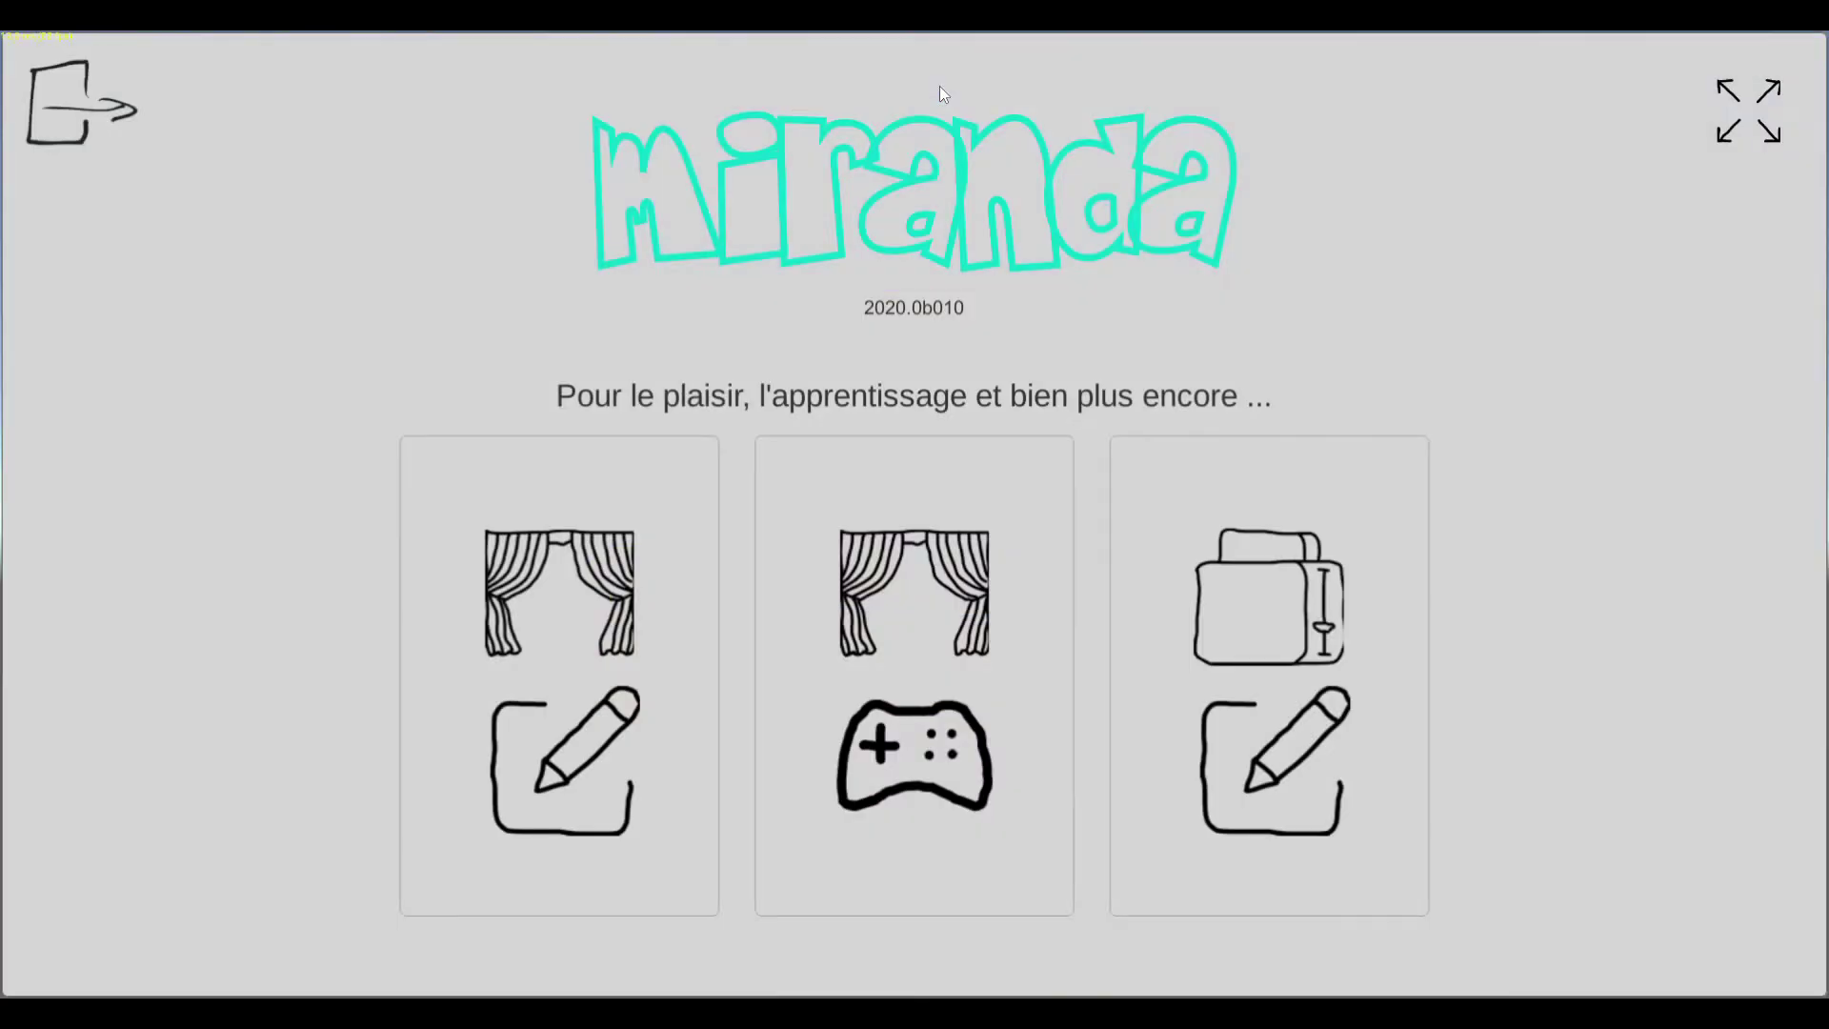
pyautogui.click(578, 735)
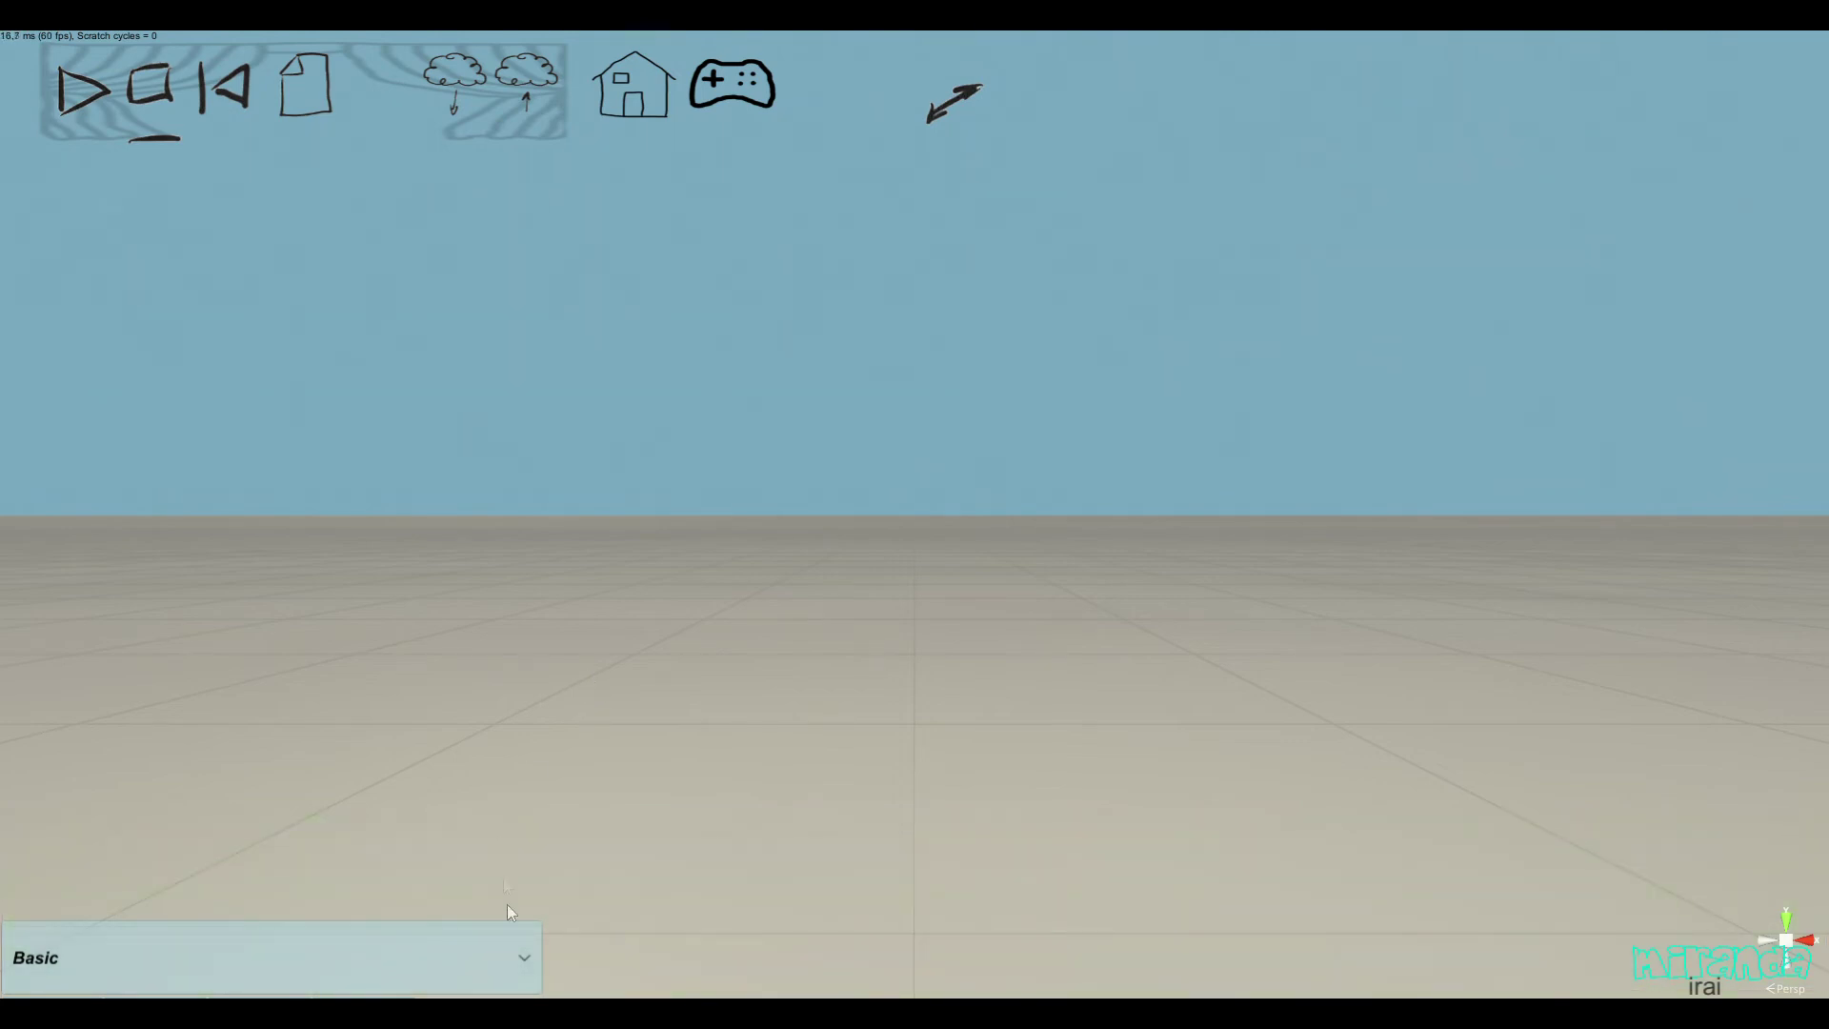
pyautogui.click(481, 955)
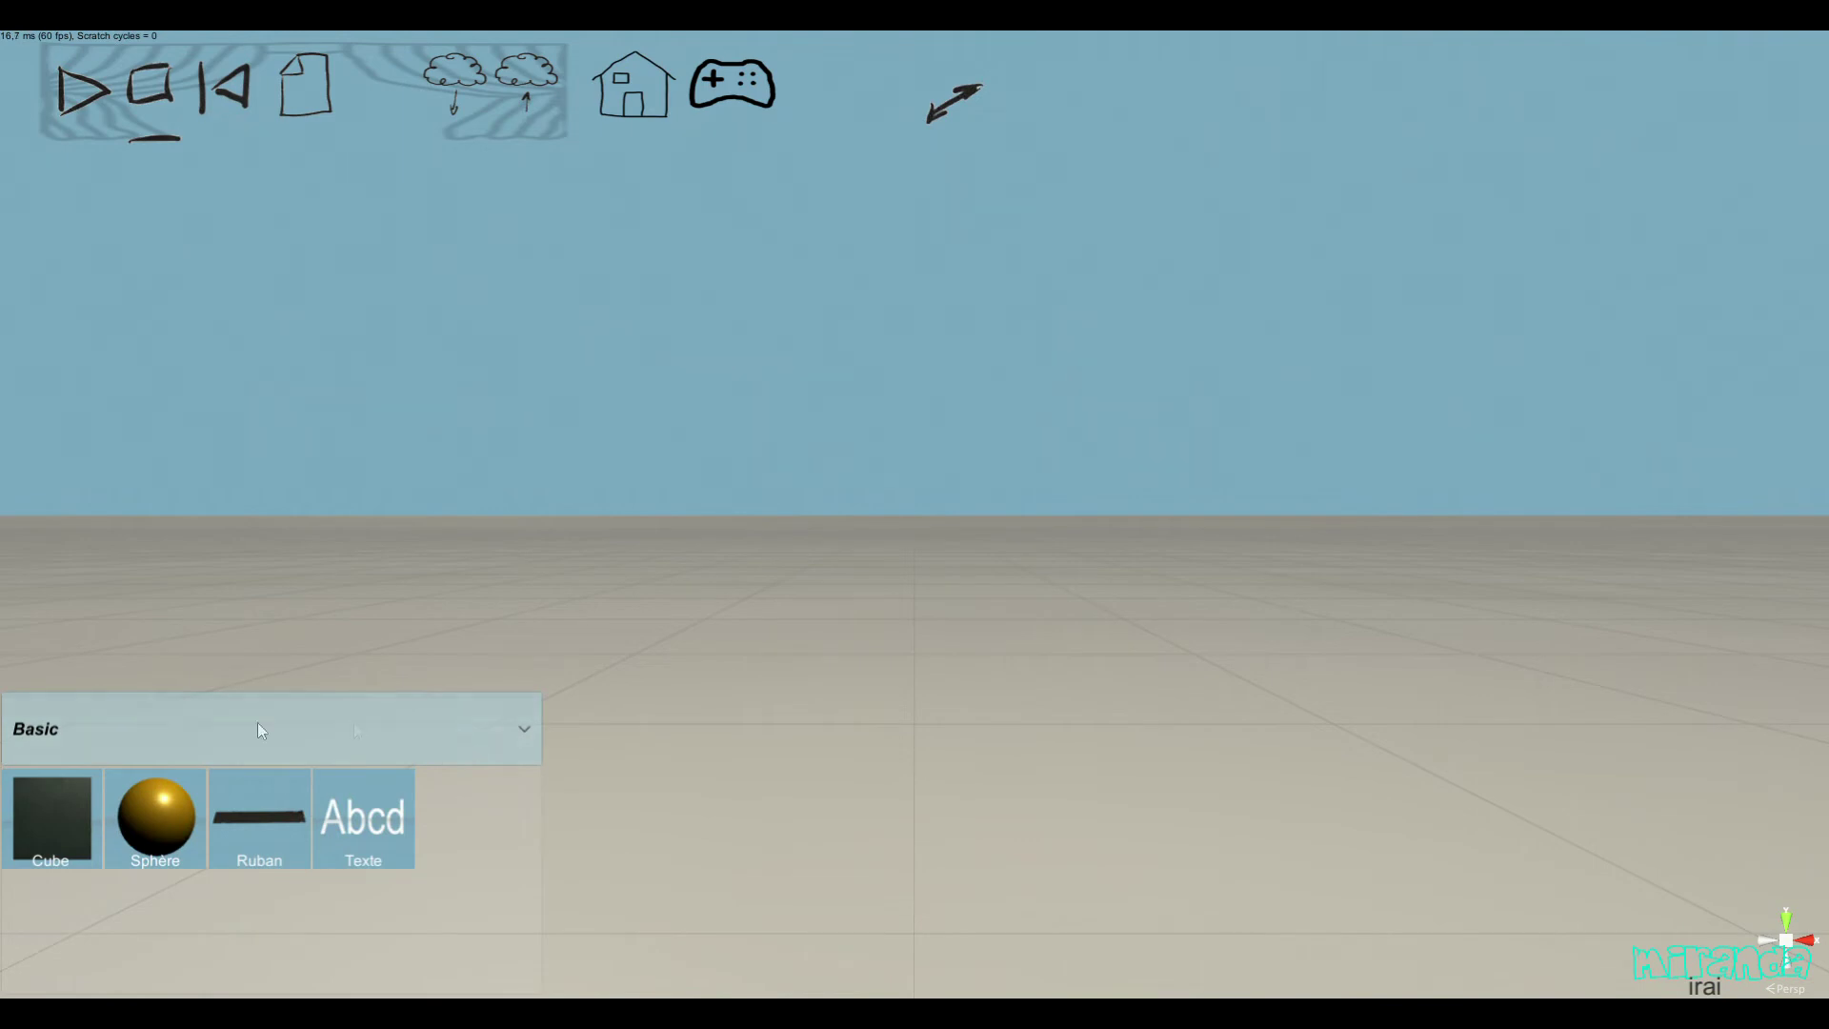
pyautogui.click(71, 740)
pyautogui.scroll(-1, 61, 863)
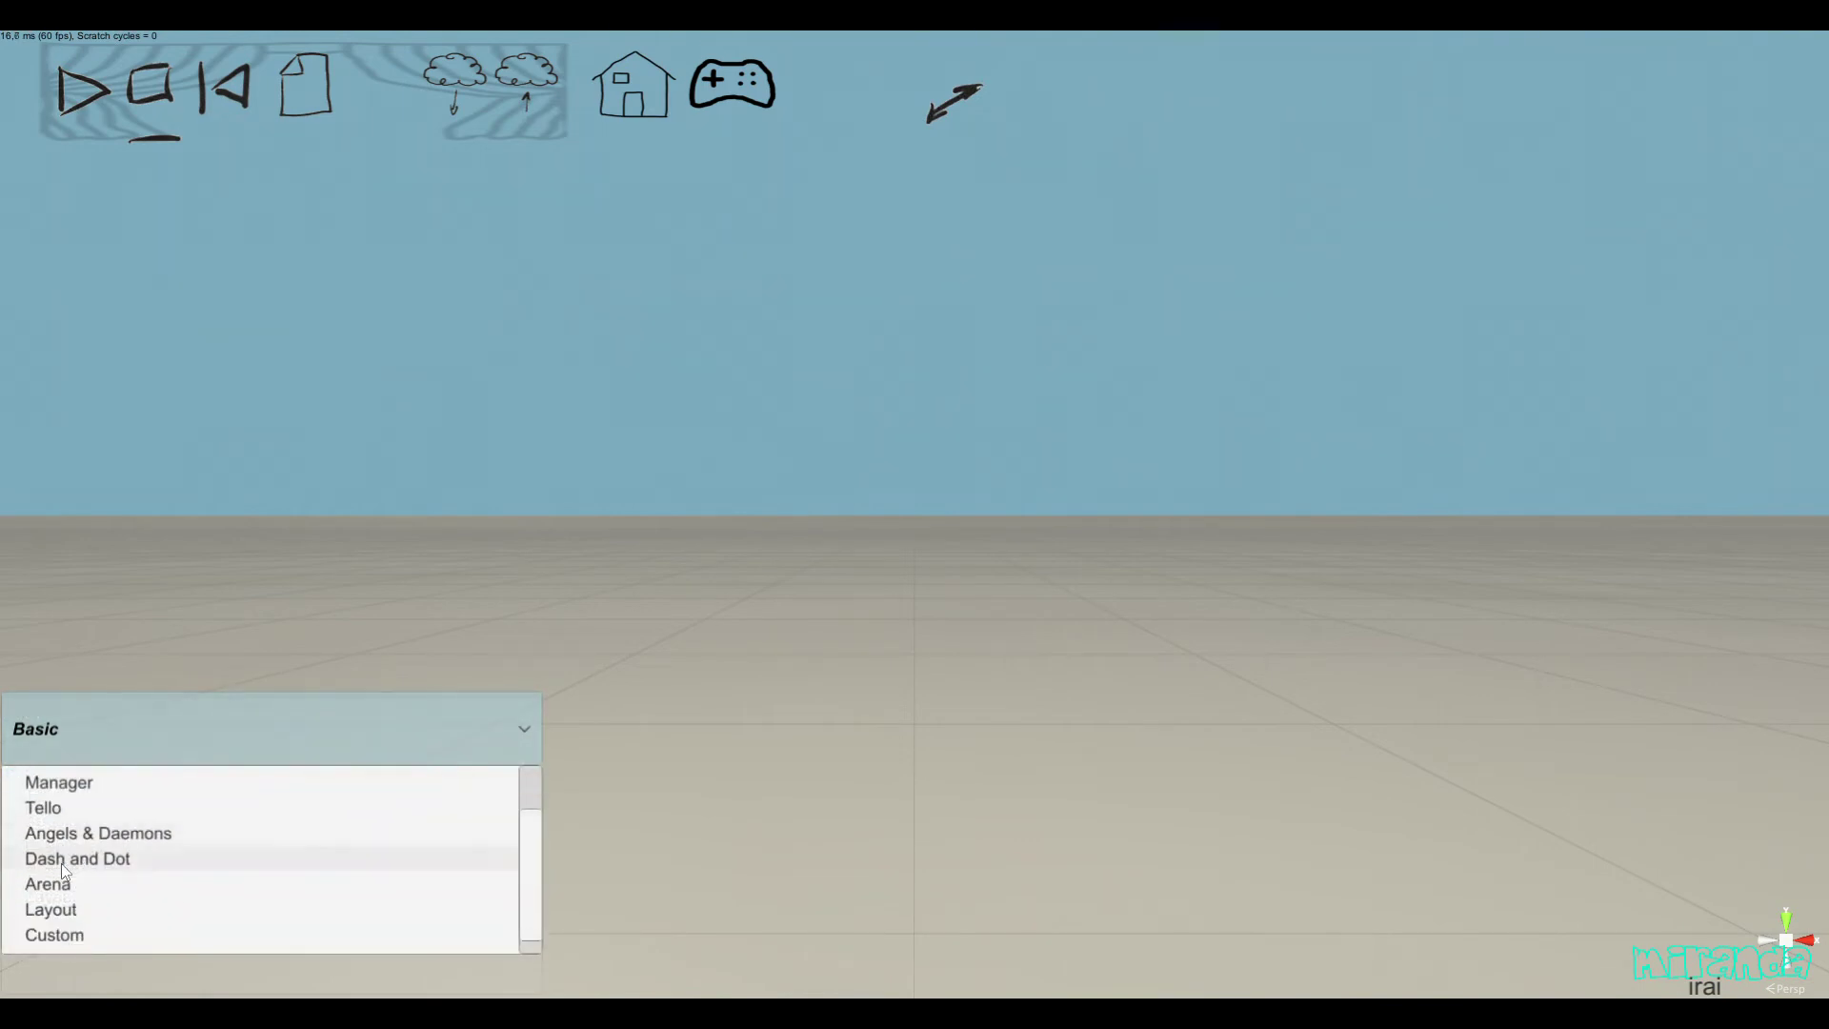
pyautogui.scroll(-1, 61, 863)
pyautogui.click(65, 910)
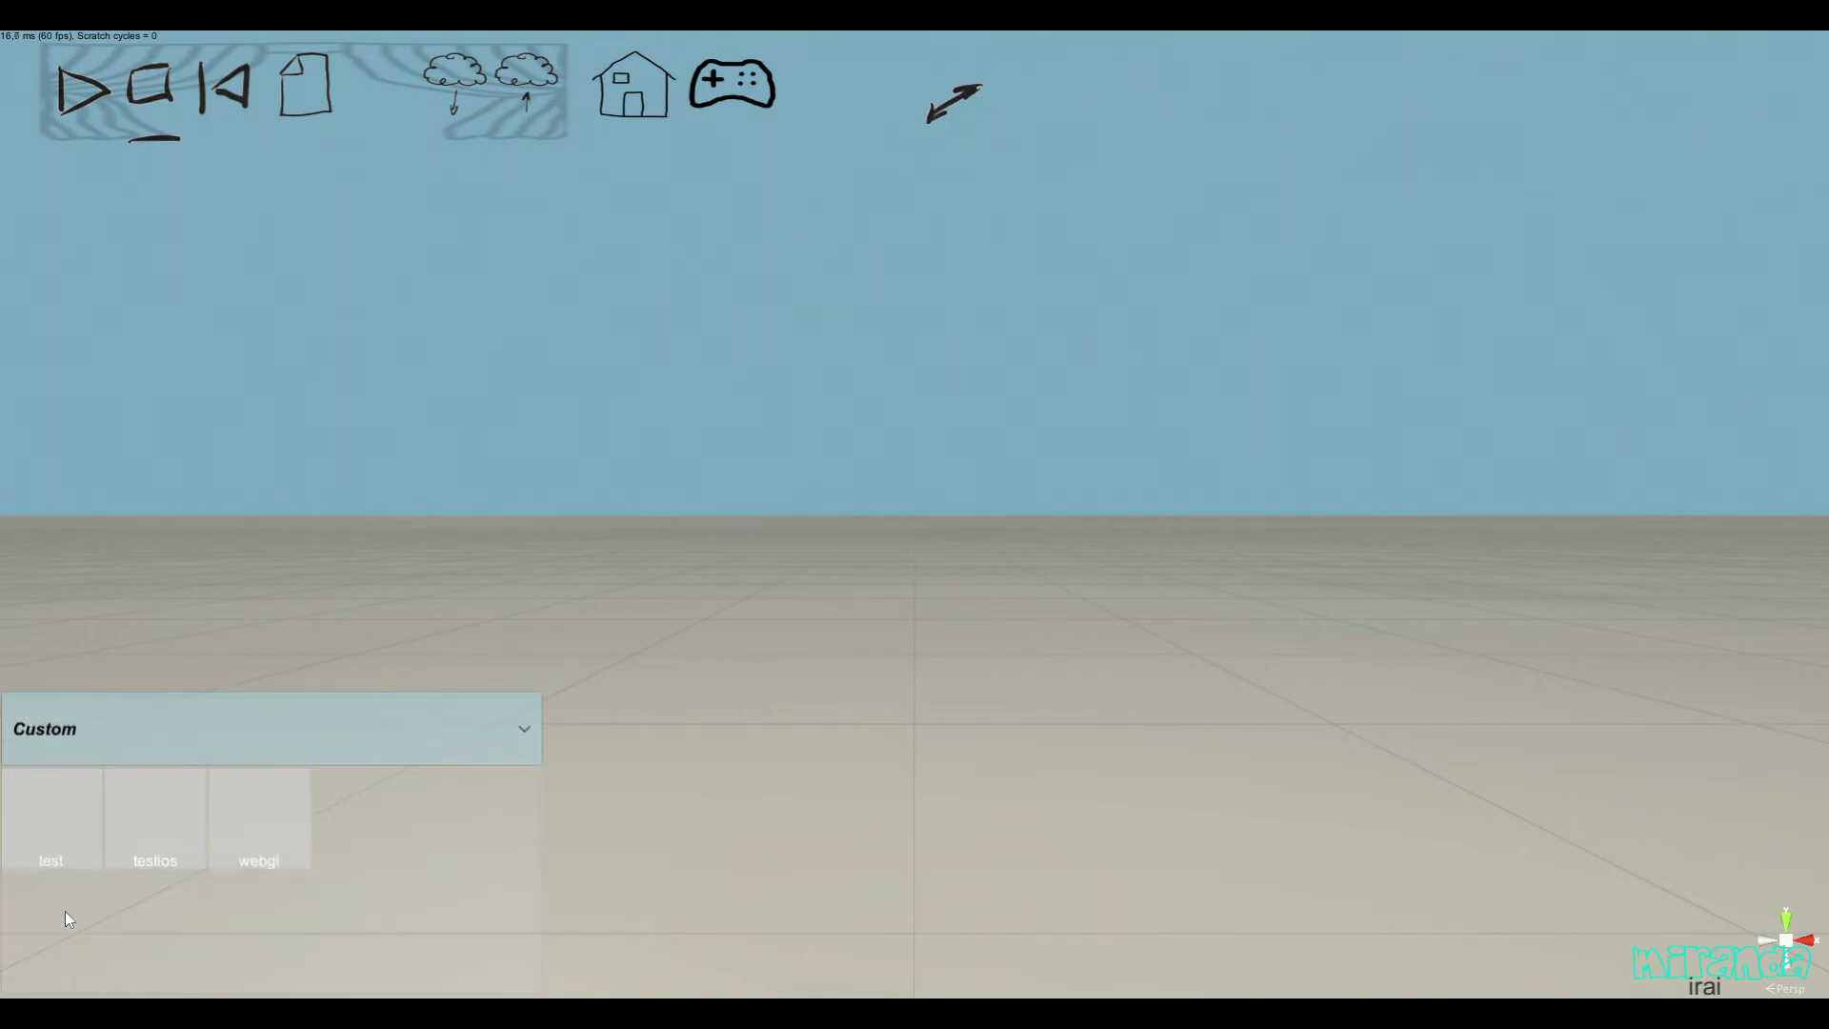
# - Add the custom system "test" to the scene and lower it to about Y 0.03
pyautogui.click(55, 815)
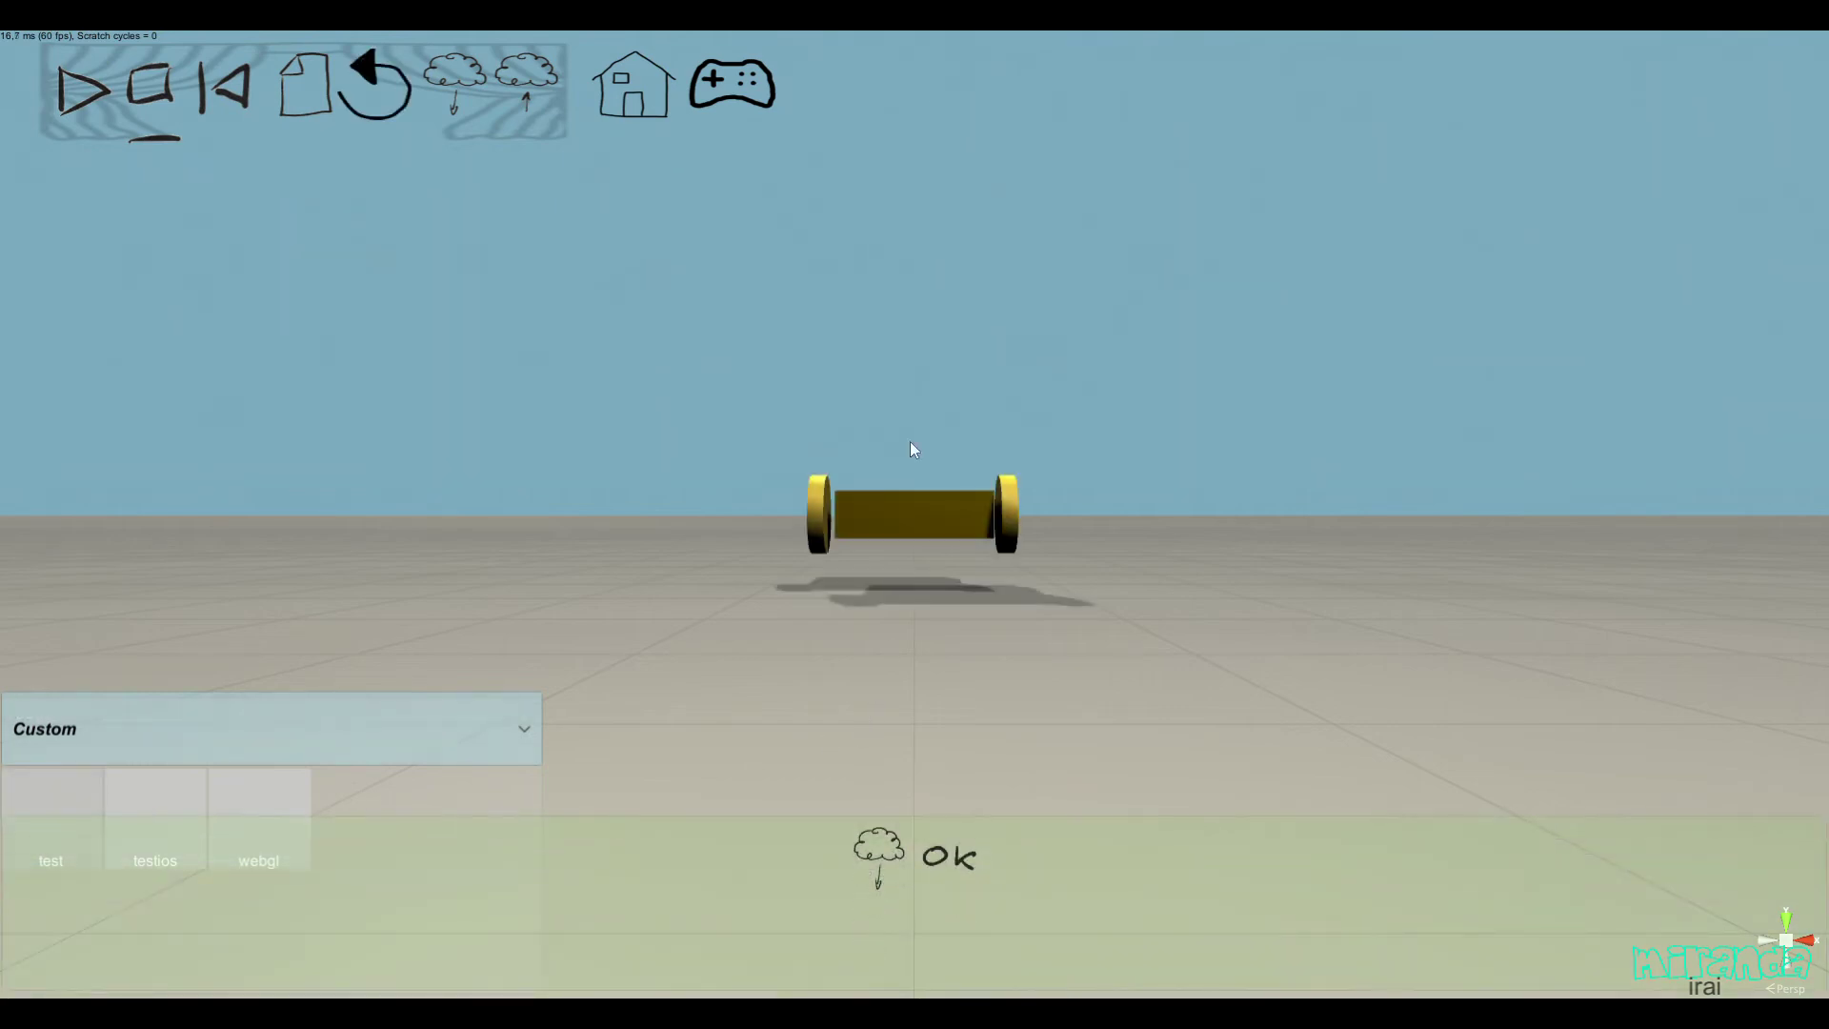
pyautogui.click(903, 508)
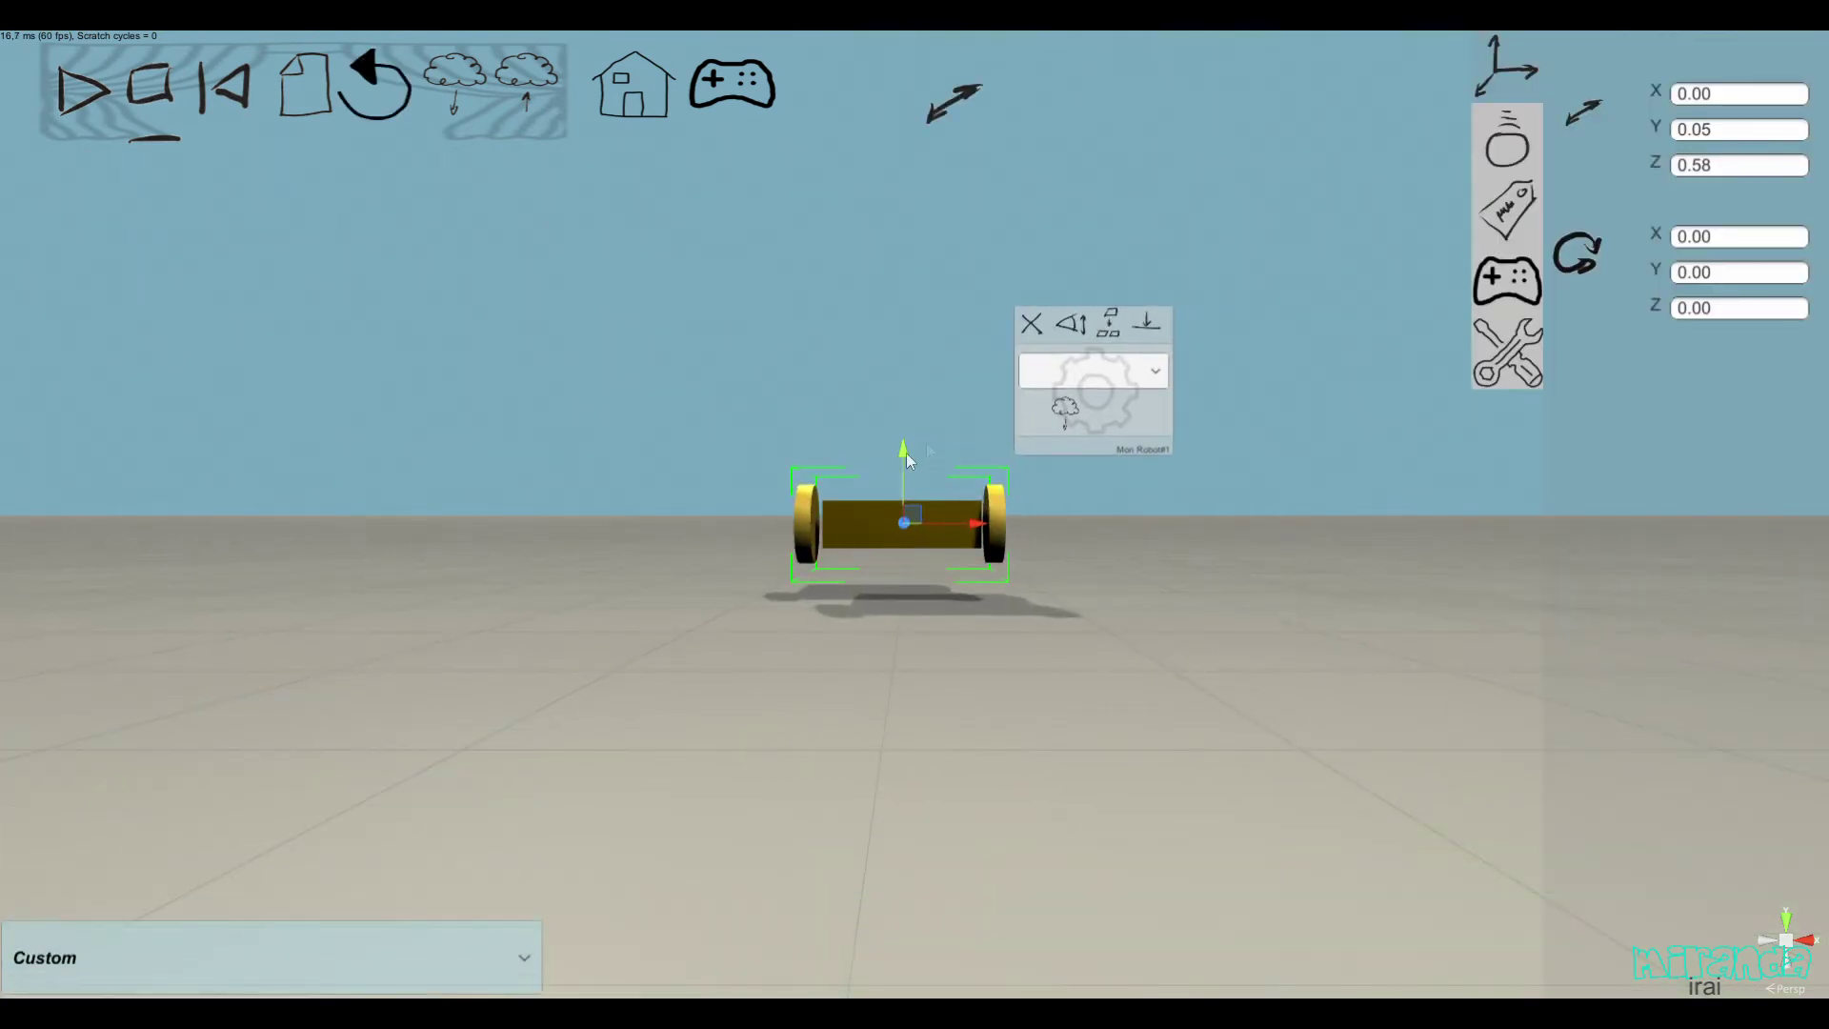
pyautogui.moveTo(901, 448)
pyautogui.mouseDown()
pyautogui.moveTo(903, 489)
pyautogui.moveTo(907, 471)
pyautogui.mouseUp()
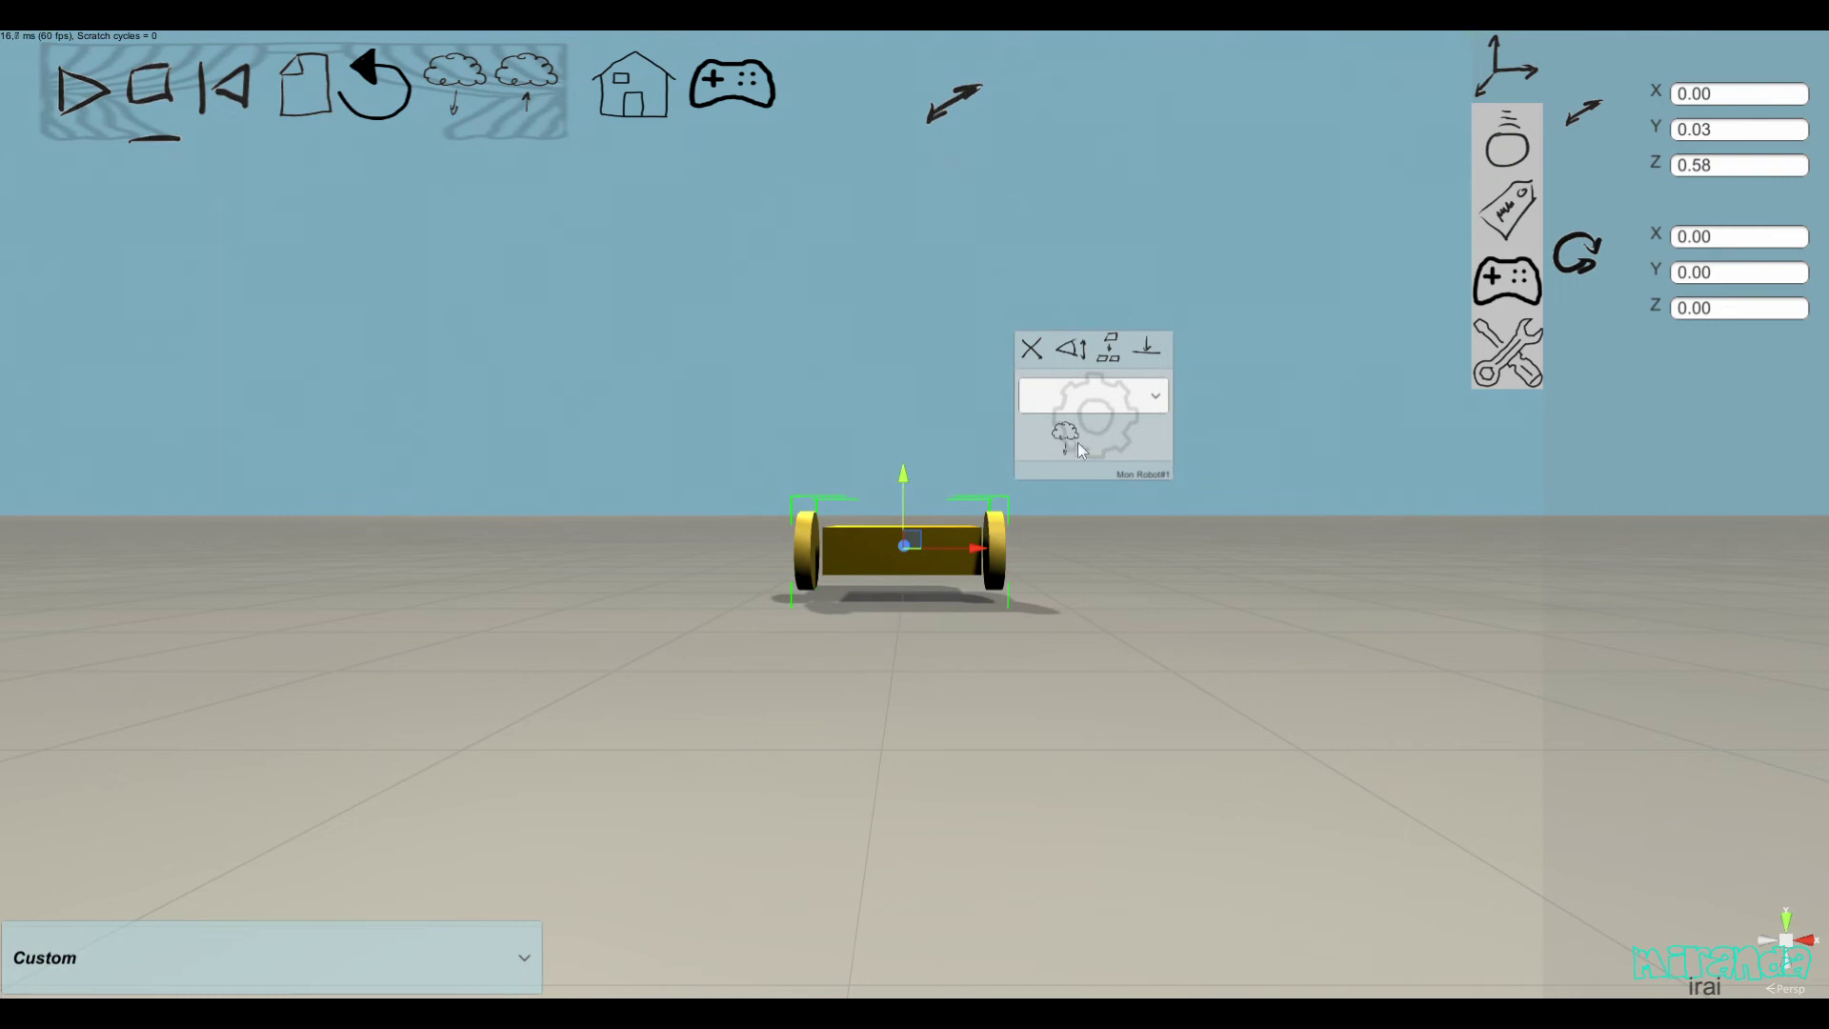
# - Run the simulation, drive the robot manually by varying both wheel motors' power down to -100 %, and stop it
pyautogui.click(96, 95)
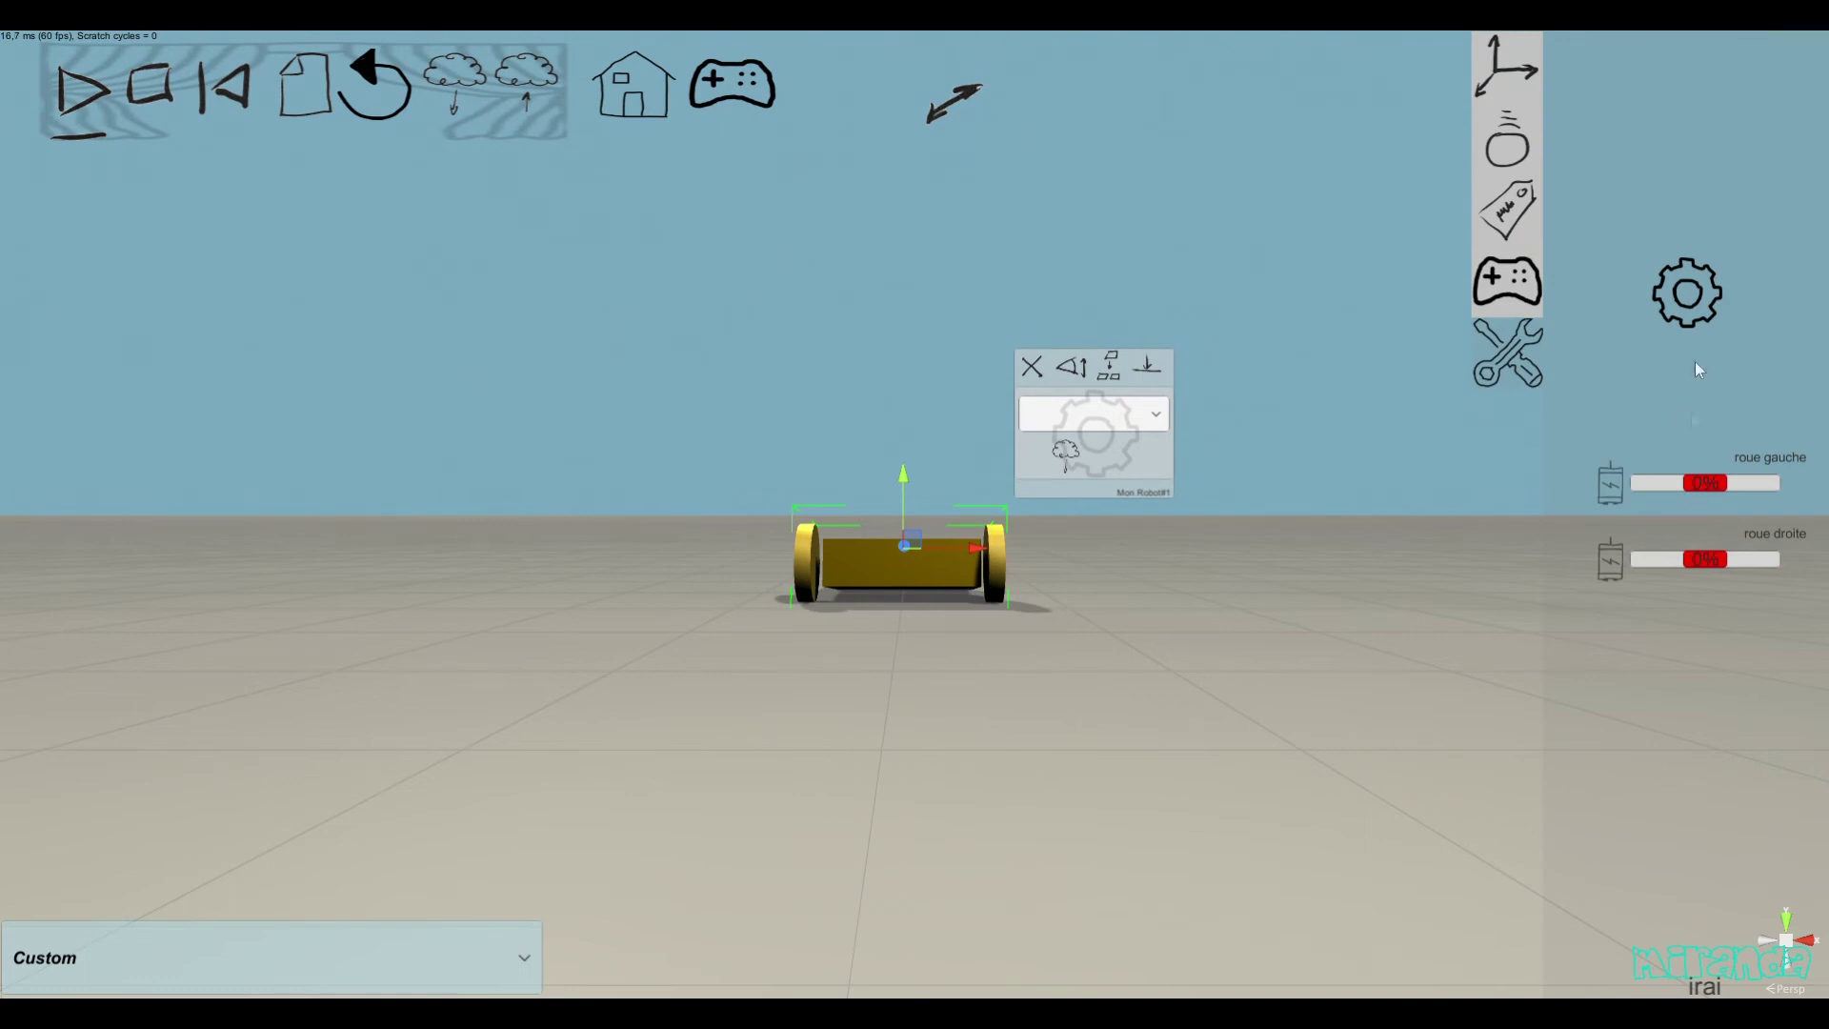
pyautogui.click(1678, 295)
pyautogui.moveTo(1705, 558)
pyautogui.mouseDown()
pyautogui.moveTo(1725, 550)
pyautogui.moveTo(1665, 562)
pyautogui.moveTo(1736, 559)
pyautogui.mouseUp()
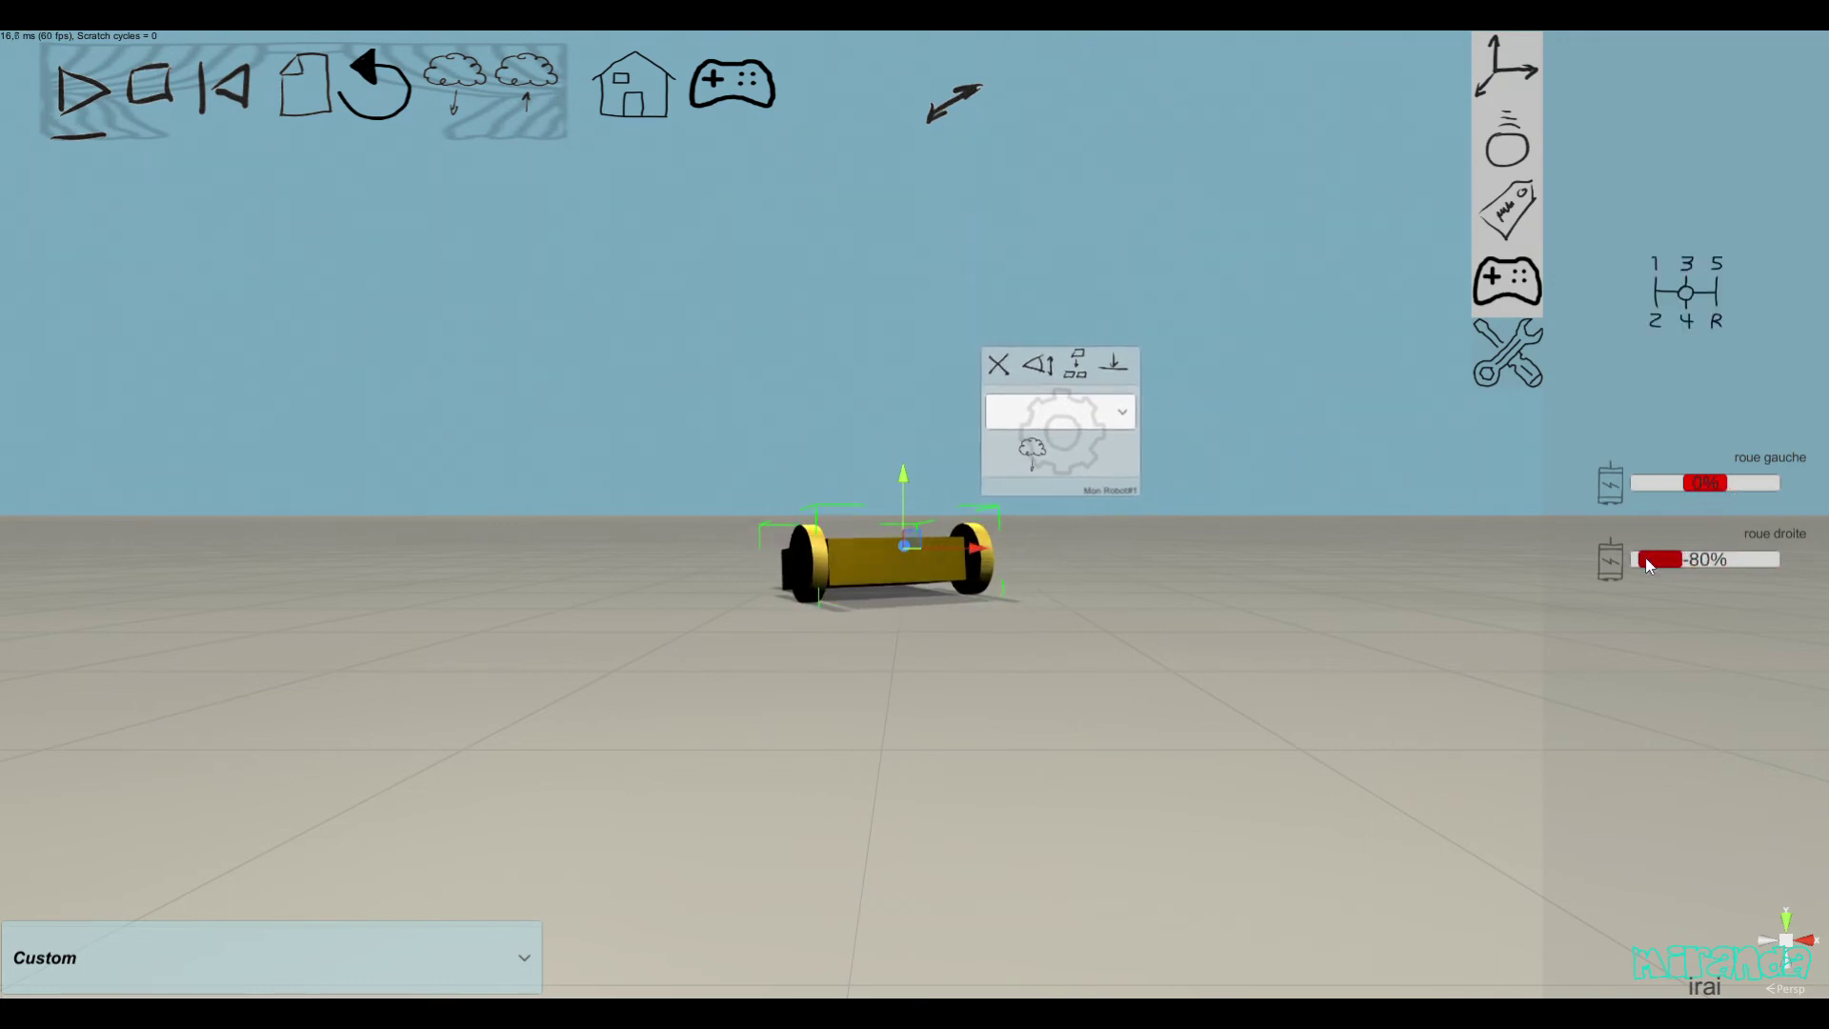
pyautogui.moveTo(1734, 482); pyautogui.dragTo(1778, 482)
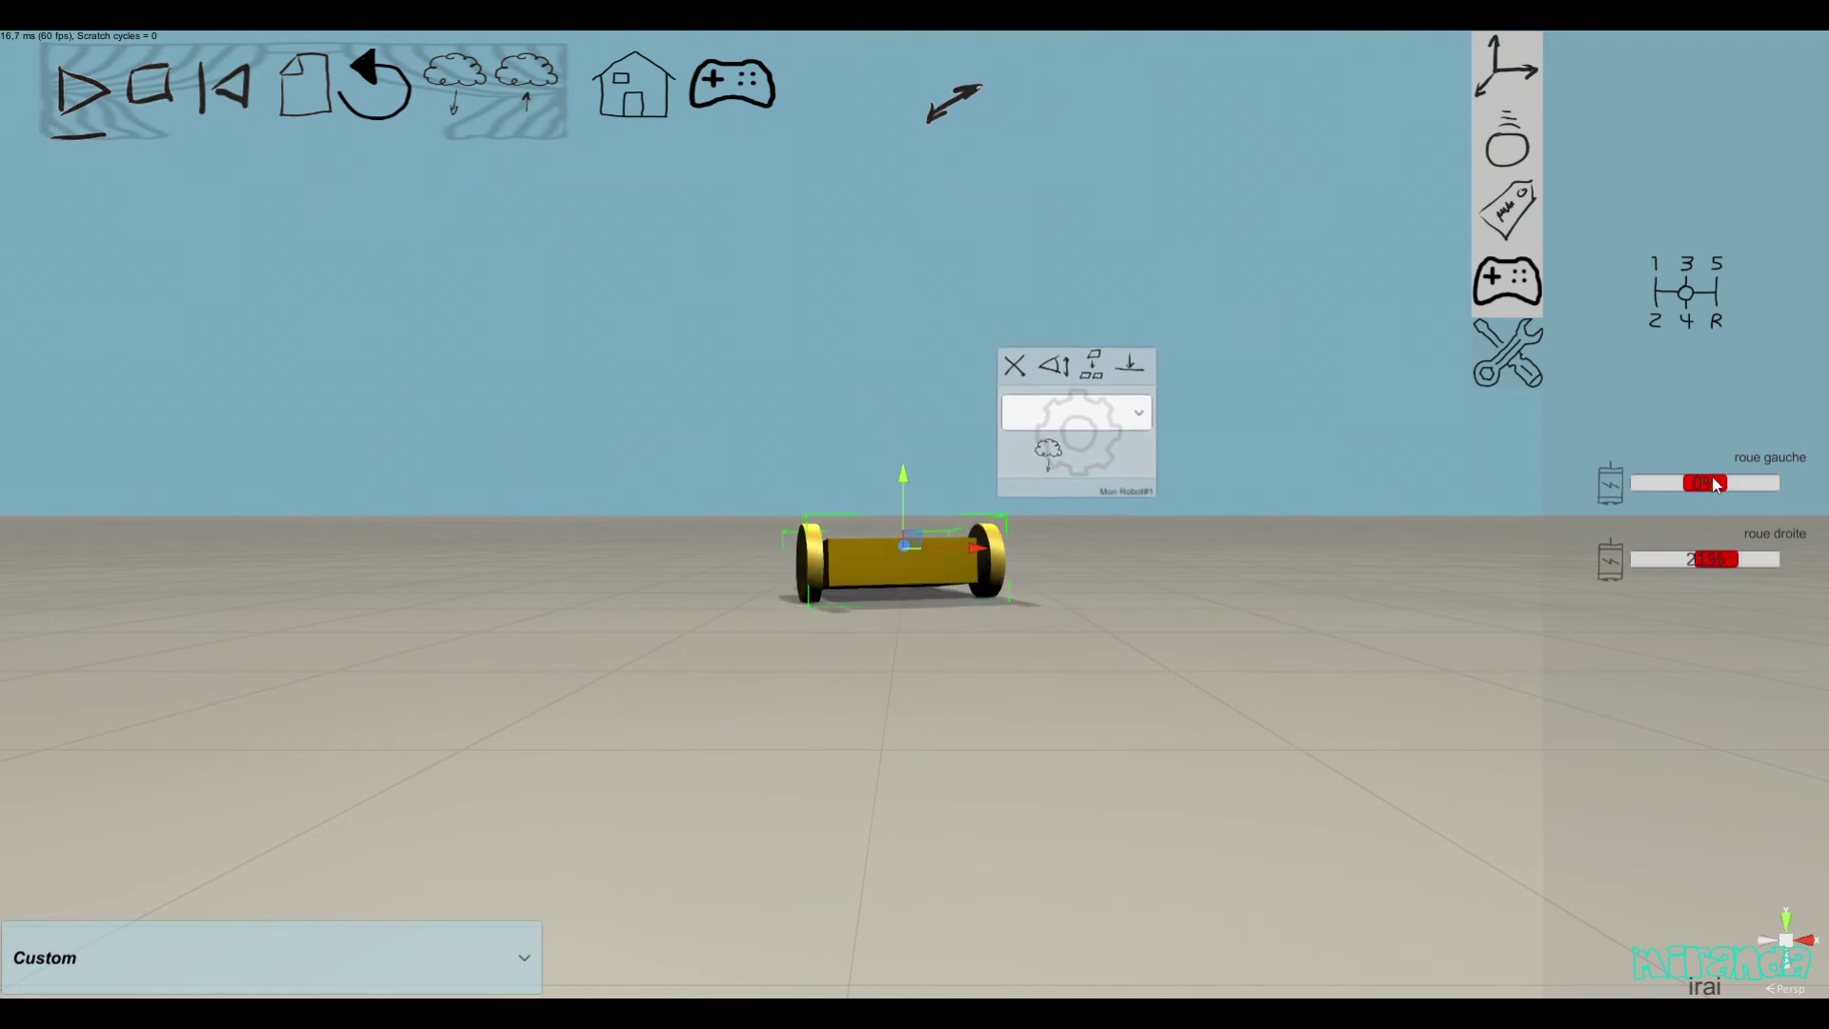
pyautogui.moveTo(1734, 559); pyautogui.dragTo(1774, 558)
pyautogui.moveTo(1774, 483); pyautogui.dragTo(1603, 564)
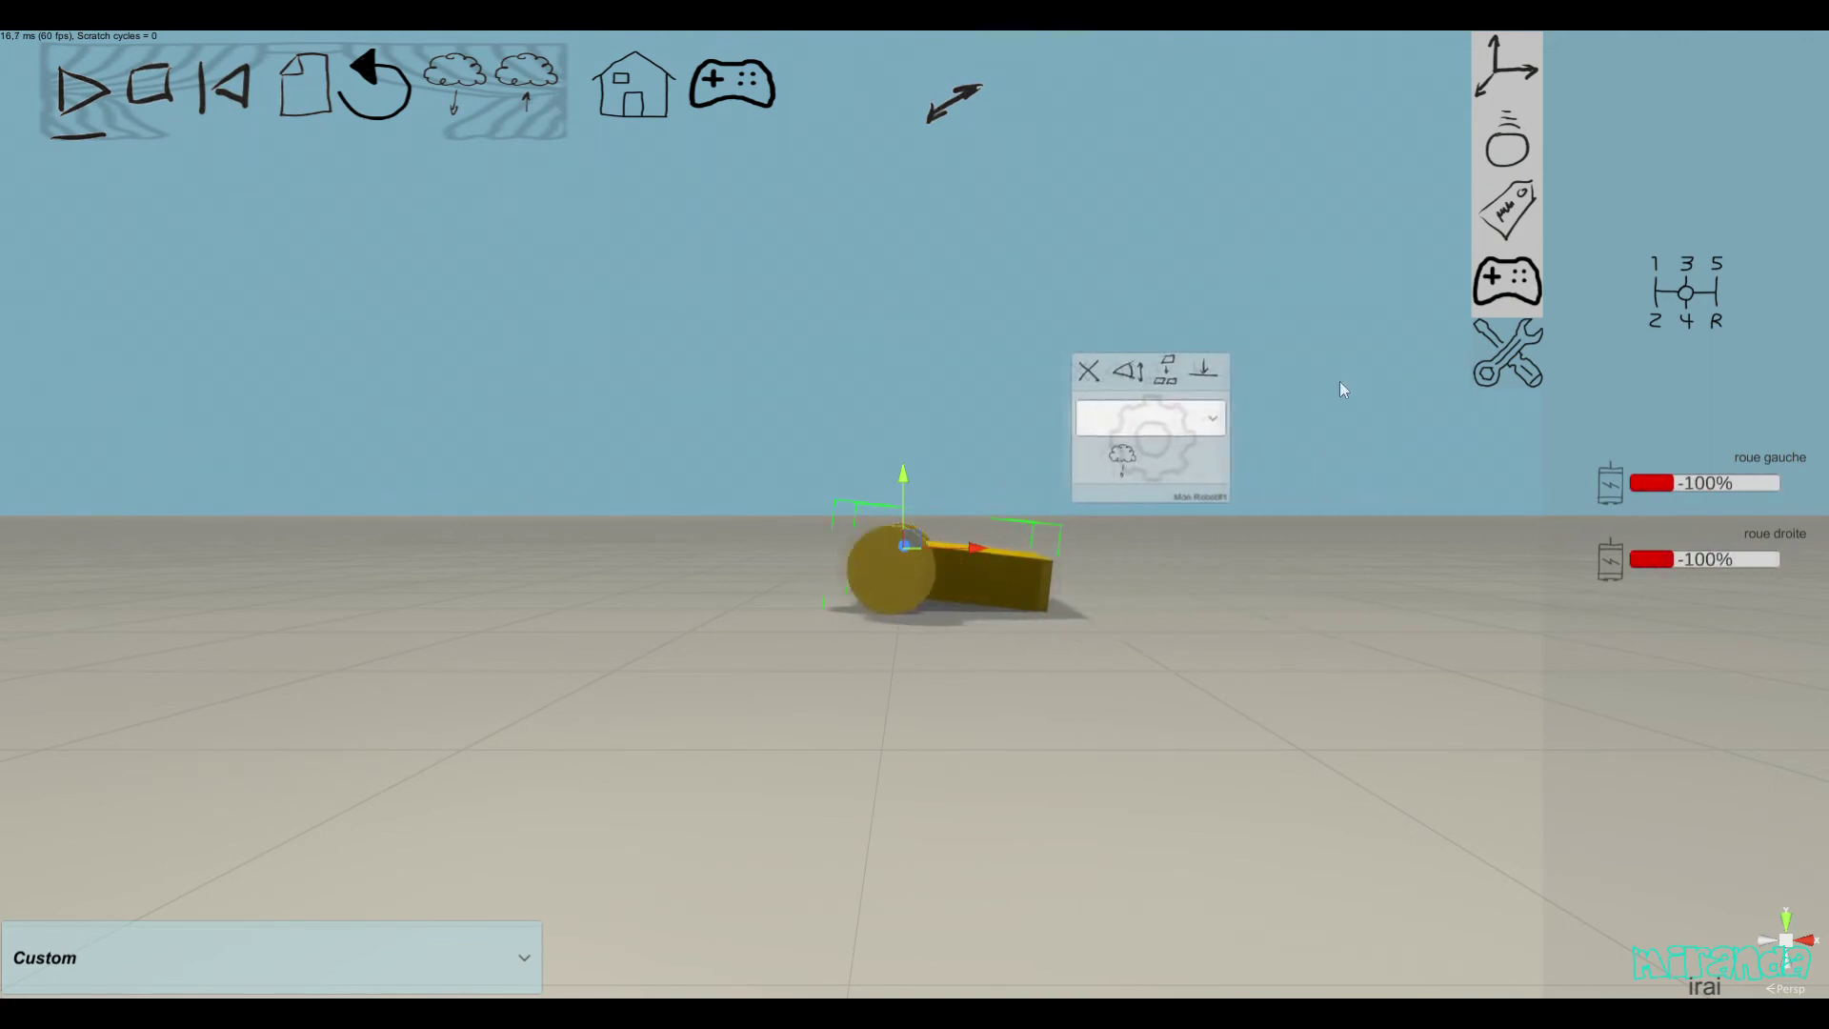
pyautogui.click(1669, 287)
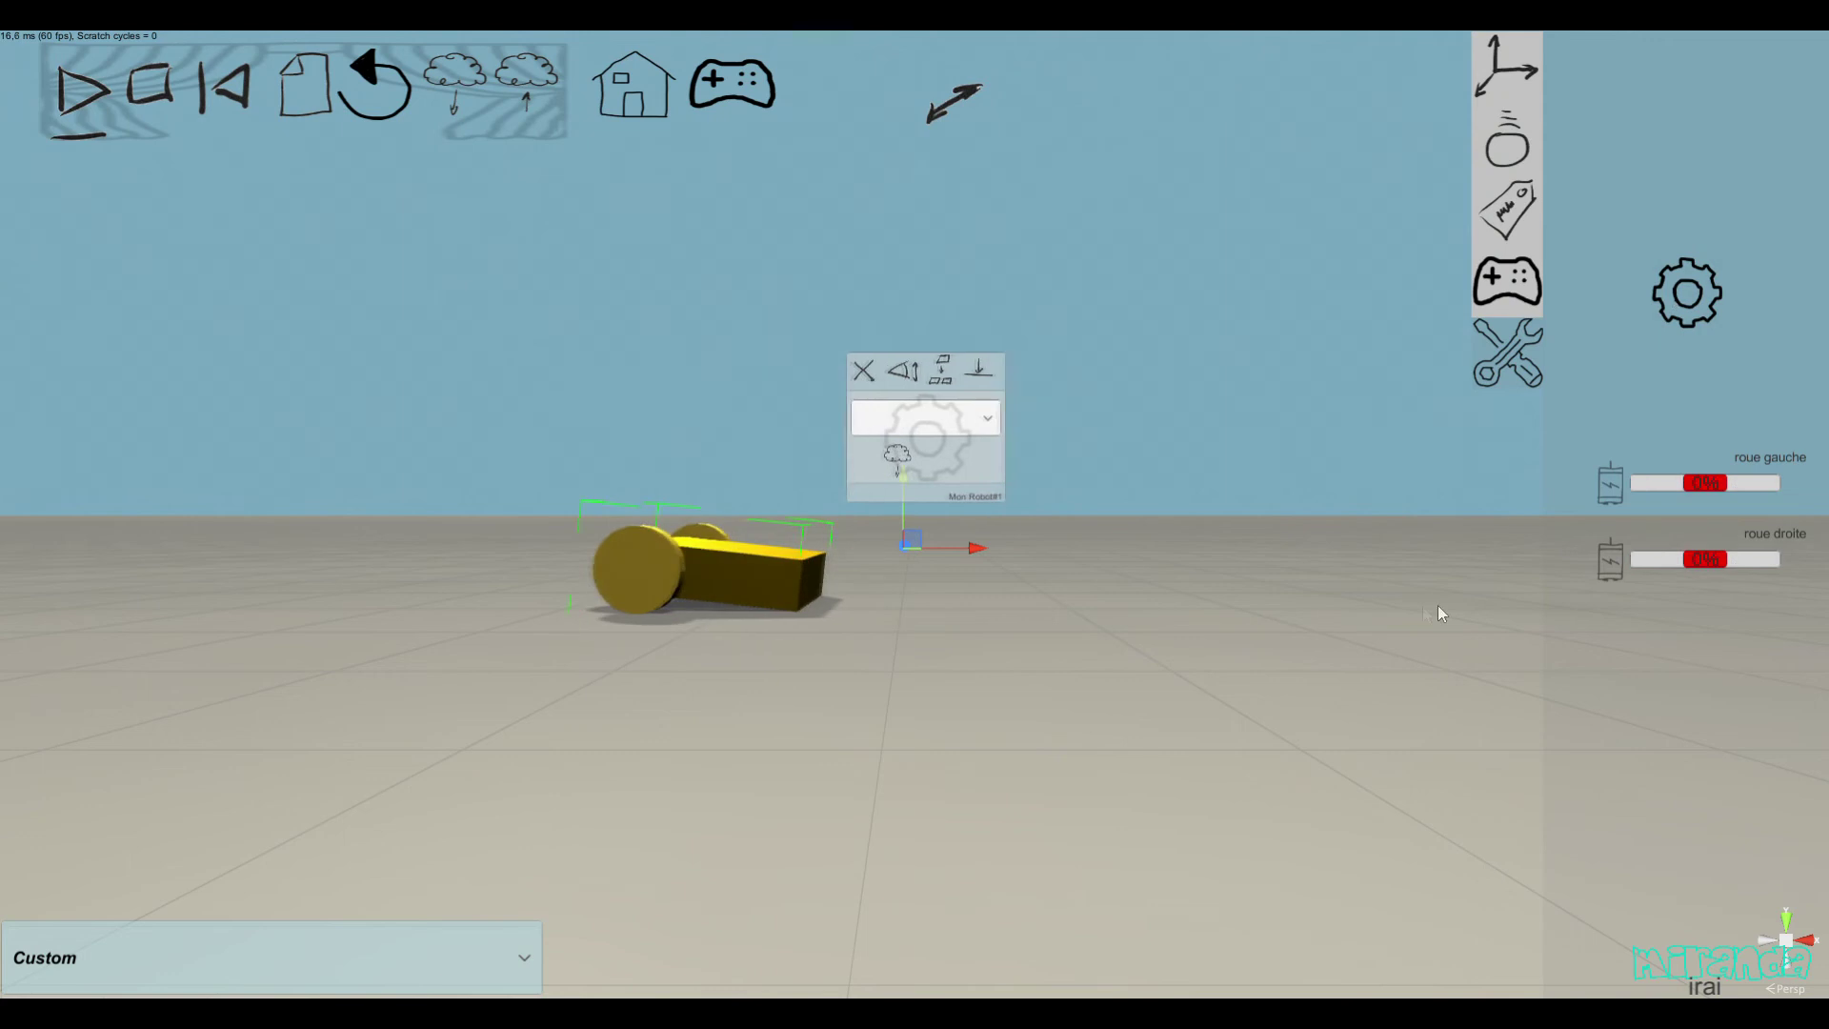
pyautogui.click(156, 94)
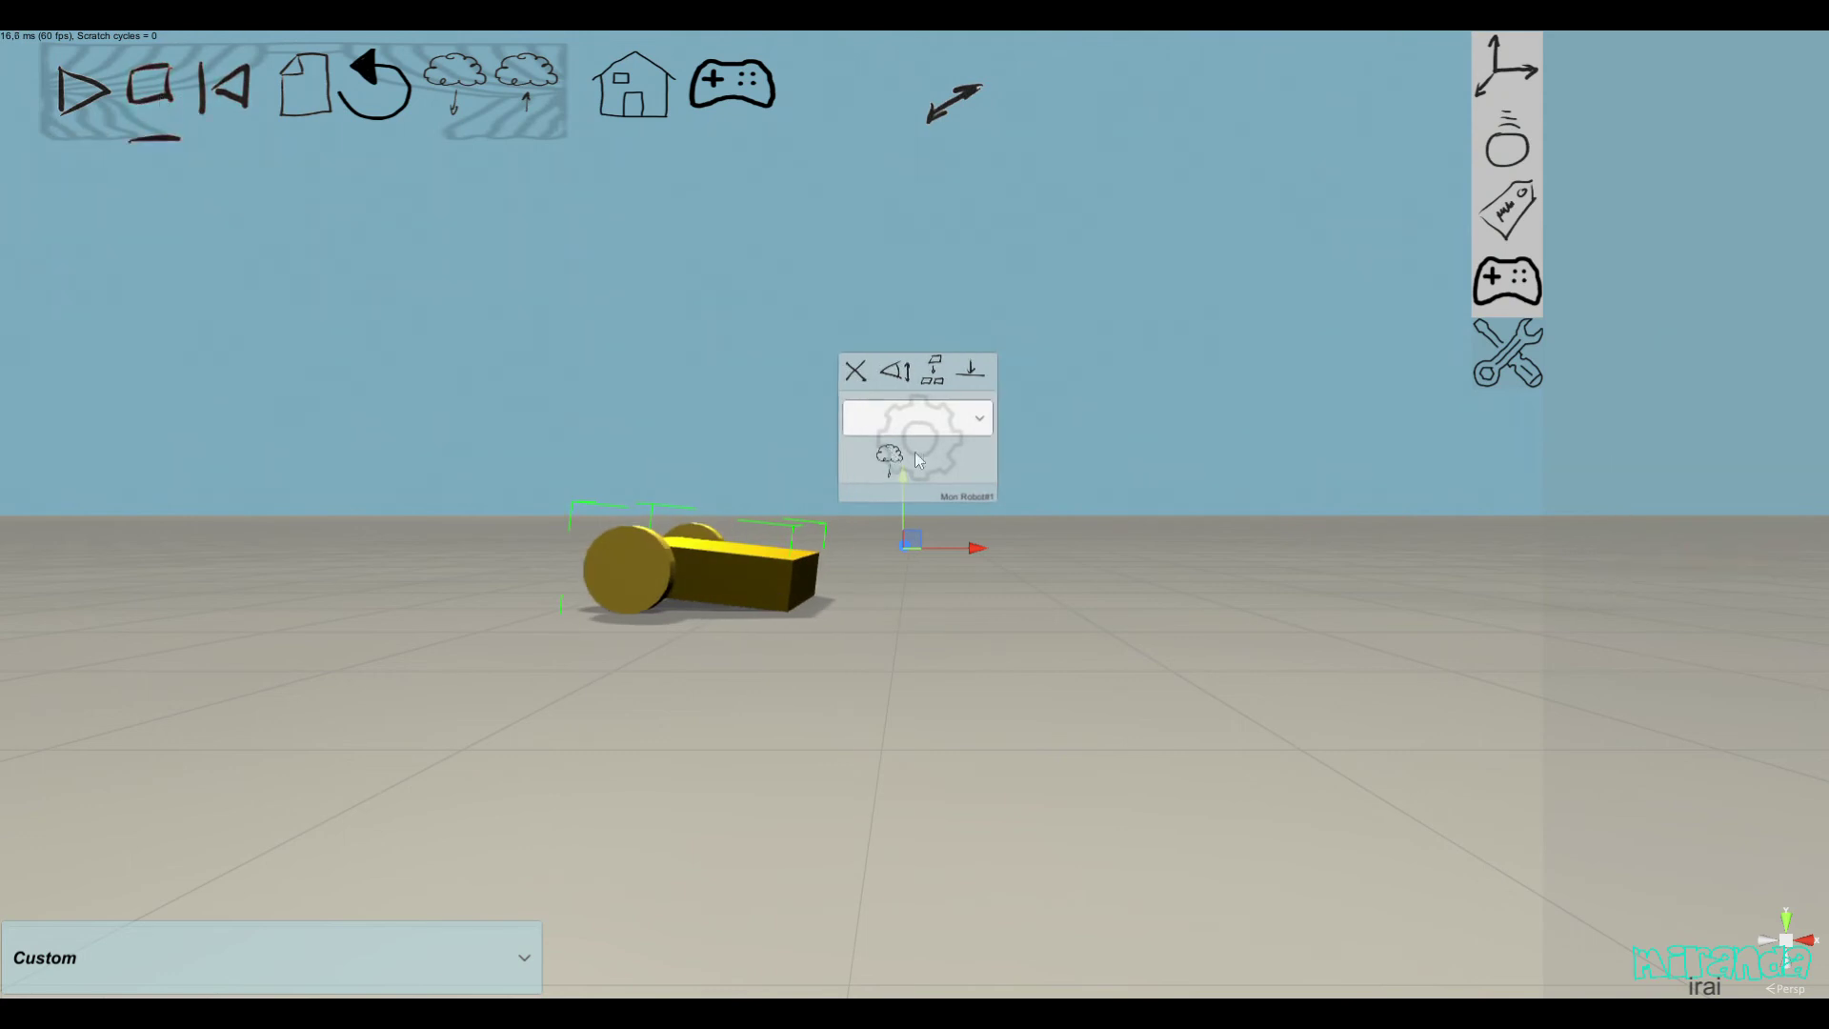
# - Choose Scratch as the robot's programming language and open its program for editing
pyautogui.click(974, 427)
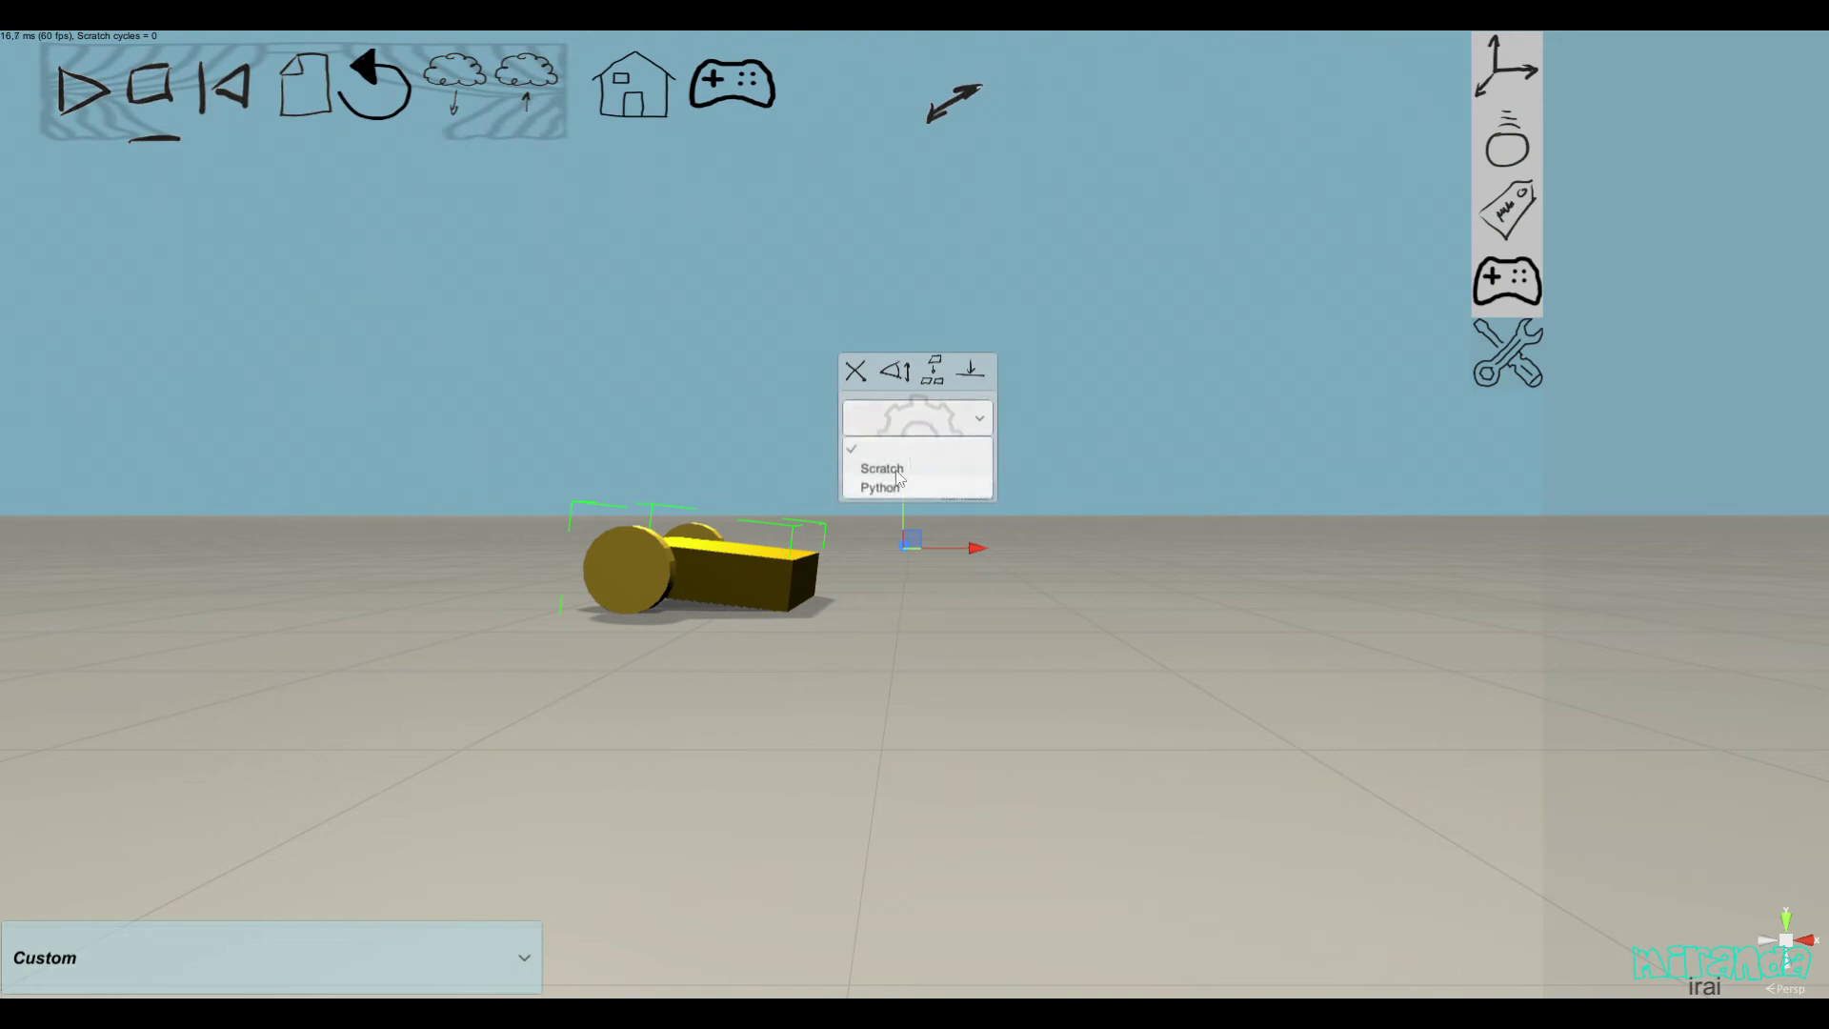
pyautogui.click(880, 469)
pyautogui.click(859, 464)
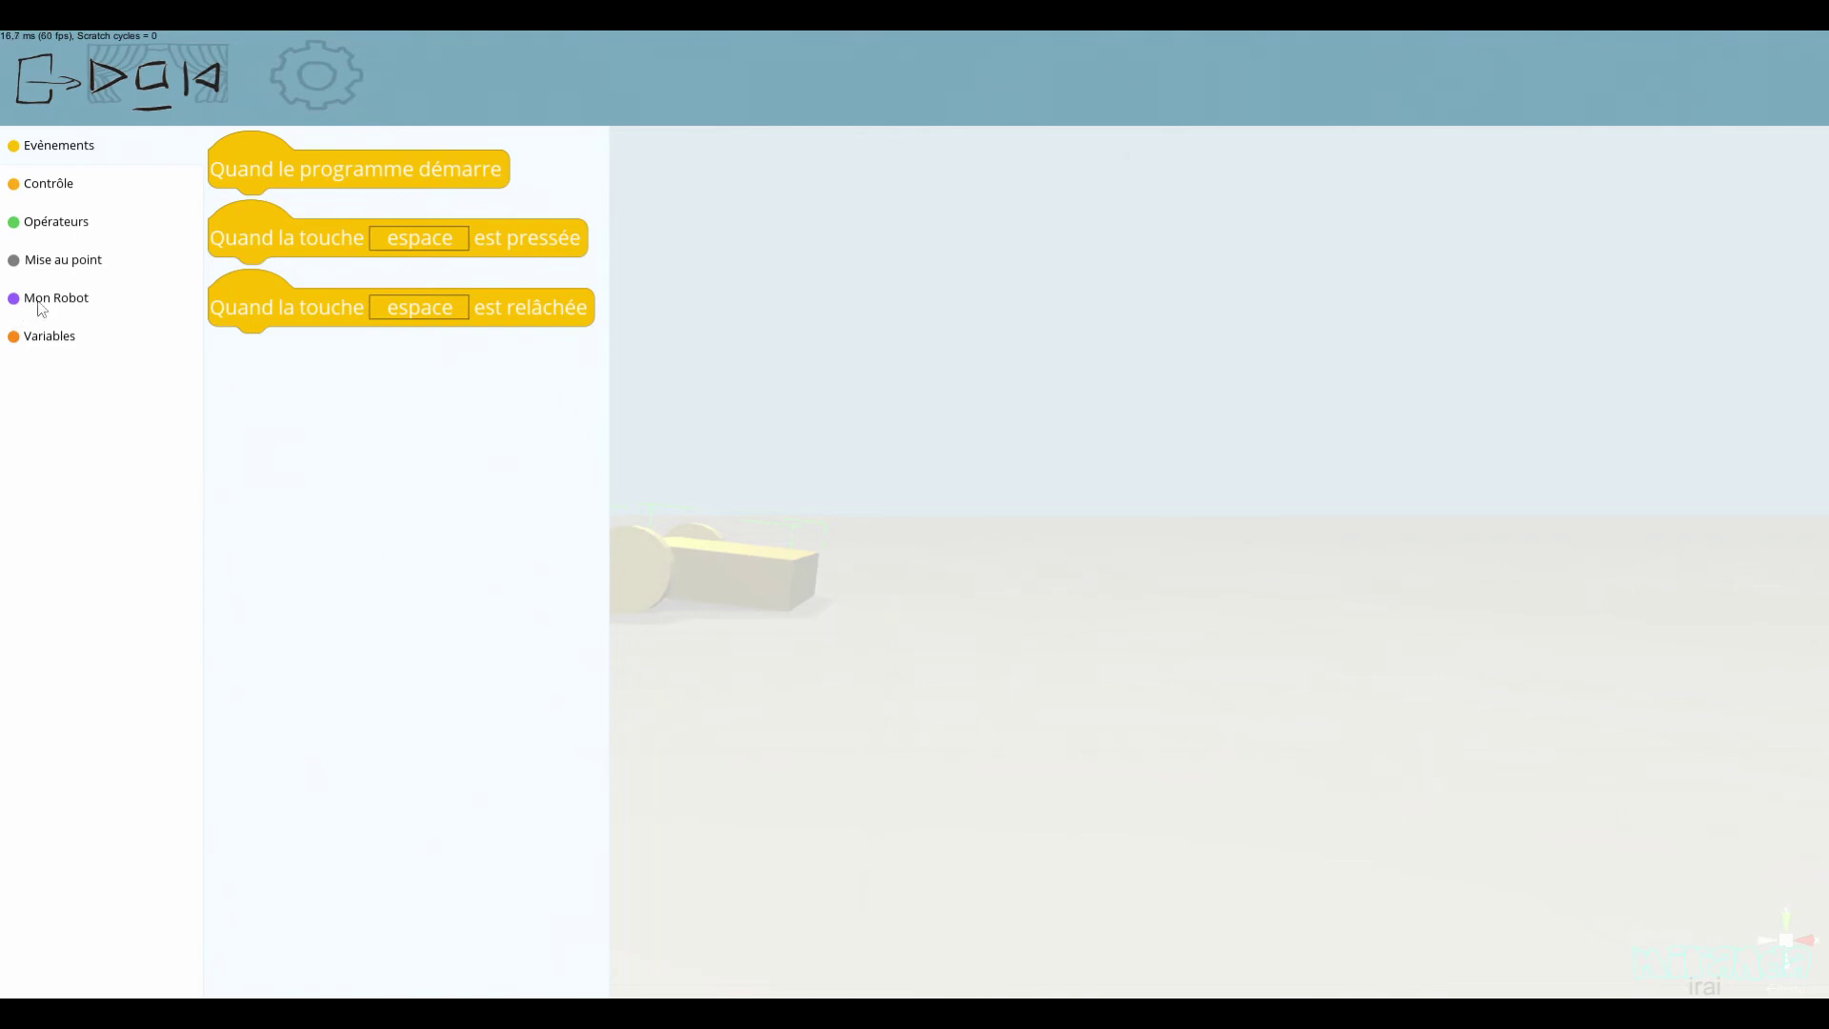
# - Build a block program with "Quand le programme démarre" followed by the motor power blocks for roue gauche and roue droite
pyautogui.click(68, 303)
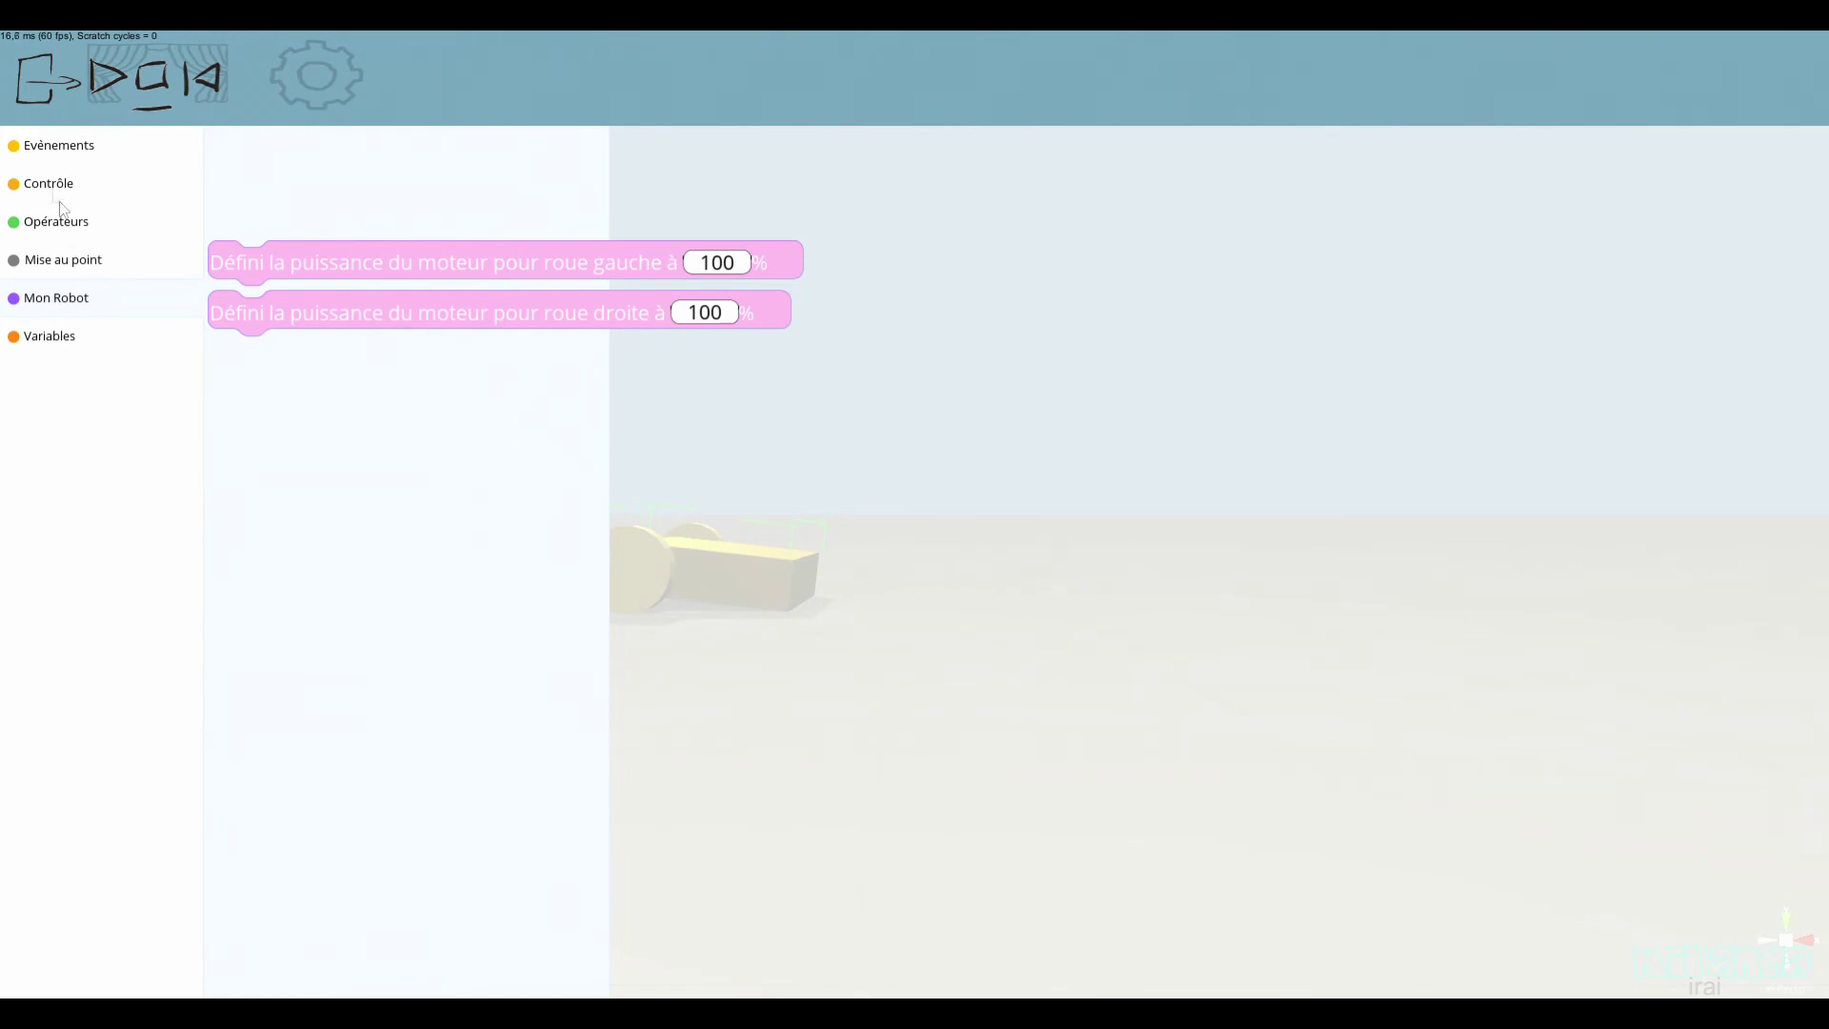
pyautogui.click(57, 147)
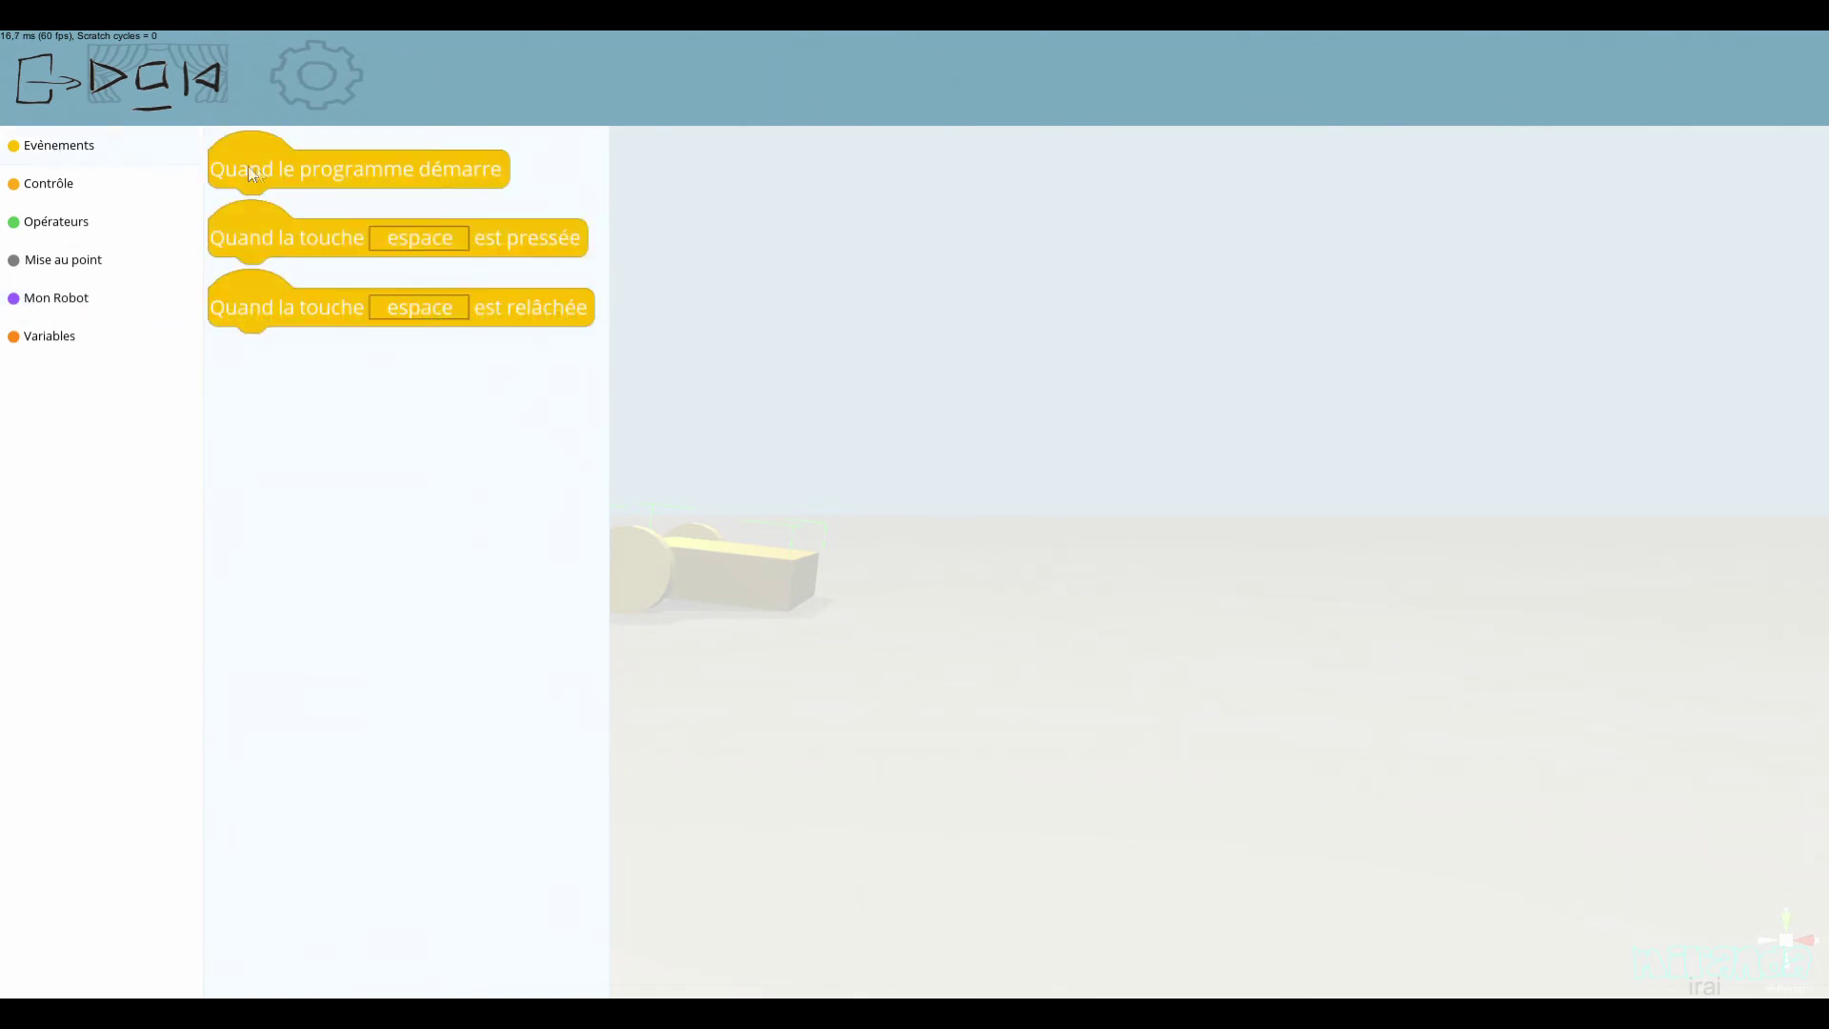
pyautogui.moveTo(248, 165); pyautogui.dragTo(787, 225)
pyautogui.click(57, 297)
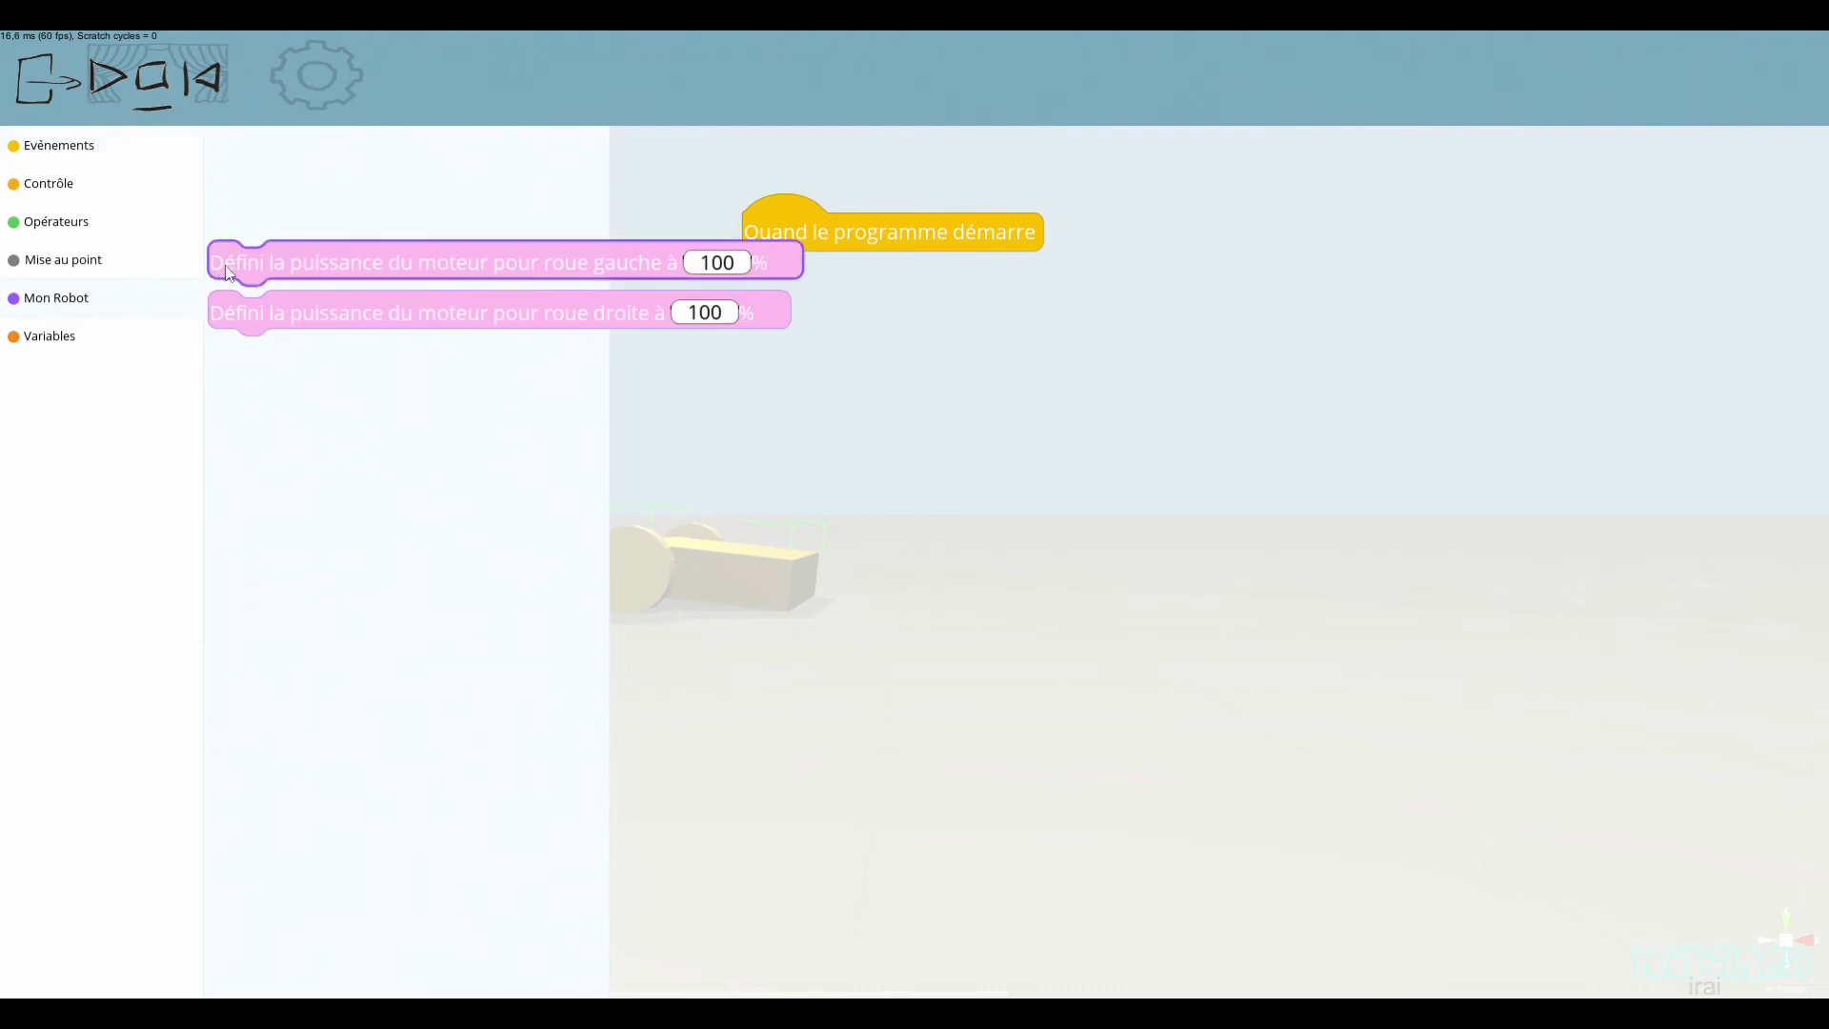
pyautogui.moveTo(224, 271); pyautogui.dragTo(772, 299)
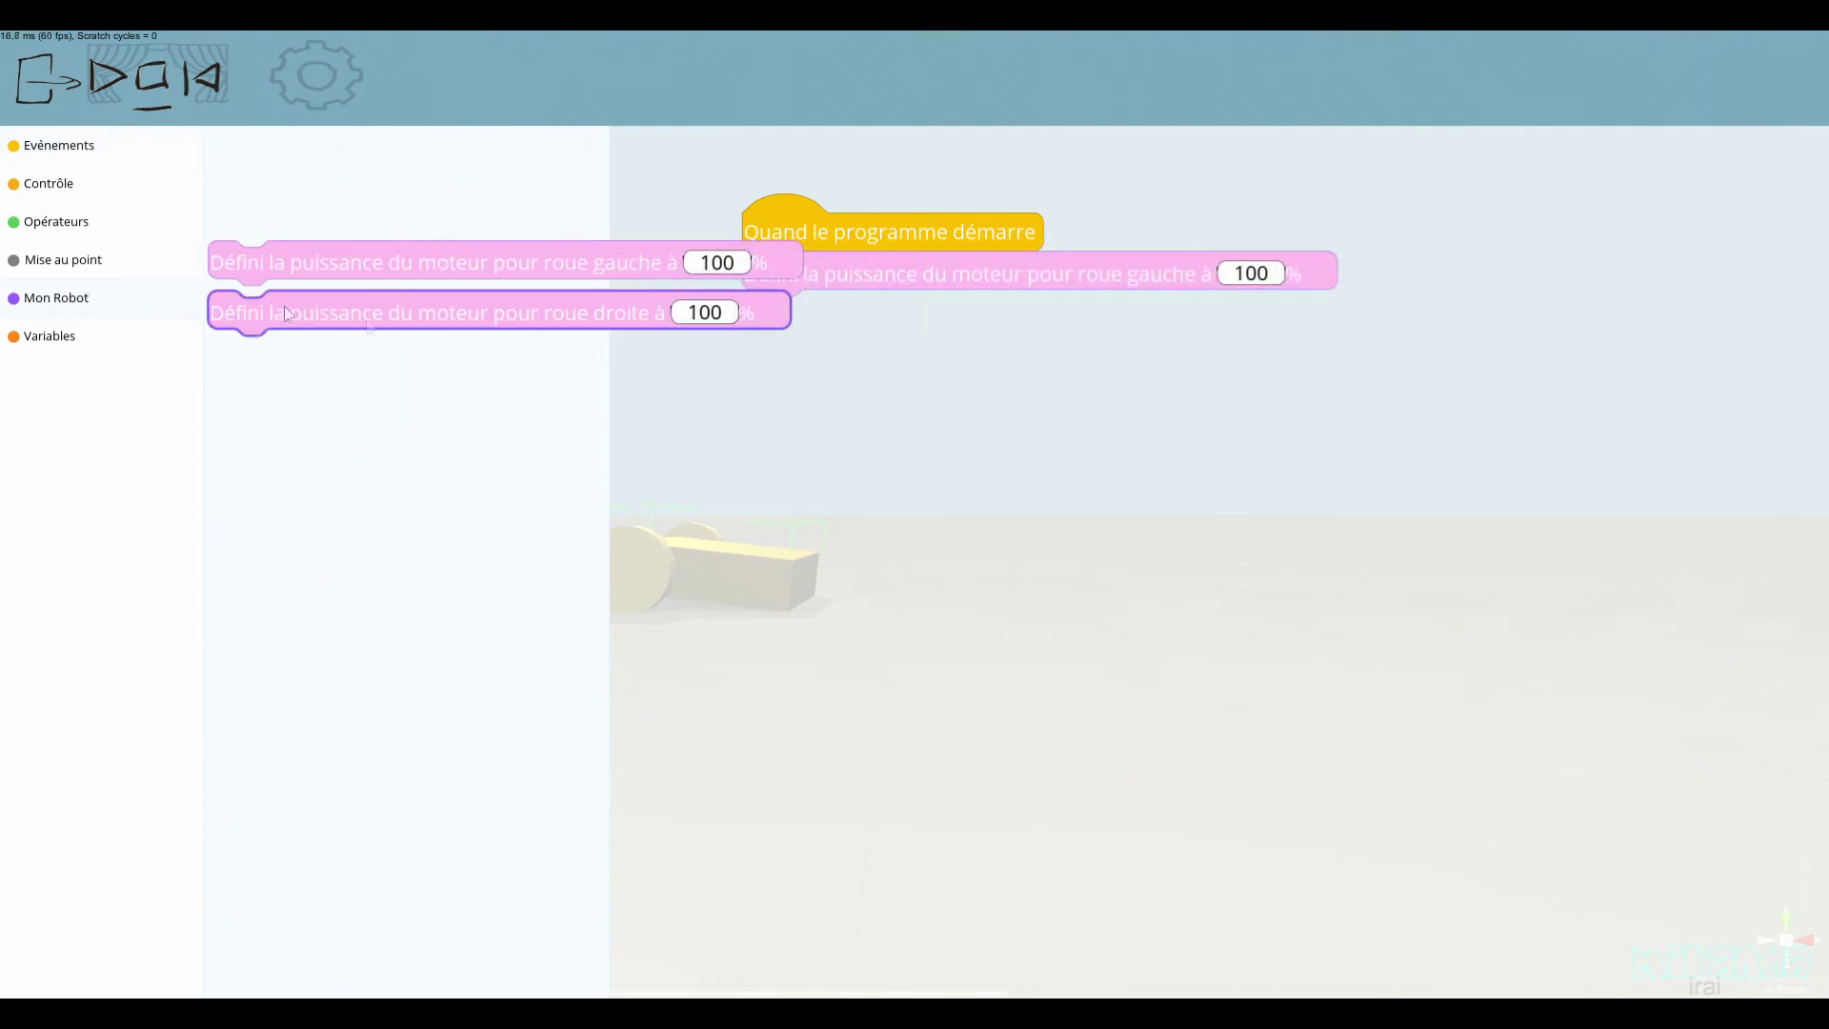
pyautogui.moveTo(284, 306); pyautogui.dragTo(833, 333)
# - Set the motor power in the roue droite block to -100 %
pyautogui.click(1239, 312)
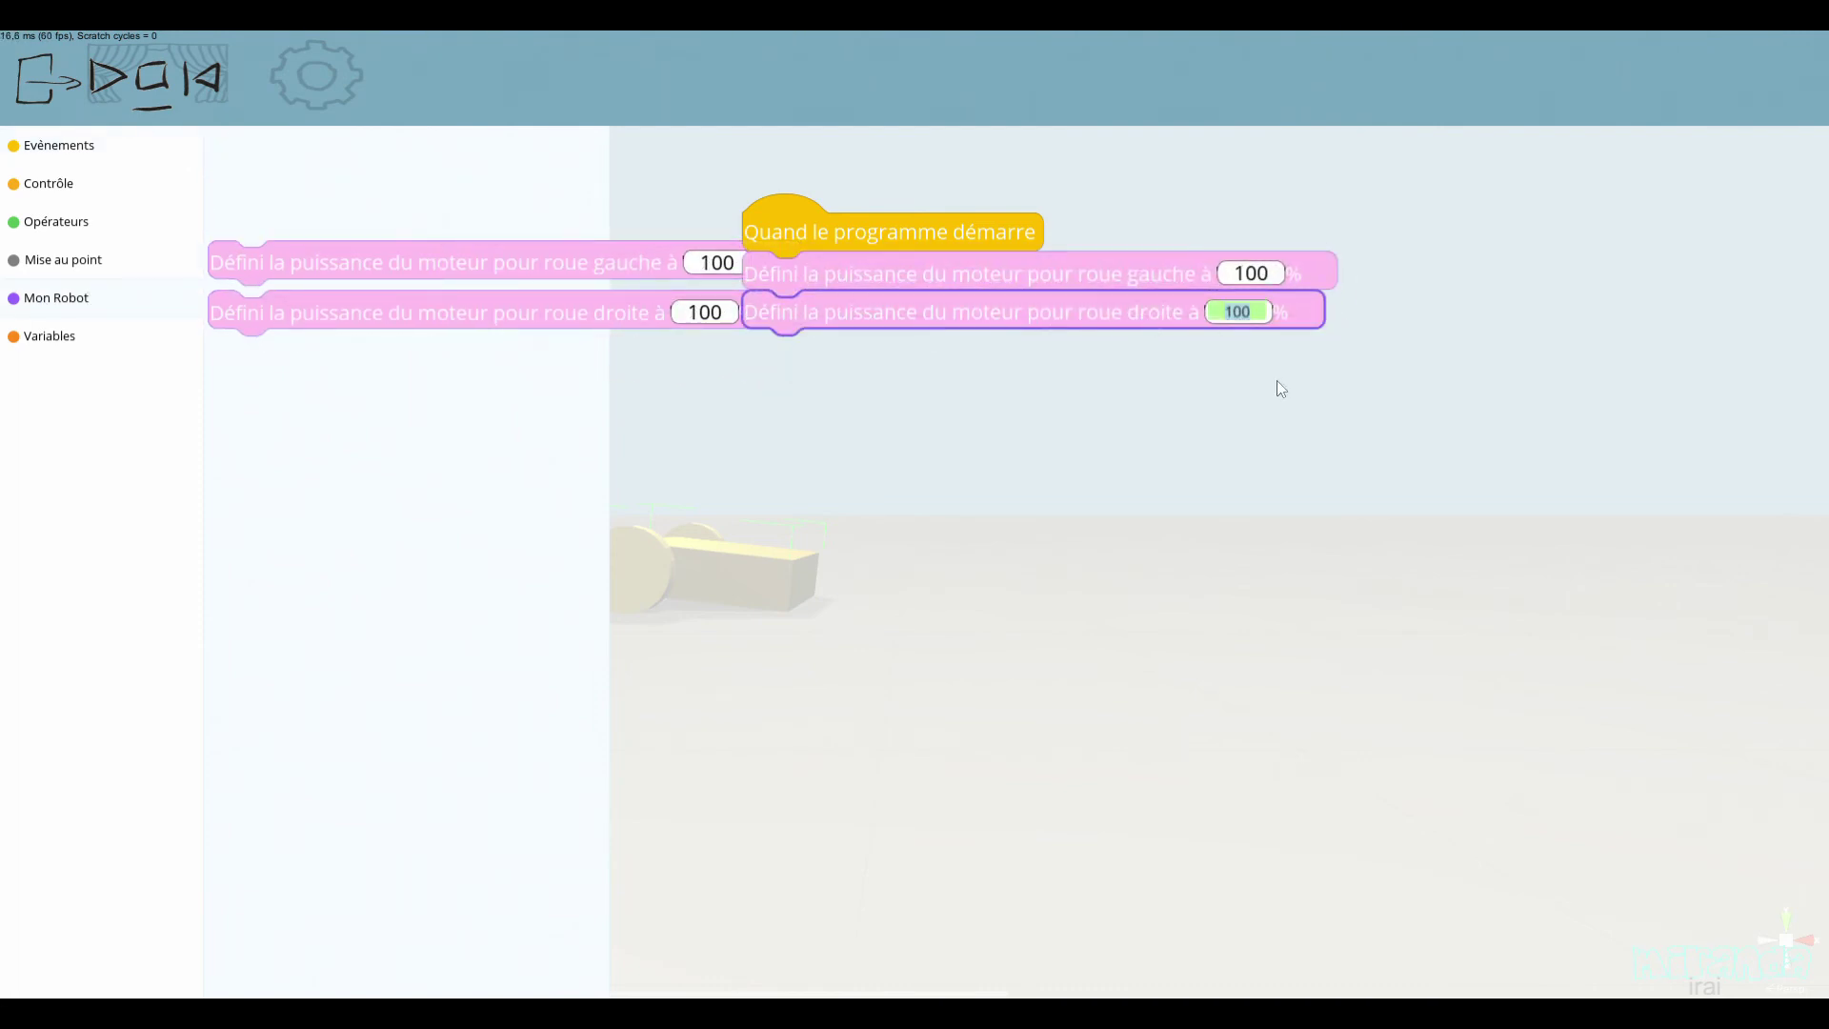
pyautogui.write('-100')
pyautogui.click(252, 300)
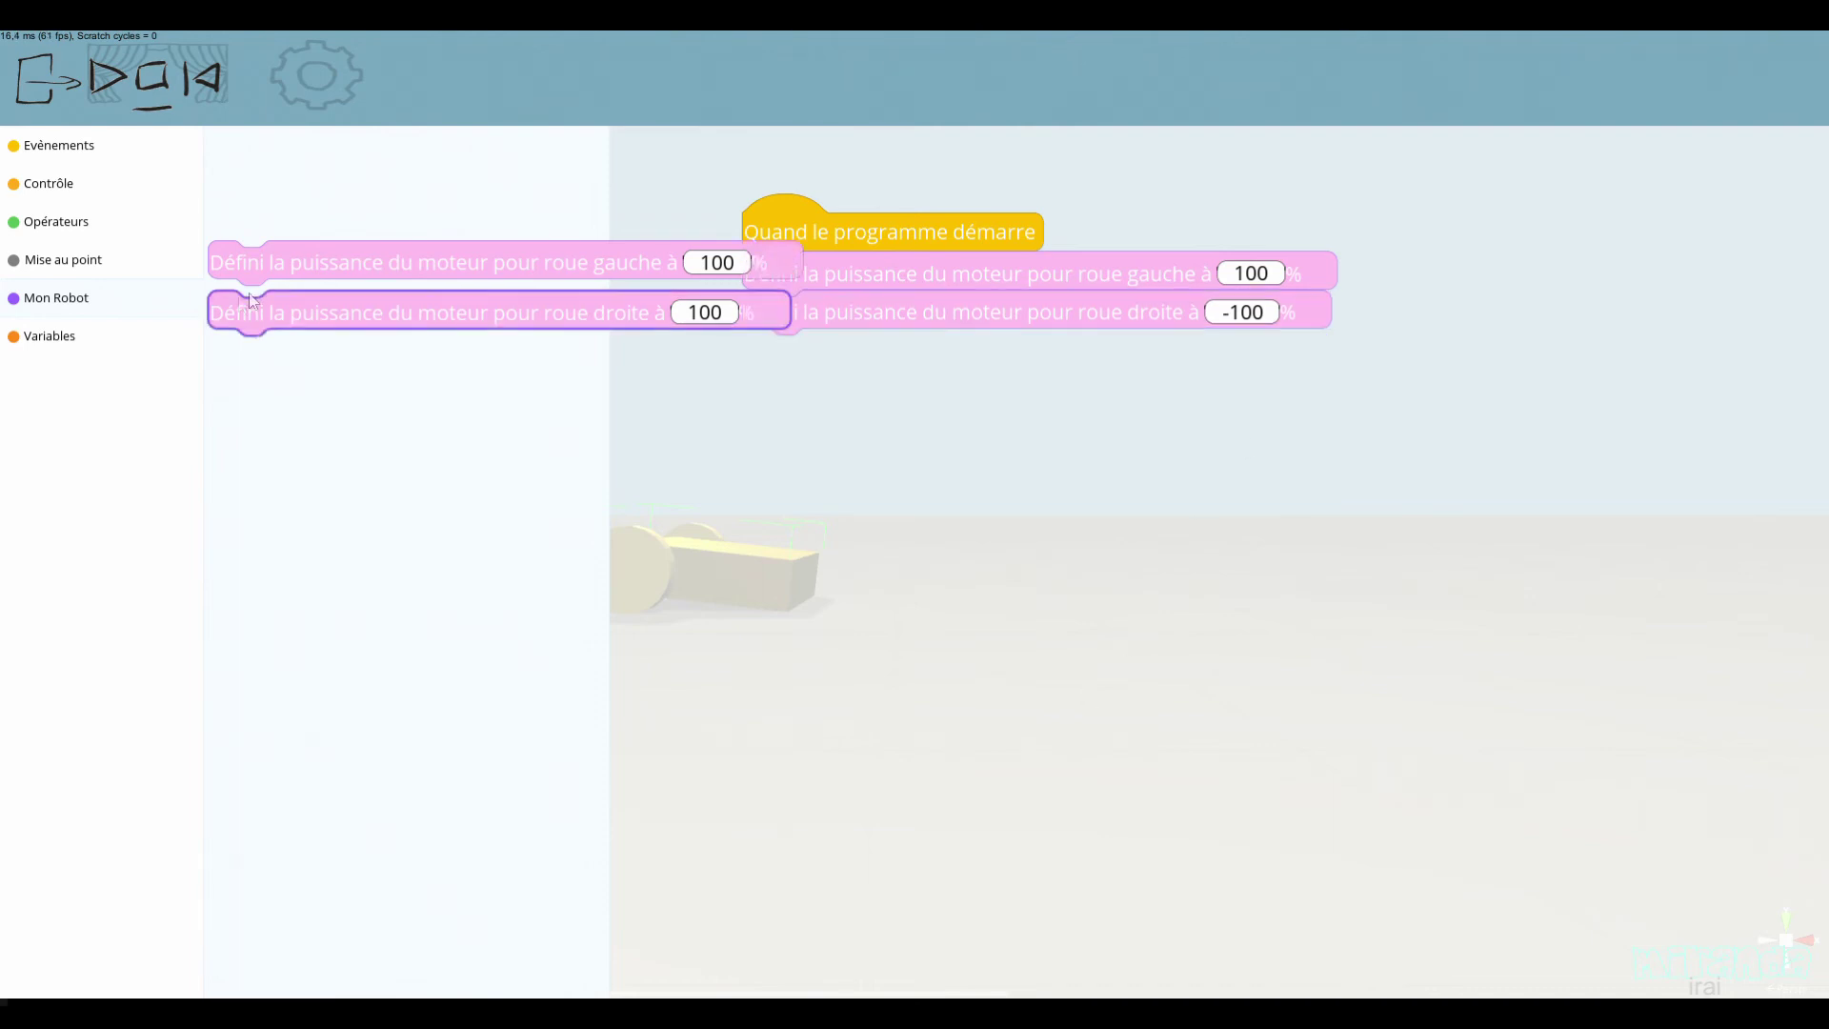
# - Leave the block editor, run the simulation briefly to test the Scratch program, and stop it
pyautogui.click(42, 84)
pyautogui.click(90, 106)
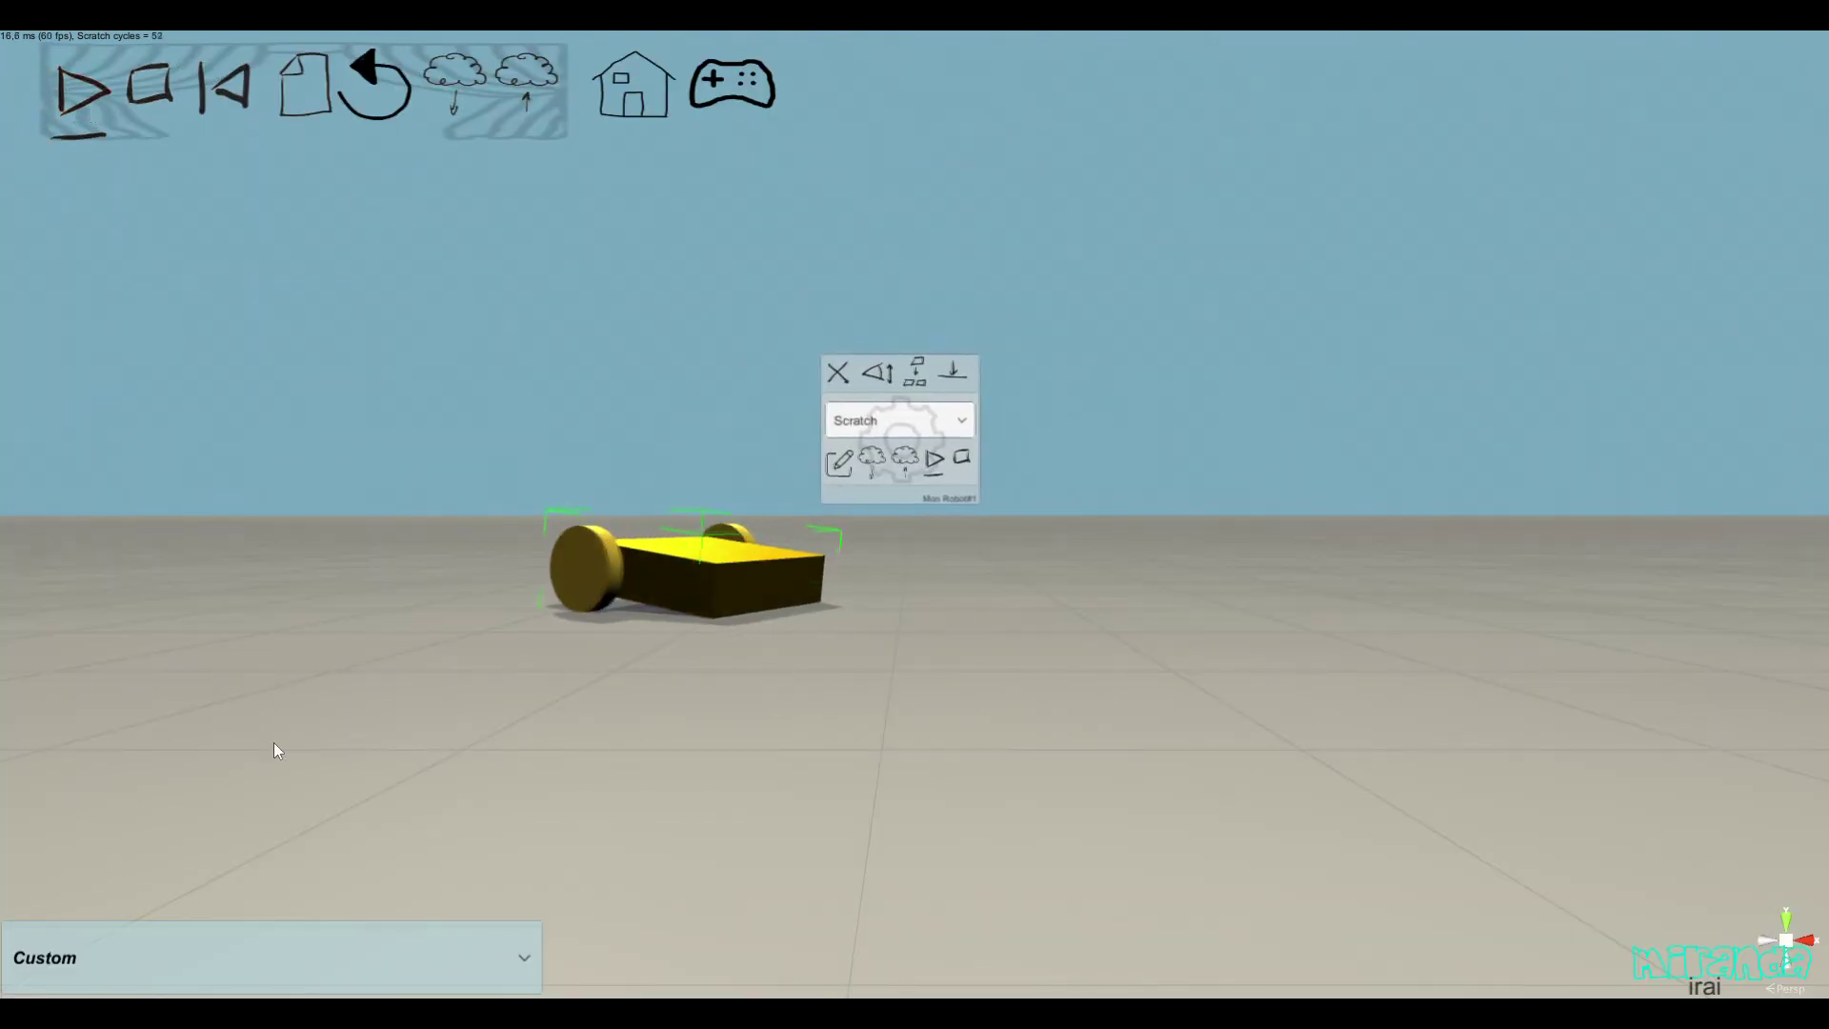
pyautogui.click(149, 87)
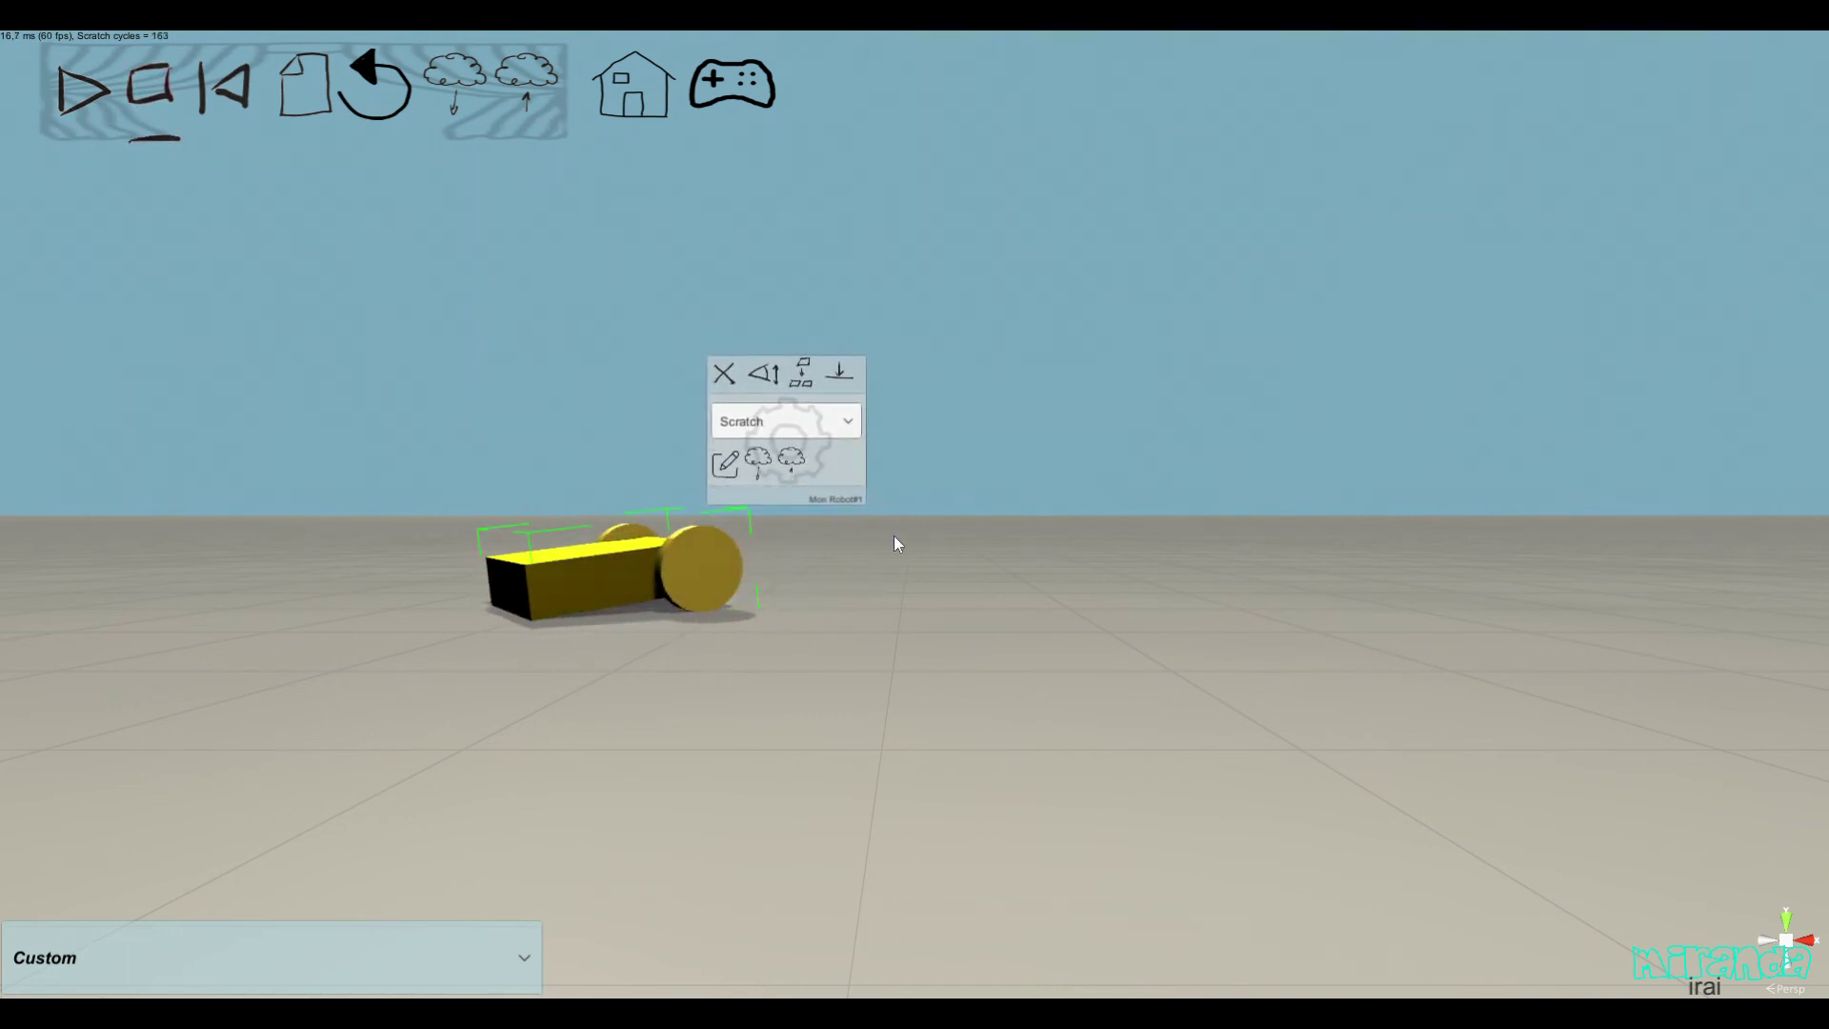
# - Remove the whole block stack from the robot's Scratch program and leave the editor
pyautogui.click(726, 465)
pyautogui.moveTo(773, 225); pyautogui.dragTo(416, 438)
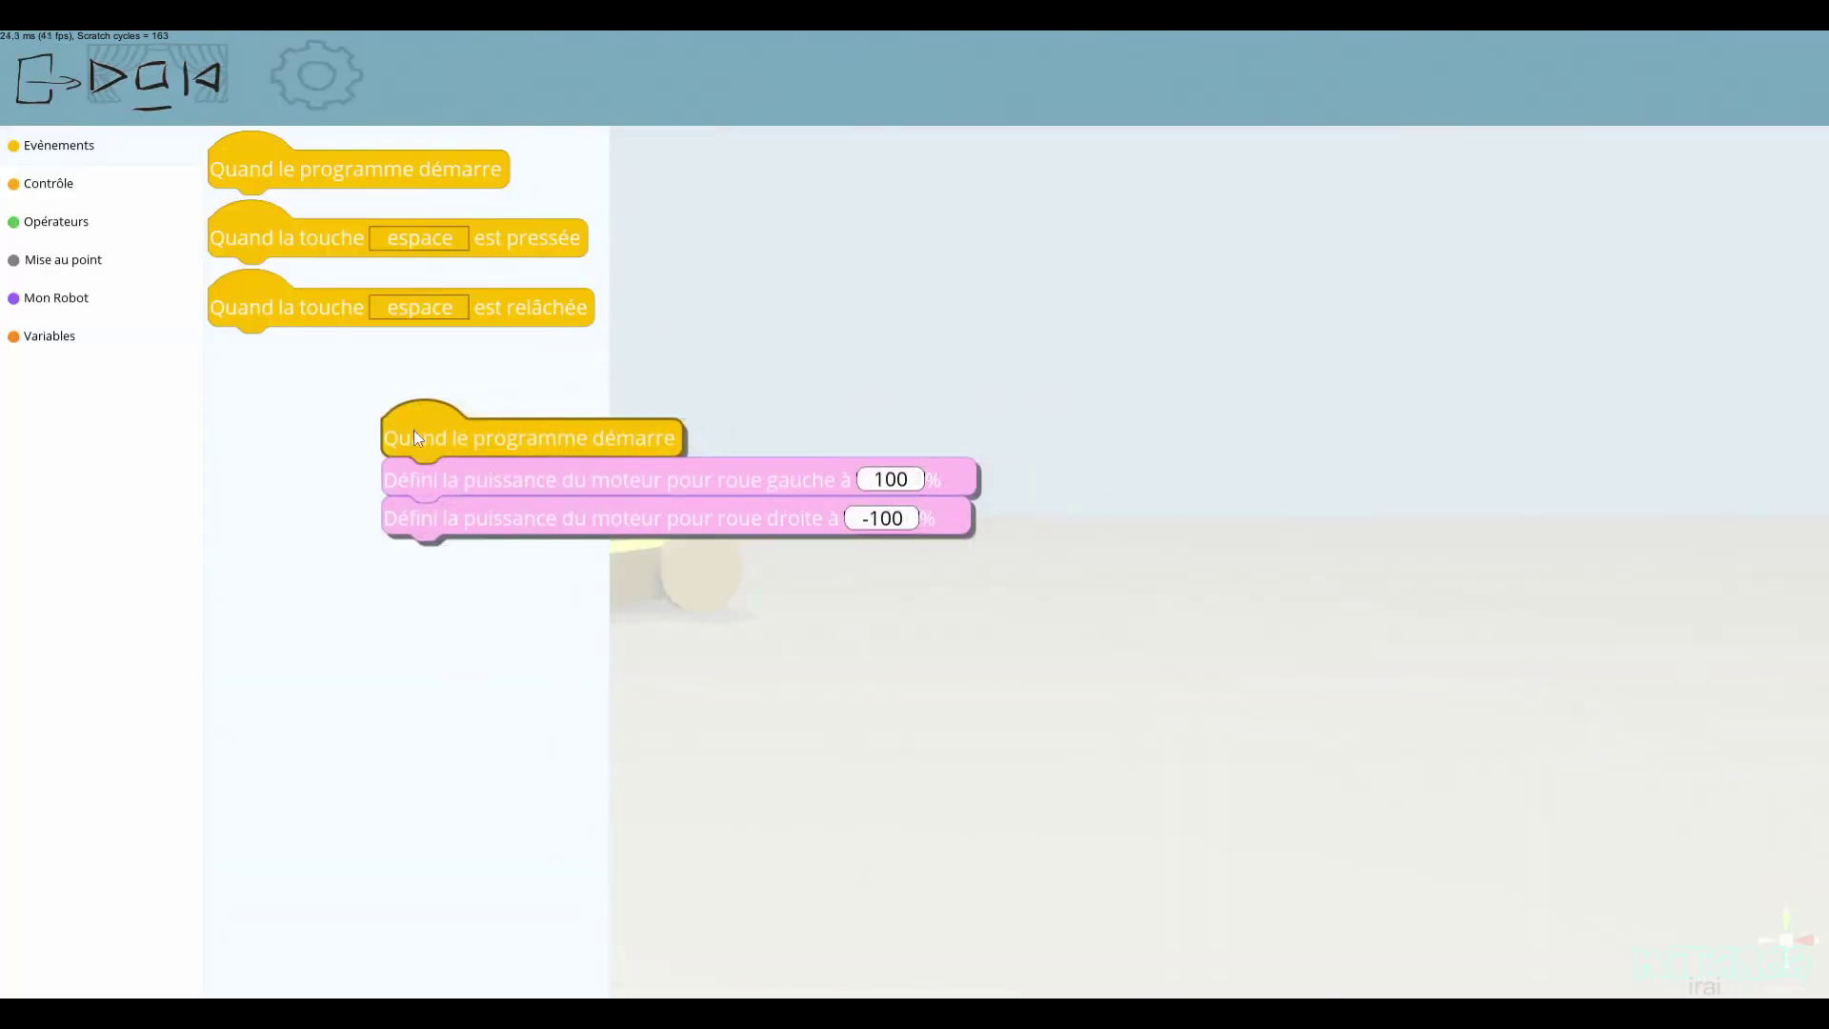
pyautogui.click(31, 81)
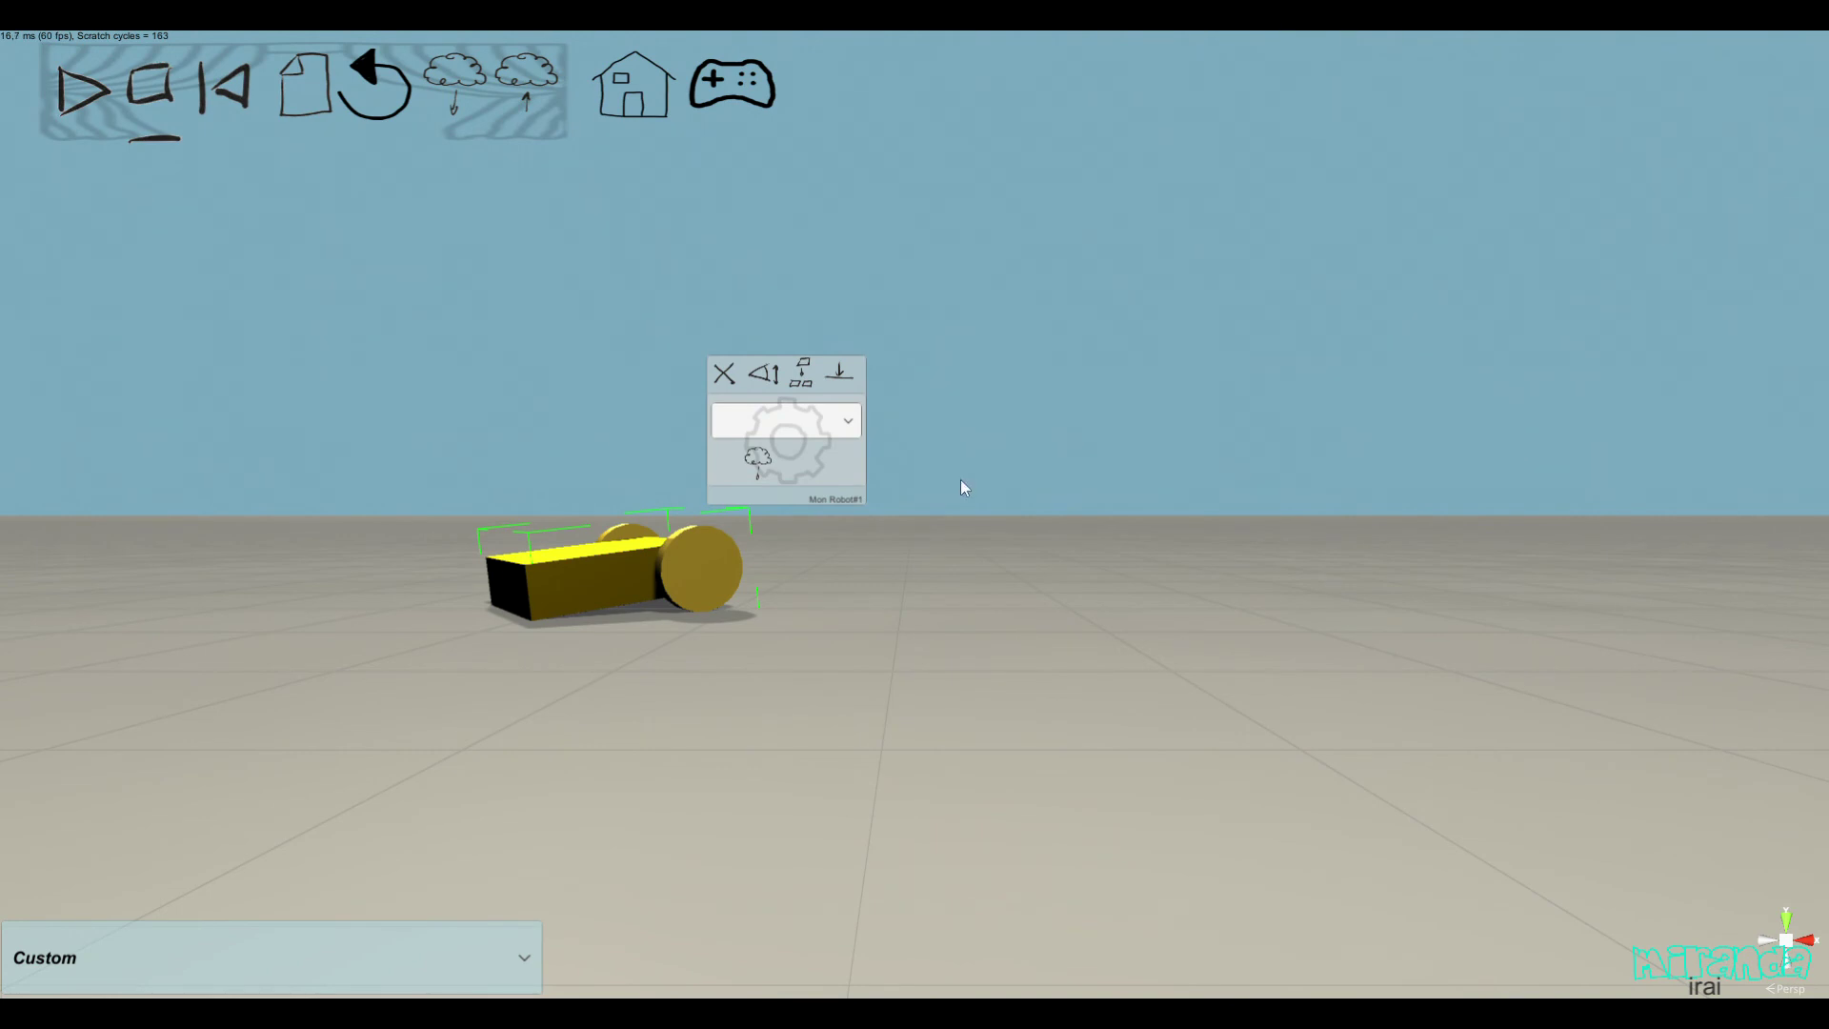
# - Choose Python as the robot's programming language and open its script for editing
pyautogui.click(848, 421)
pyautogui.click(748, 489)
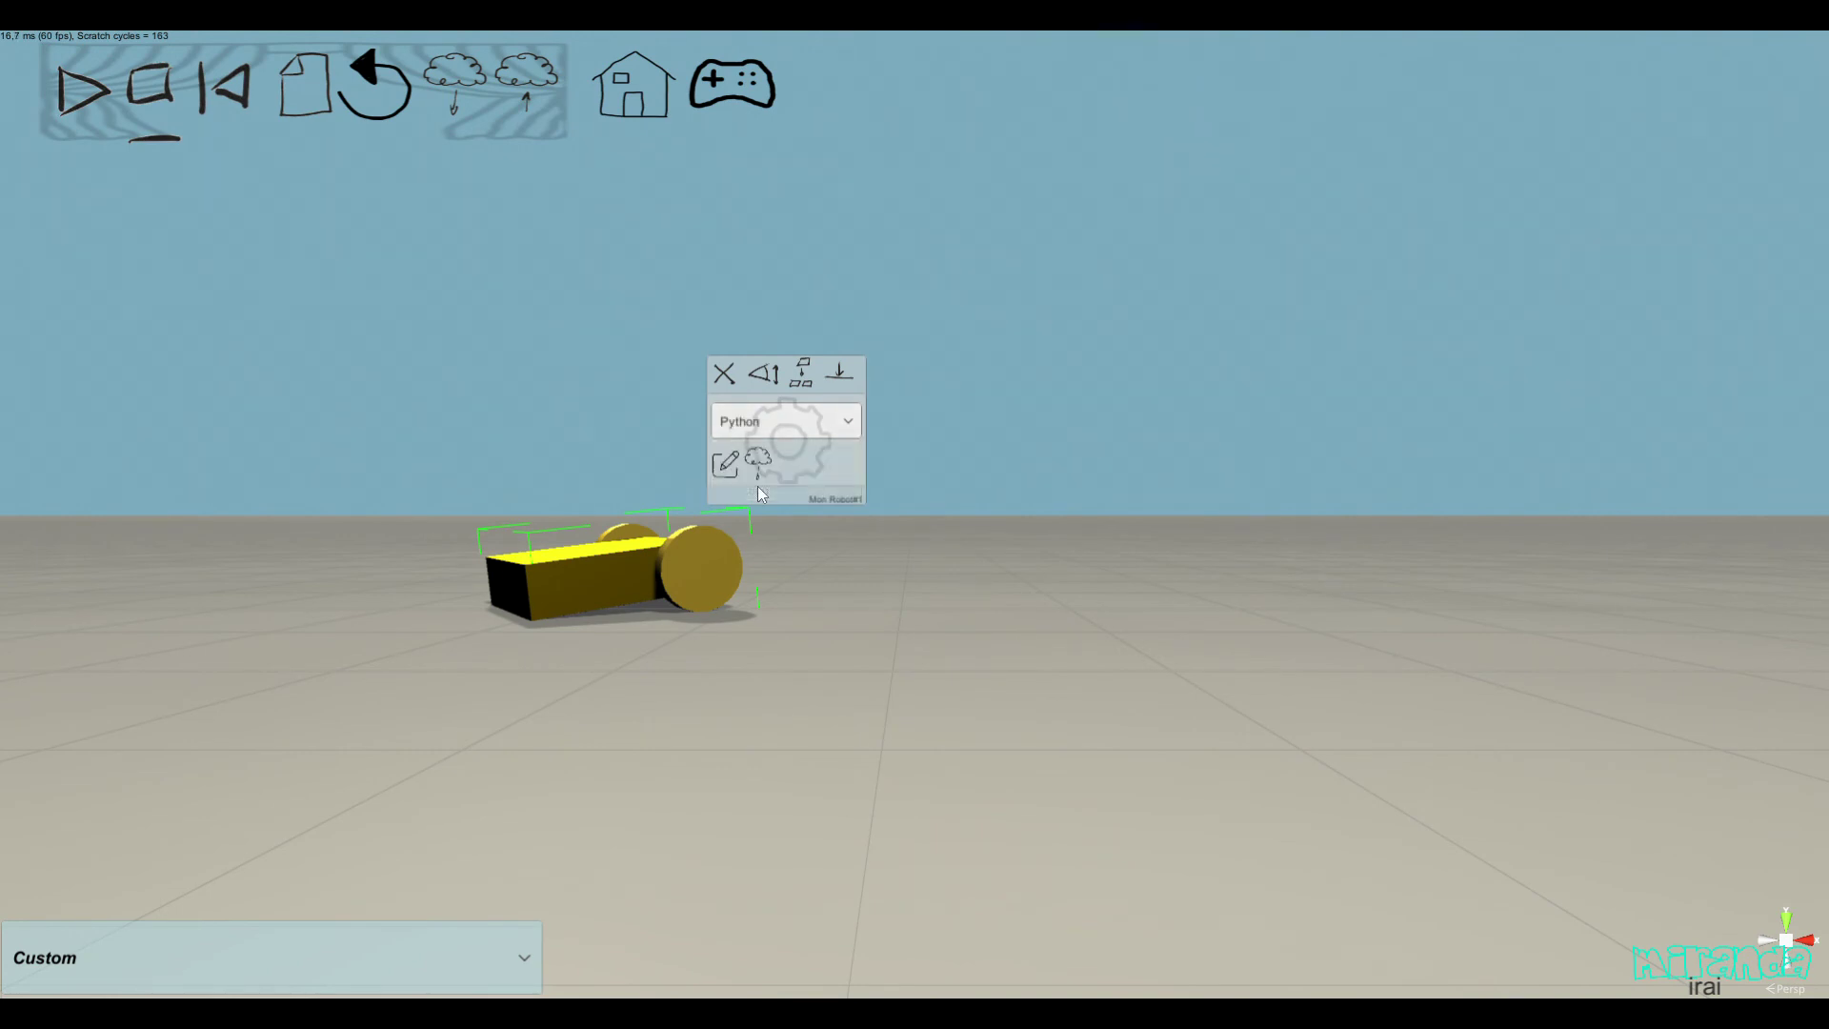
pyautogui.click(722, 459)
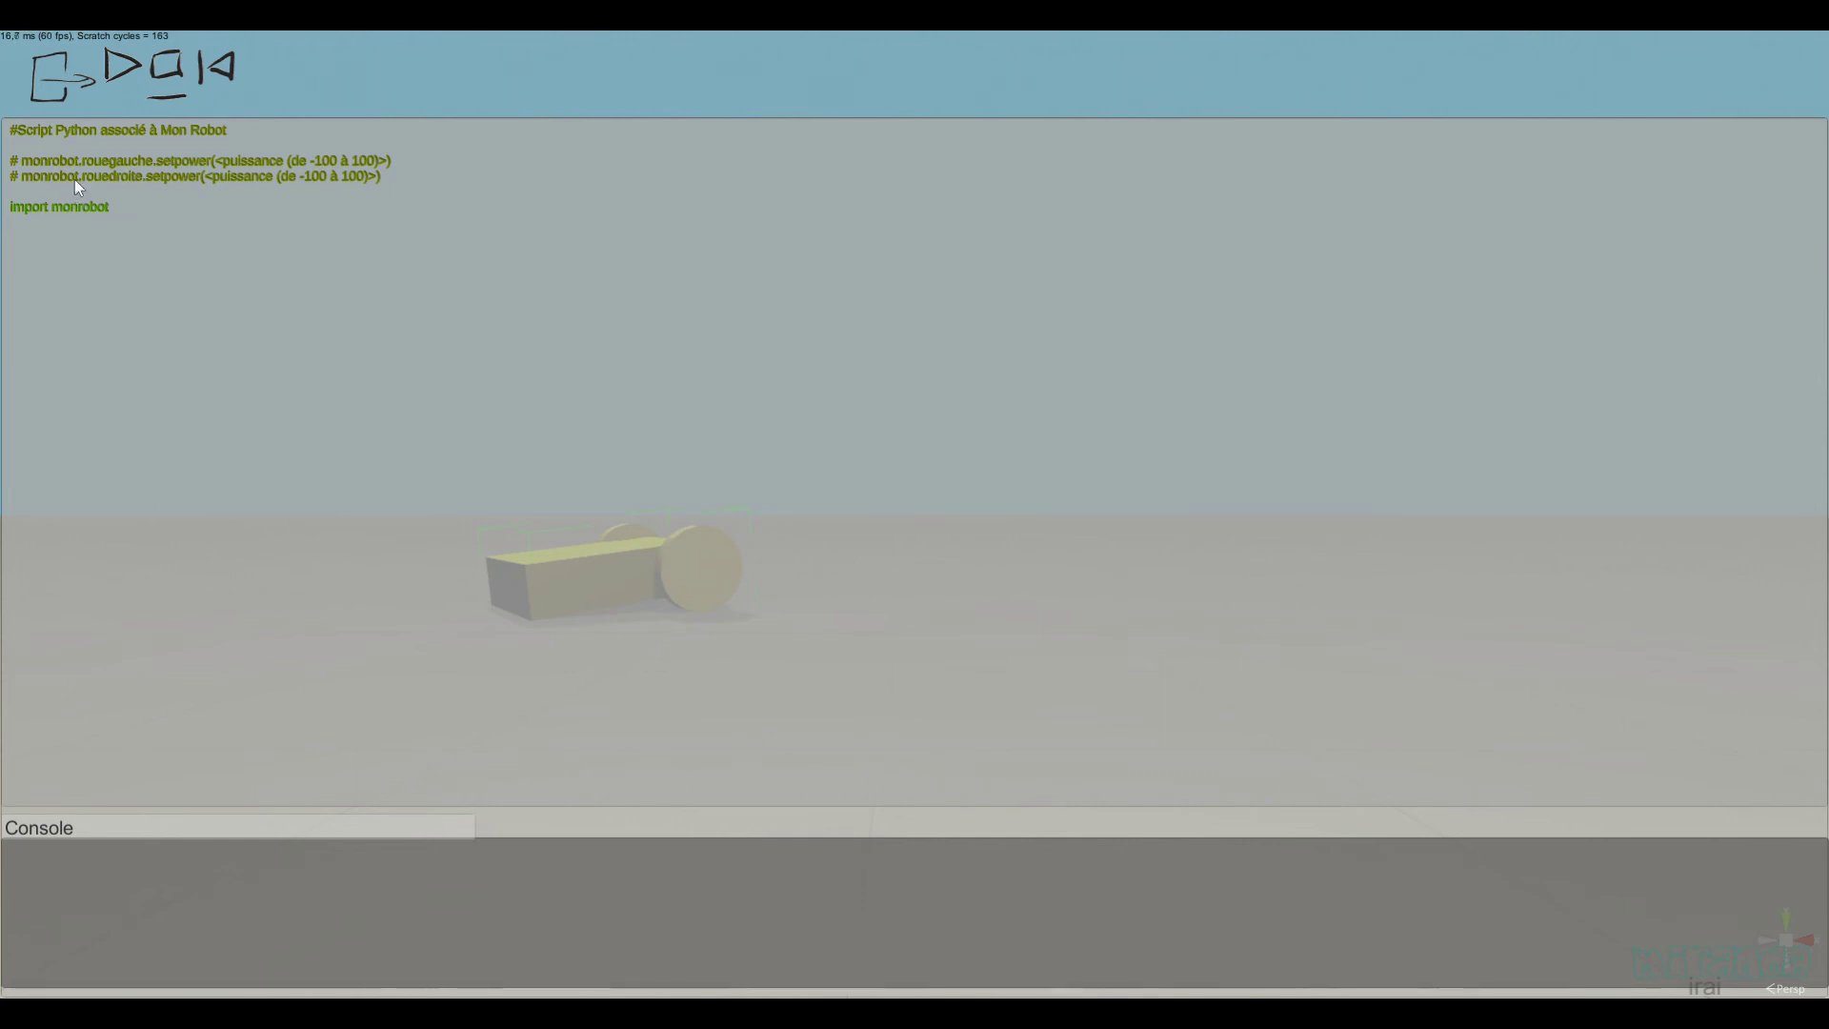
# - Add monrobot.rouegauche.setpower(100) and monrobot.rouedroite.setpower(100) below the import line, and leave the script editor
pyautogui.click(81, 266)
pyautogui.write('m')
pyautogui.press('Return')
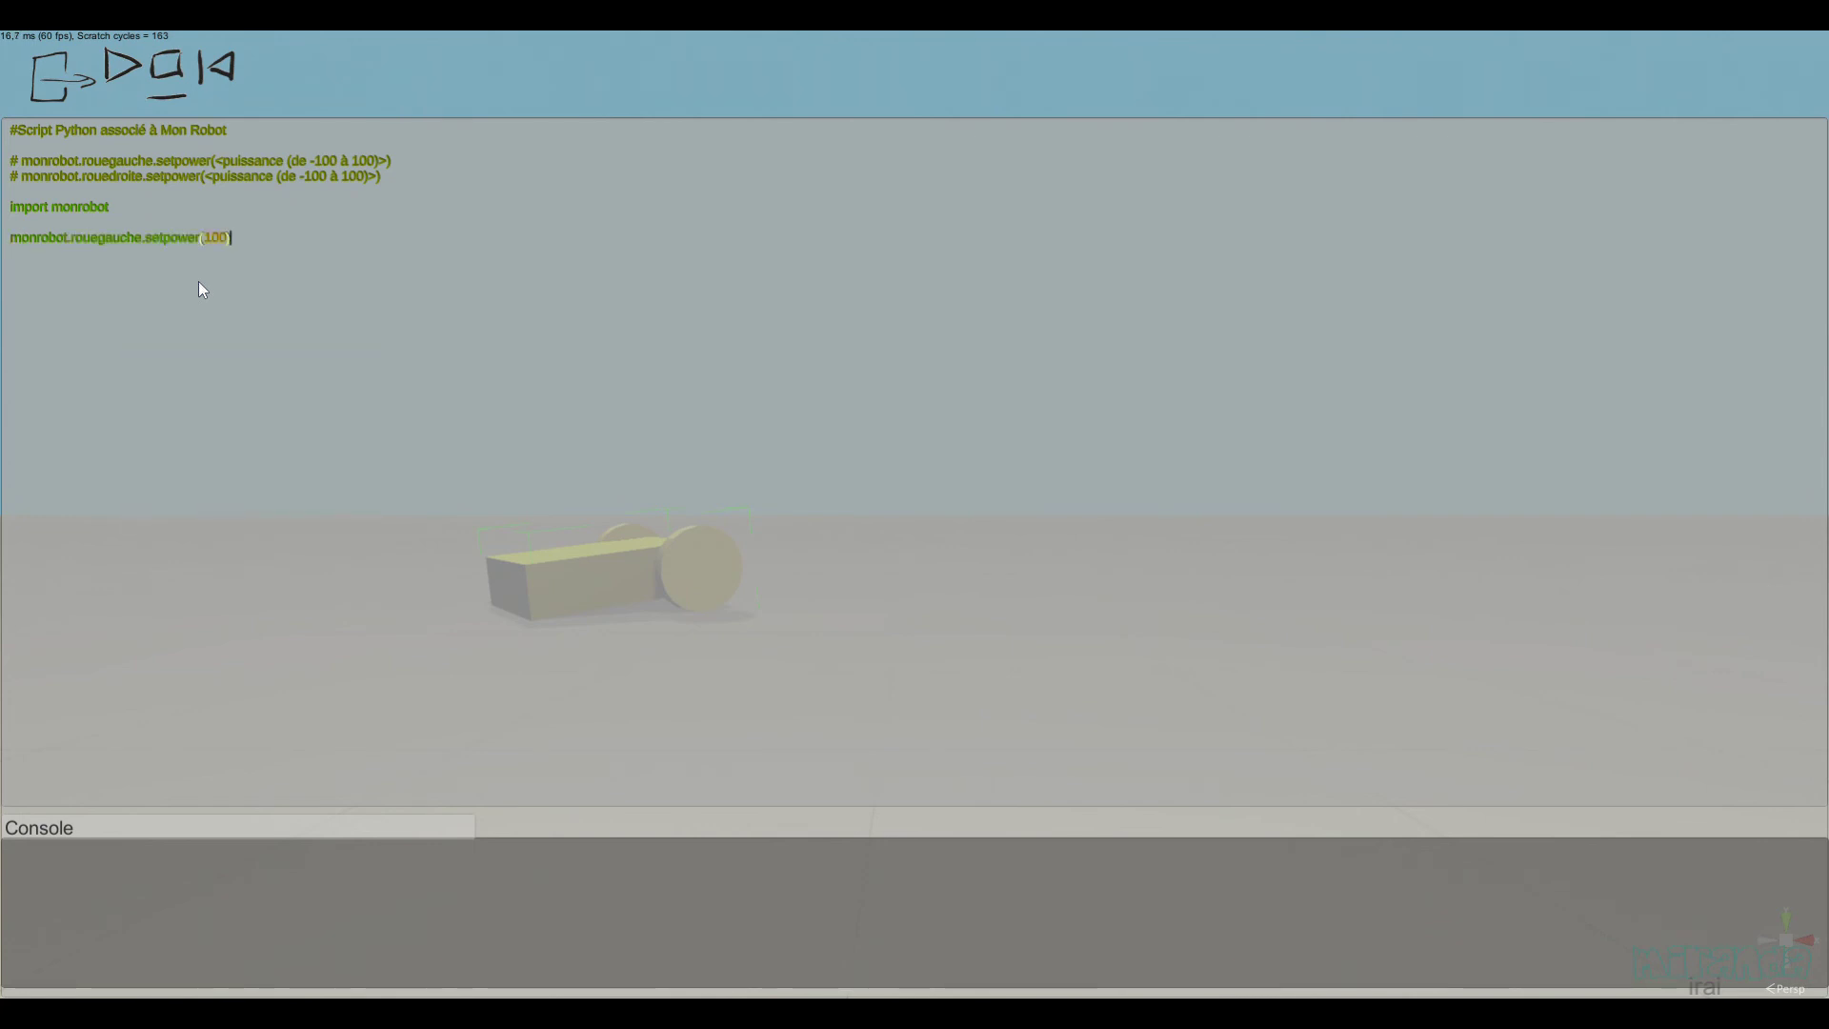
pyautogui.press('Return')
pyautogui.write('m')
pyautogui.press('Down')
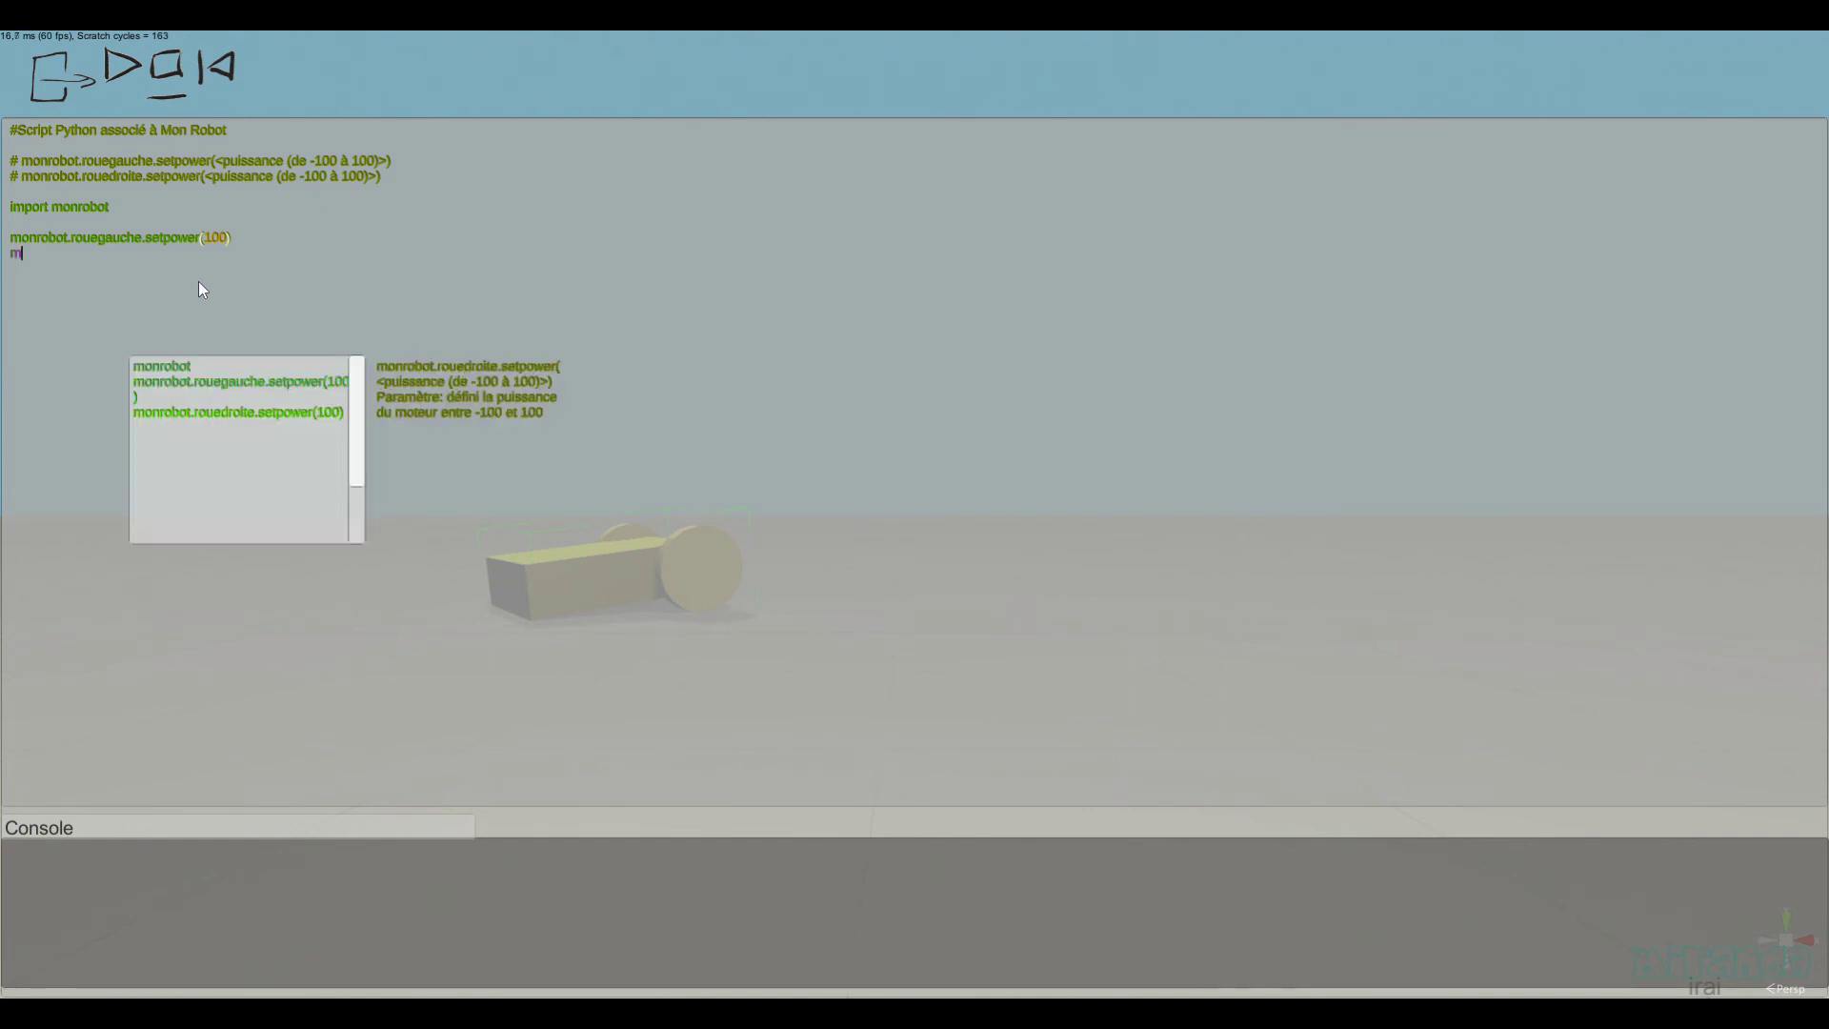
pyautogui.press('Return')
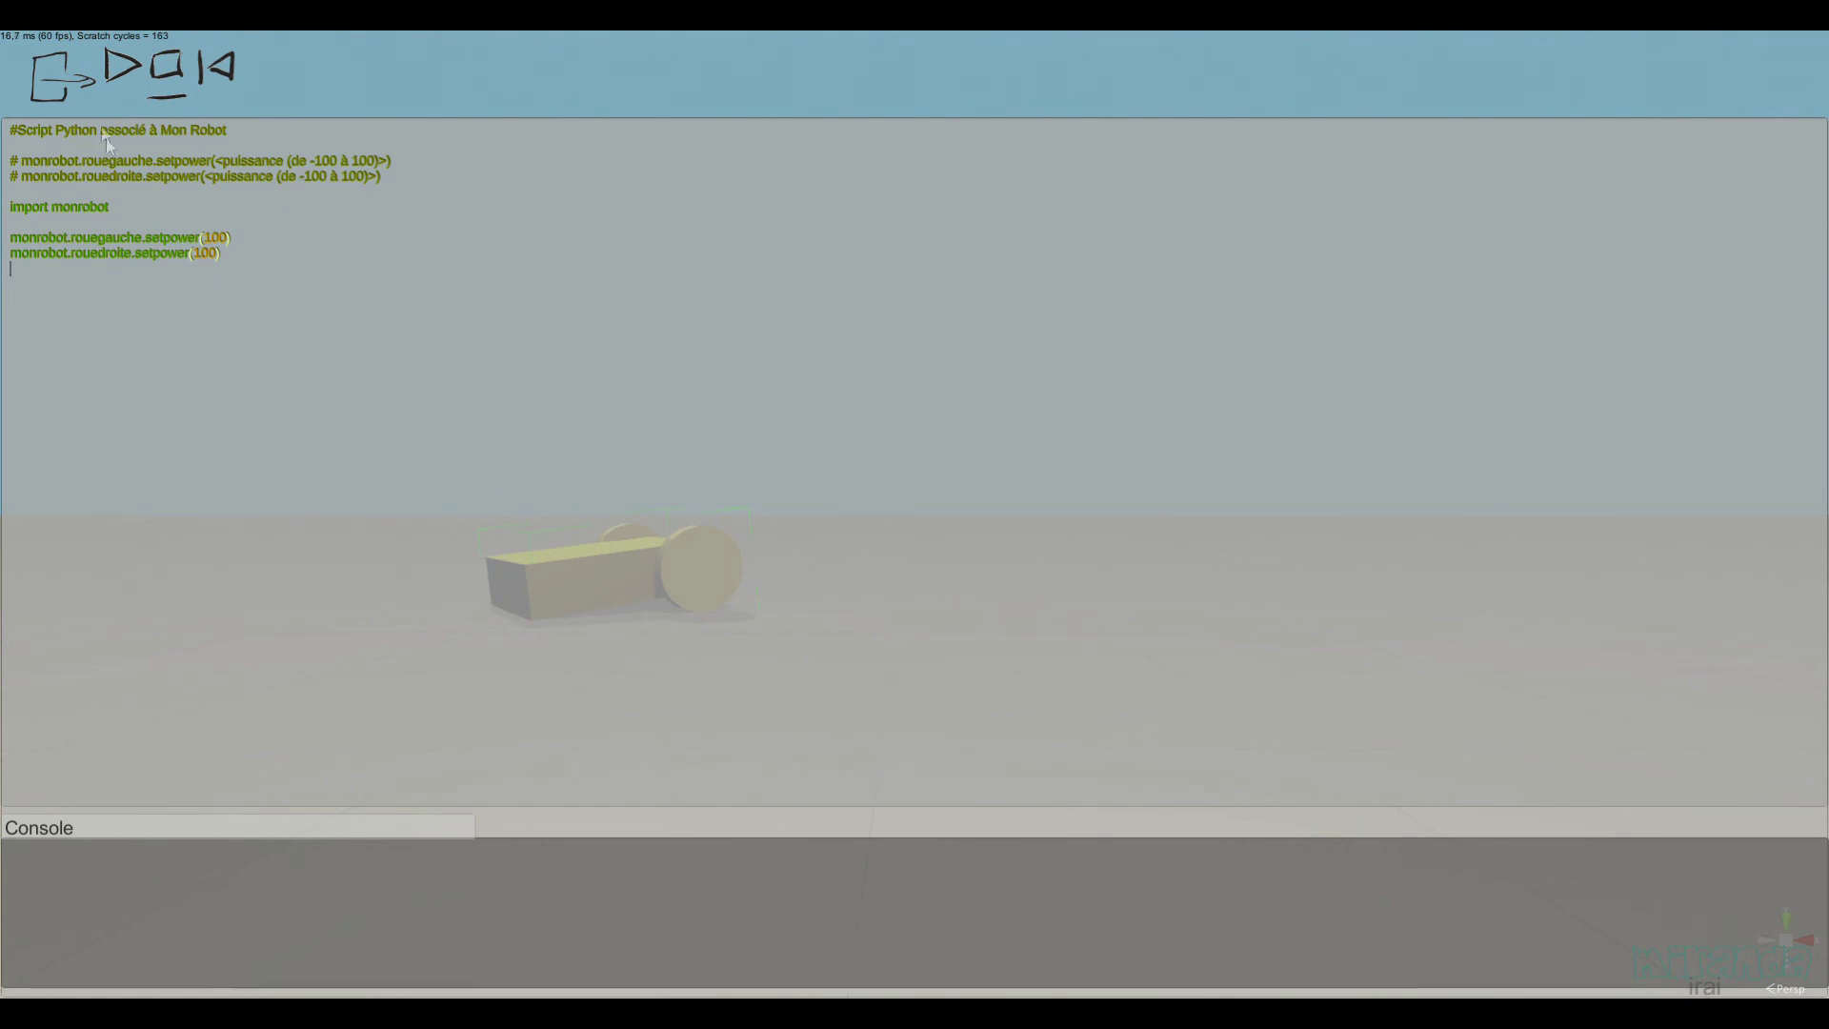
pyautogui.click(55, 84)
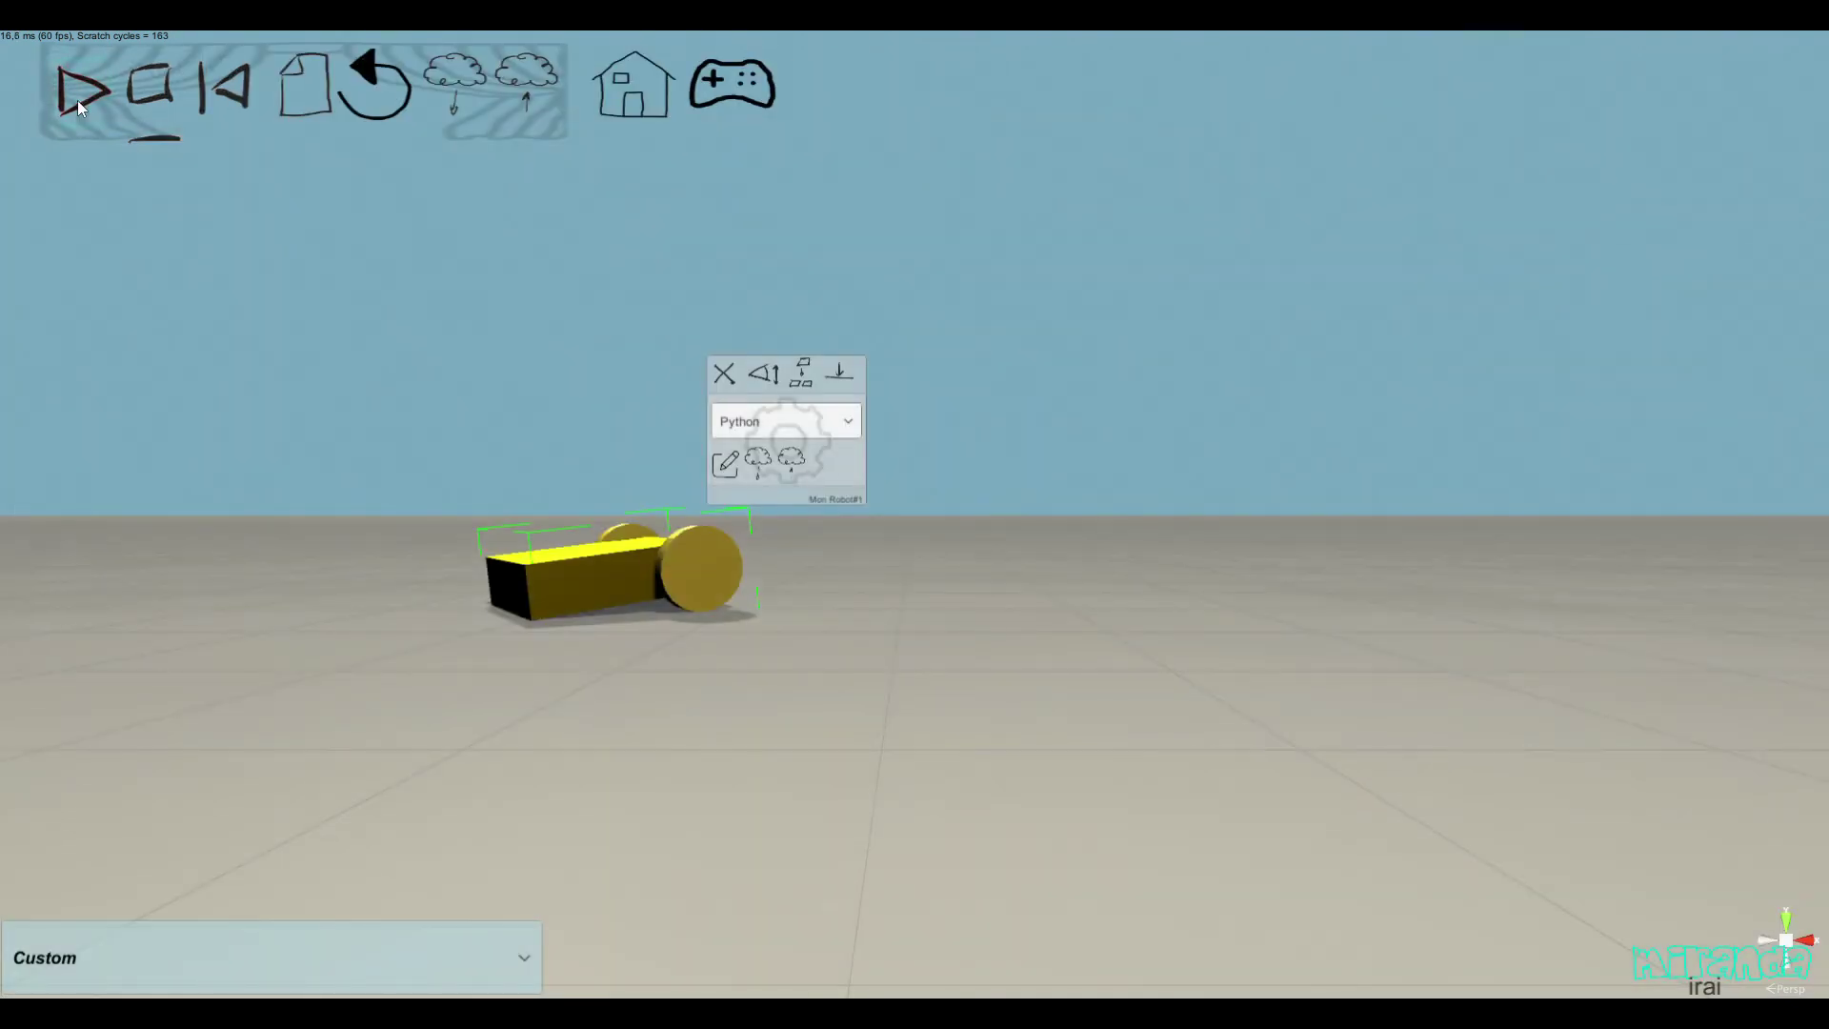
# - Run the simulation to test the robot's Python program, and stop it
pyautogui.click(77, 100)
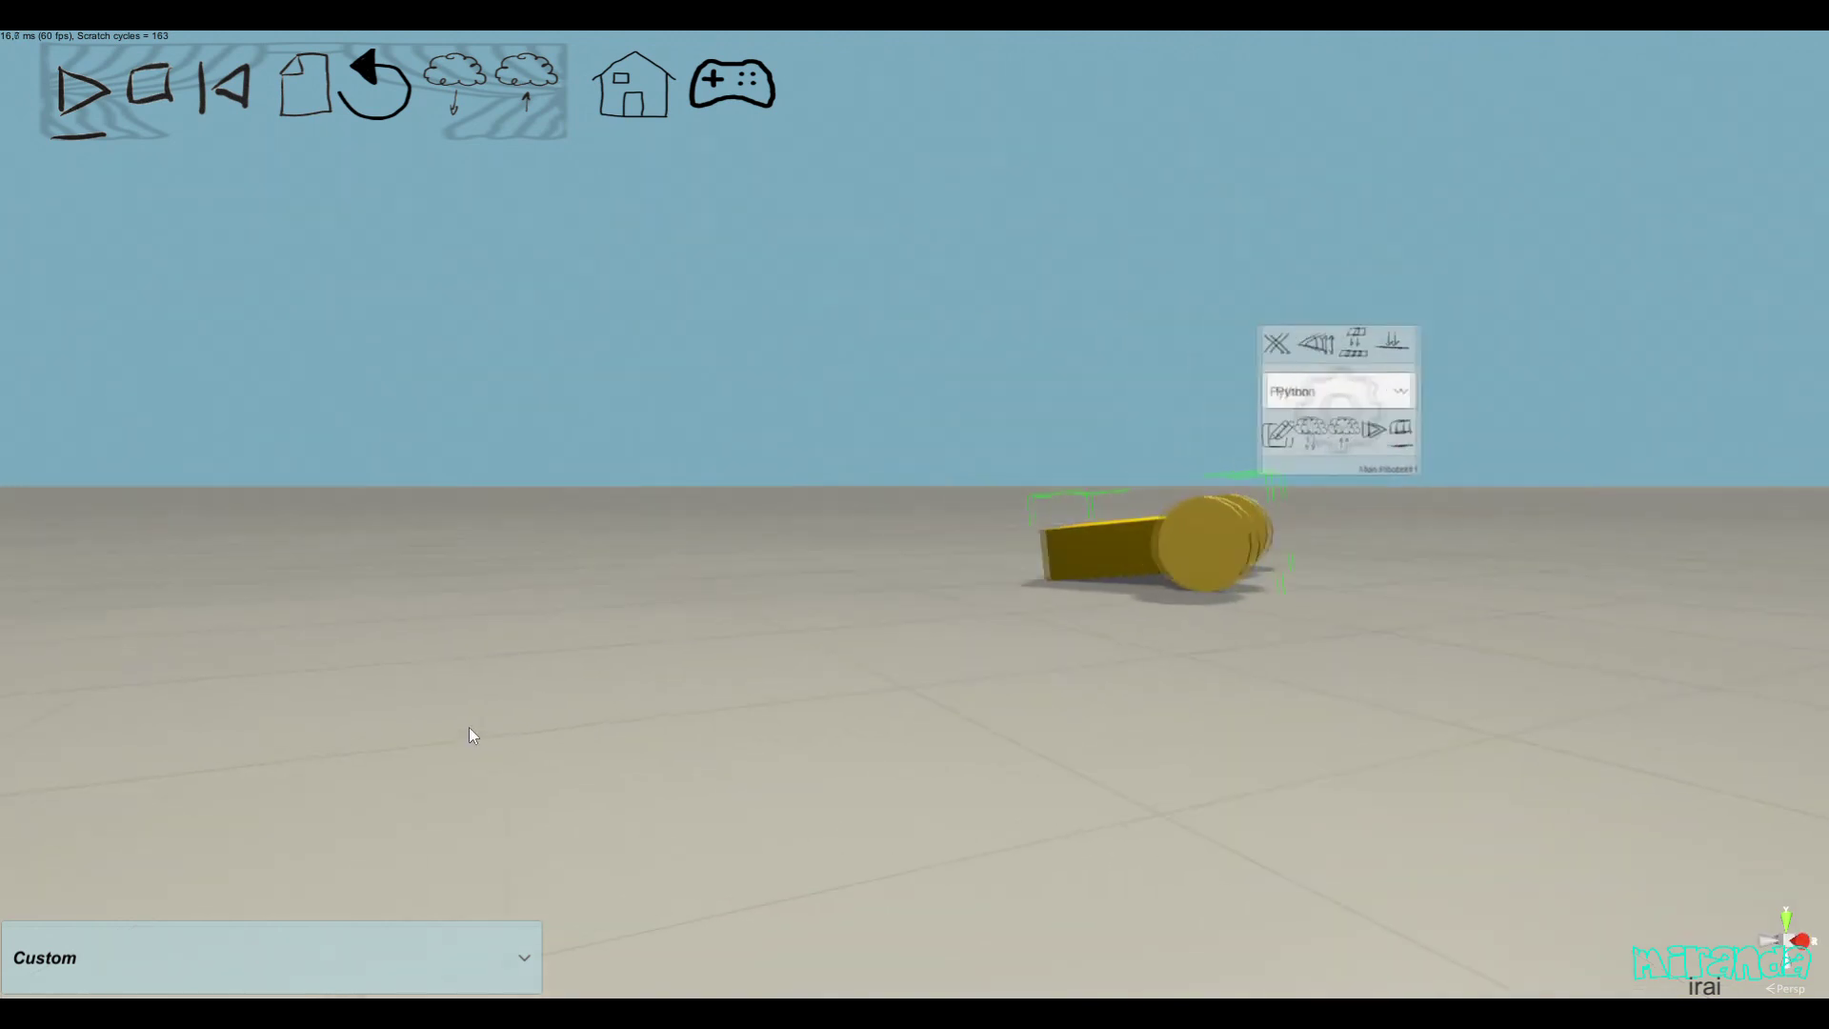
pyautogui.click(143, 89)
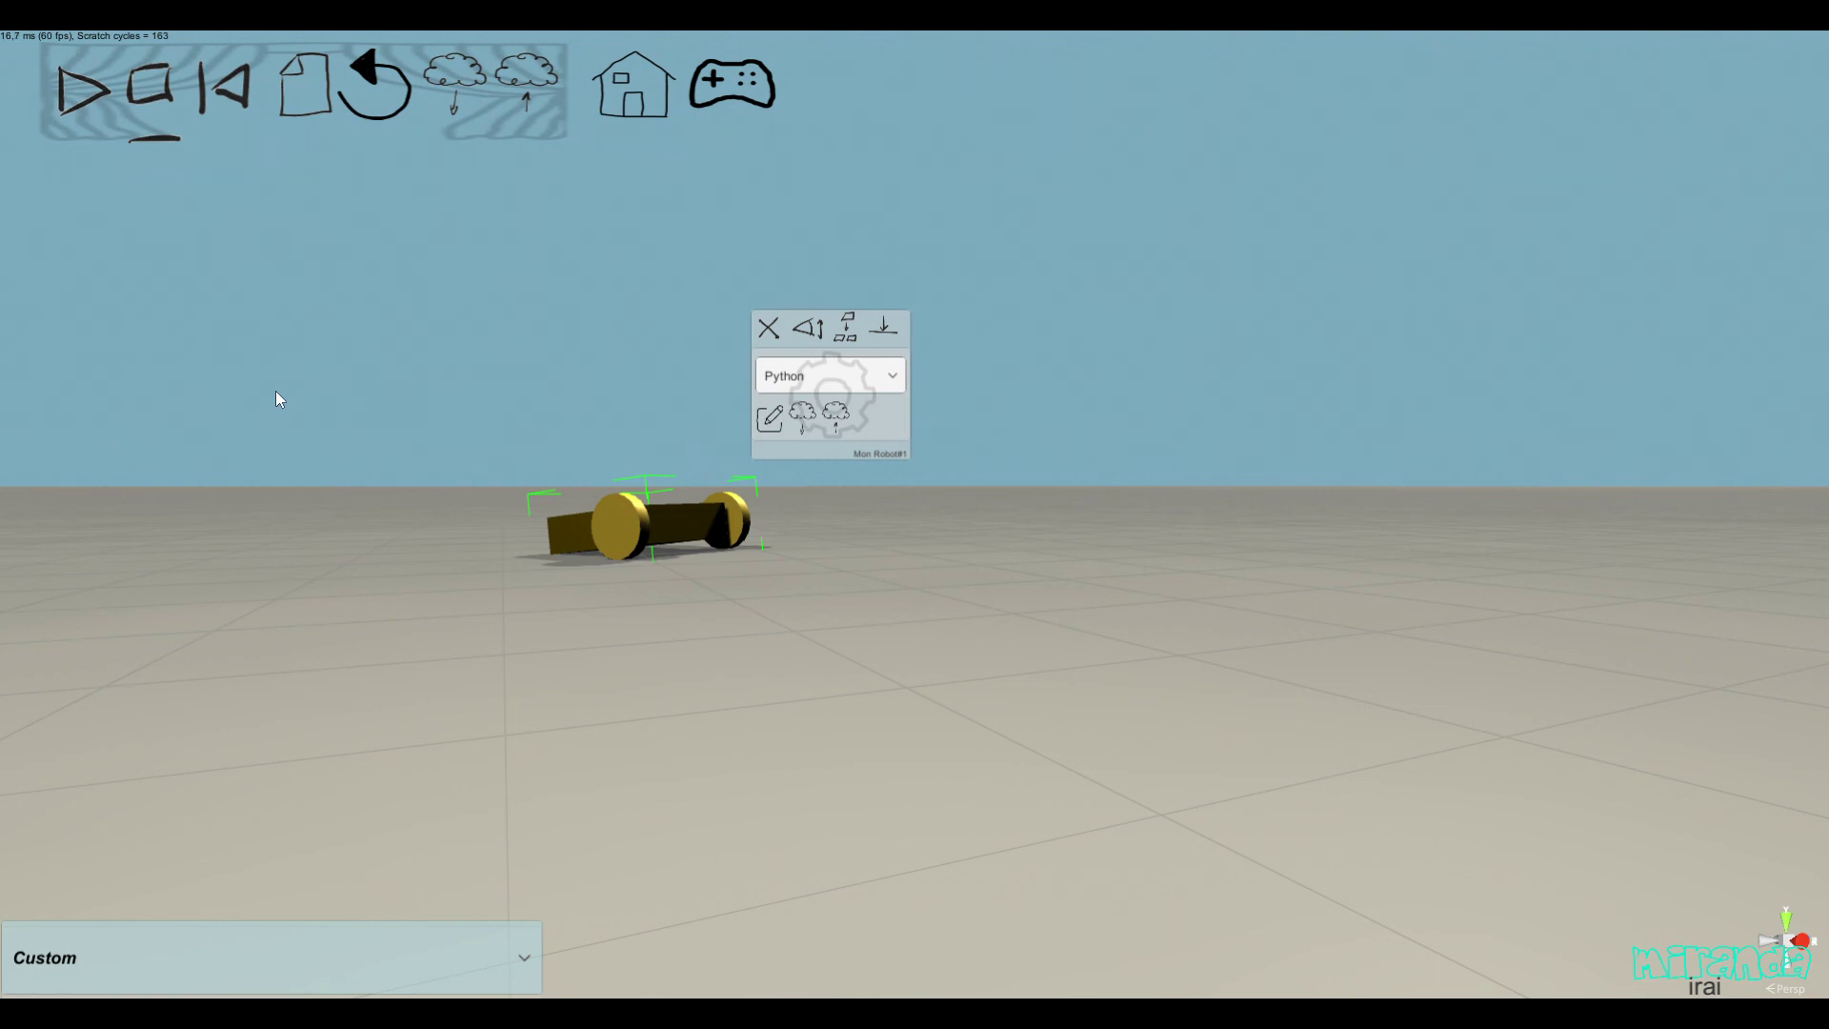
# - Open the object library and switch its category from Custom to Edison
pyautogui.click(435, 962)
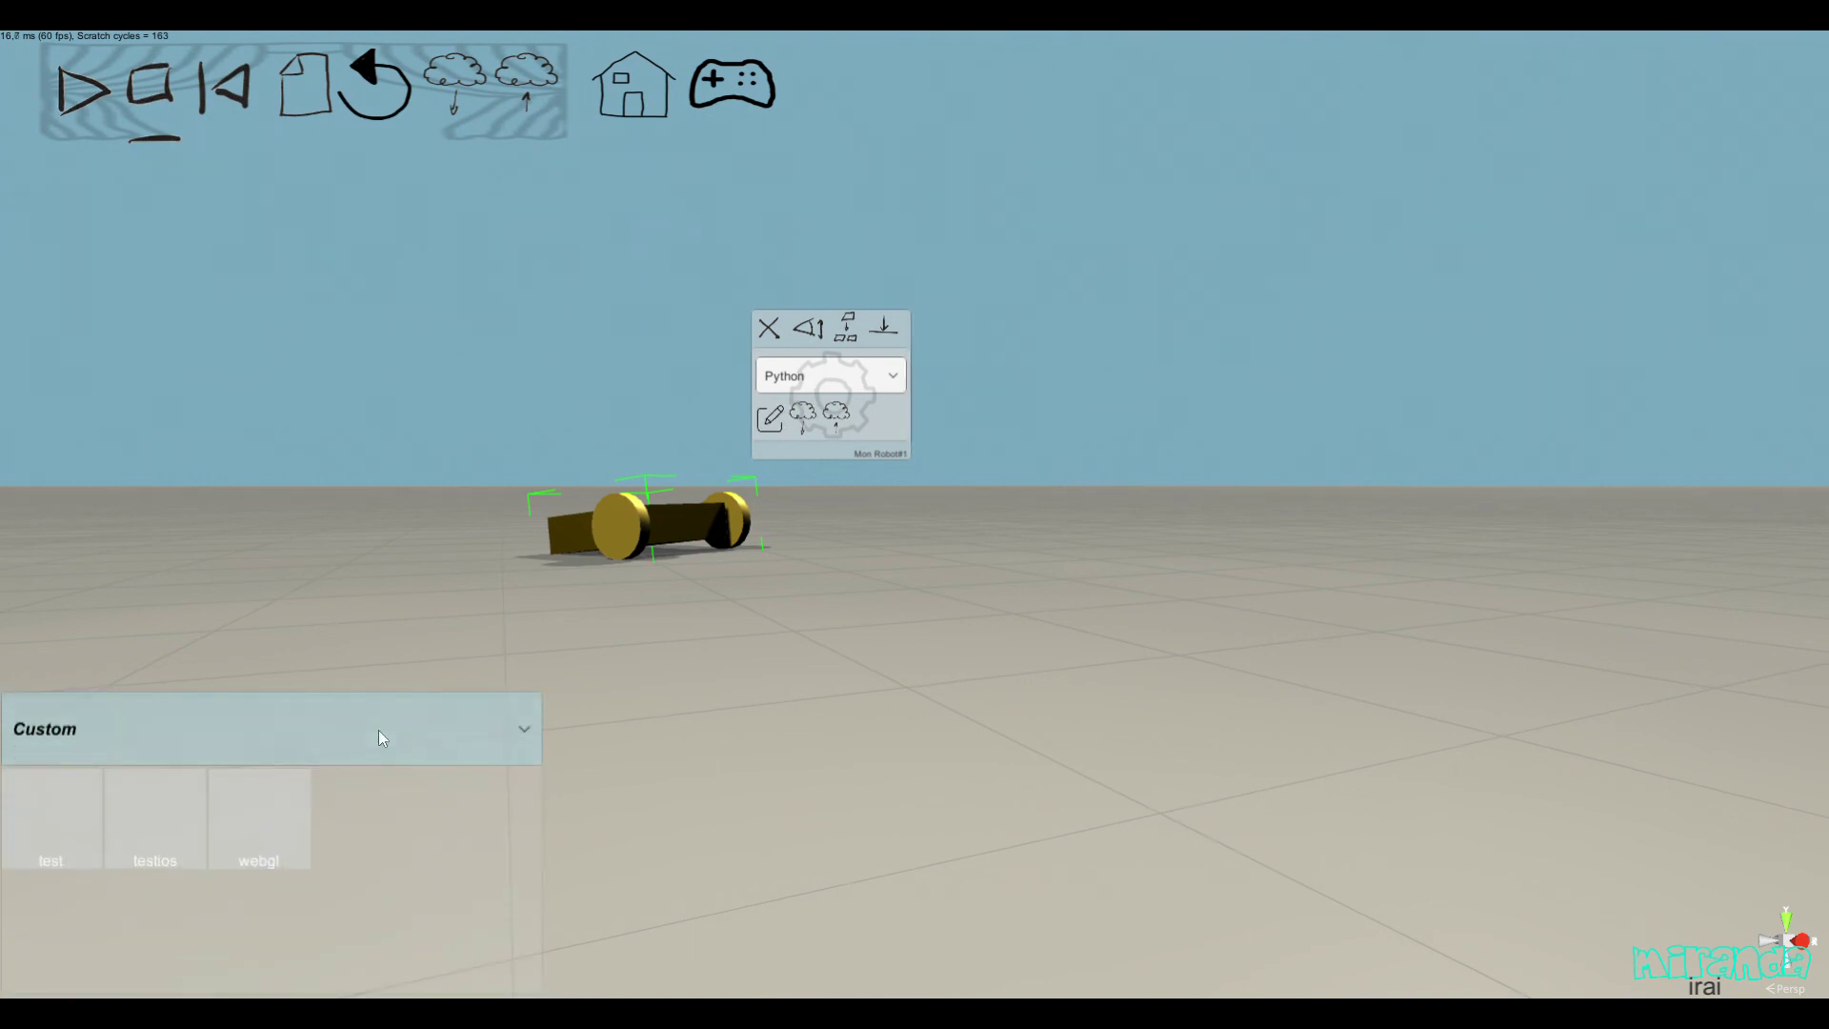
pyautogui.click(36, 737)
pyautogui.scroll(-2, 45, 871)
pyautogui.scroll(-1, 45, 874)
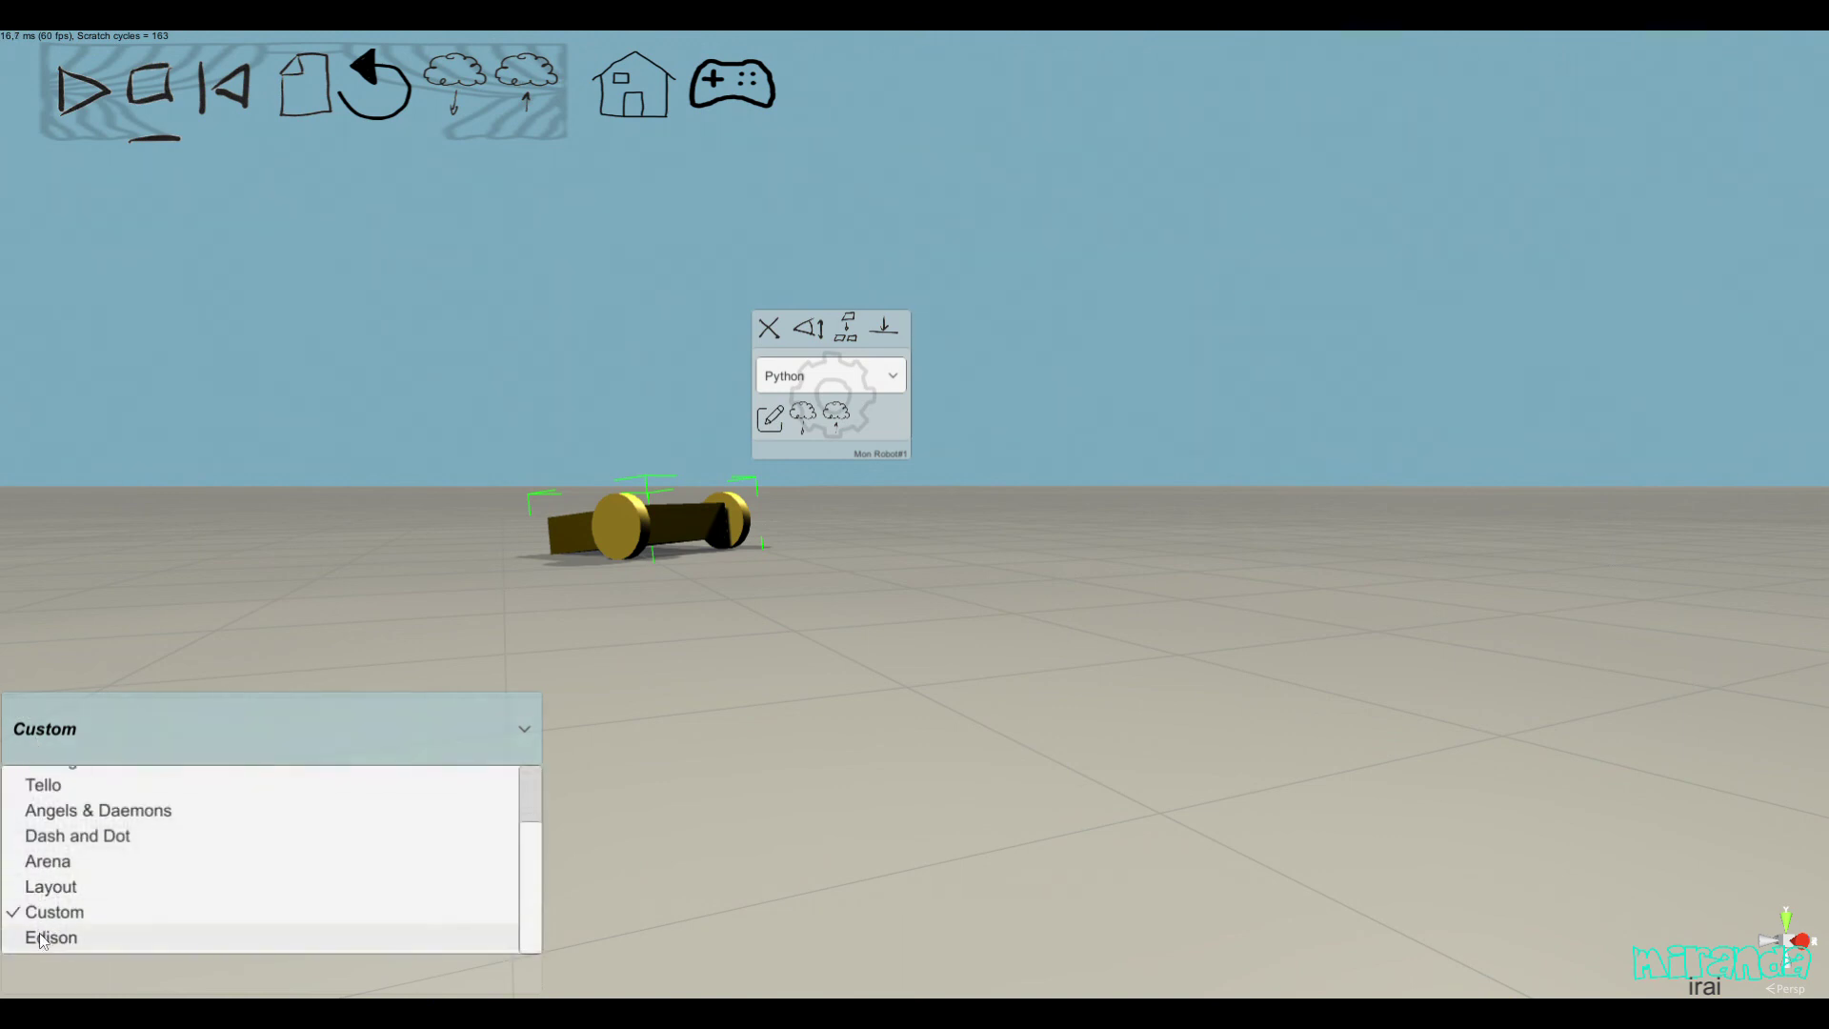
pyautogui.click(48, 934)
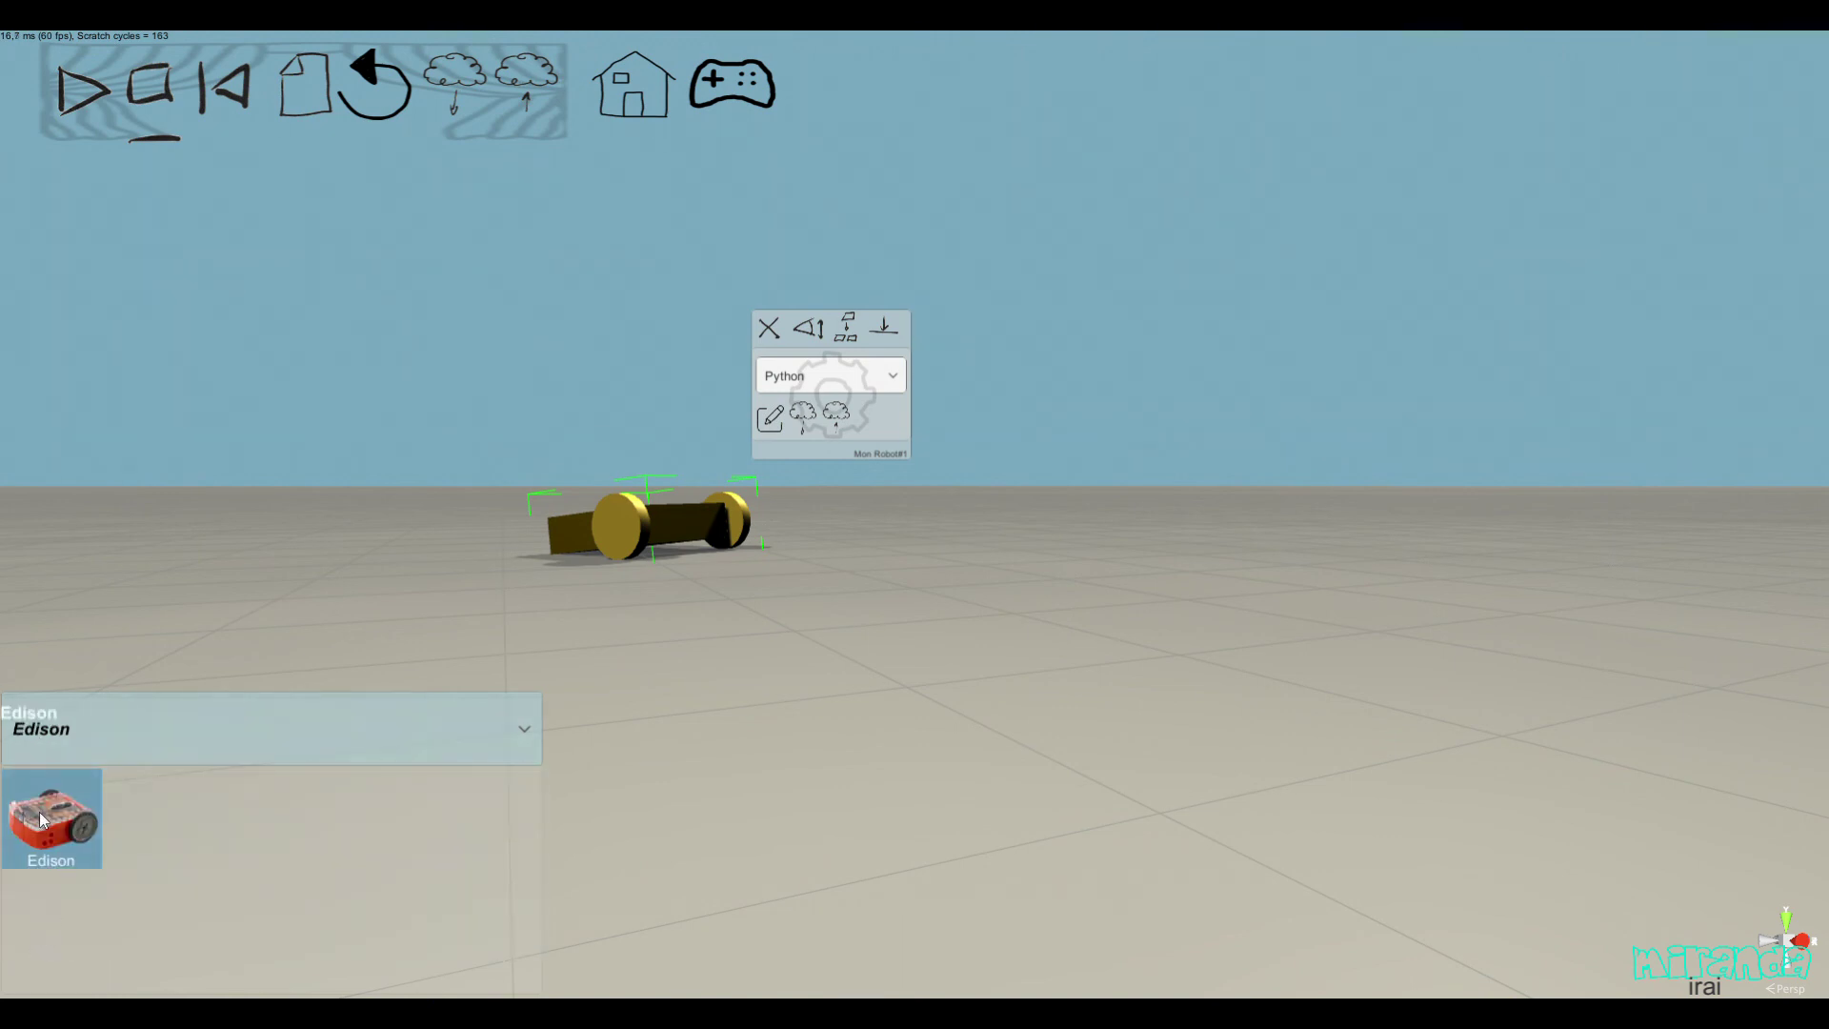
# - Place the Edison robot in the scene beside the yellow two-wheeled robot and select it
pyautogui.moveTo(44, 816); pyautogui.dragTo(619, 733)
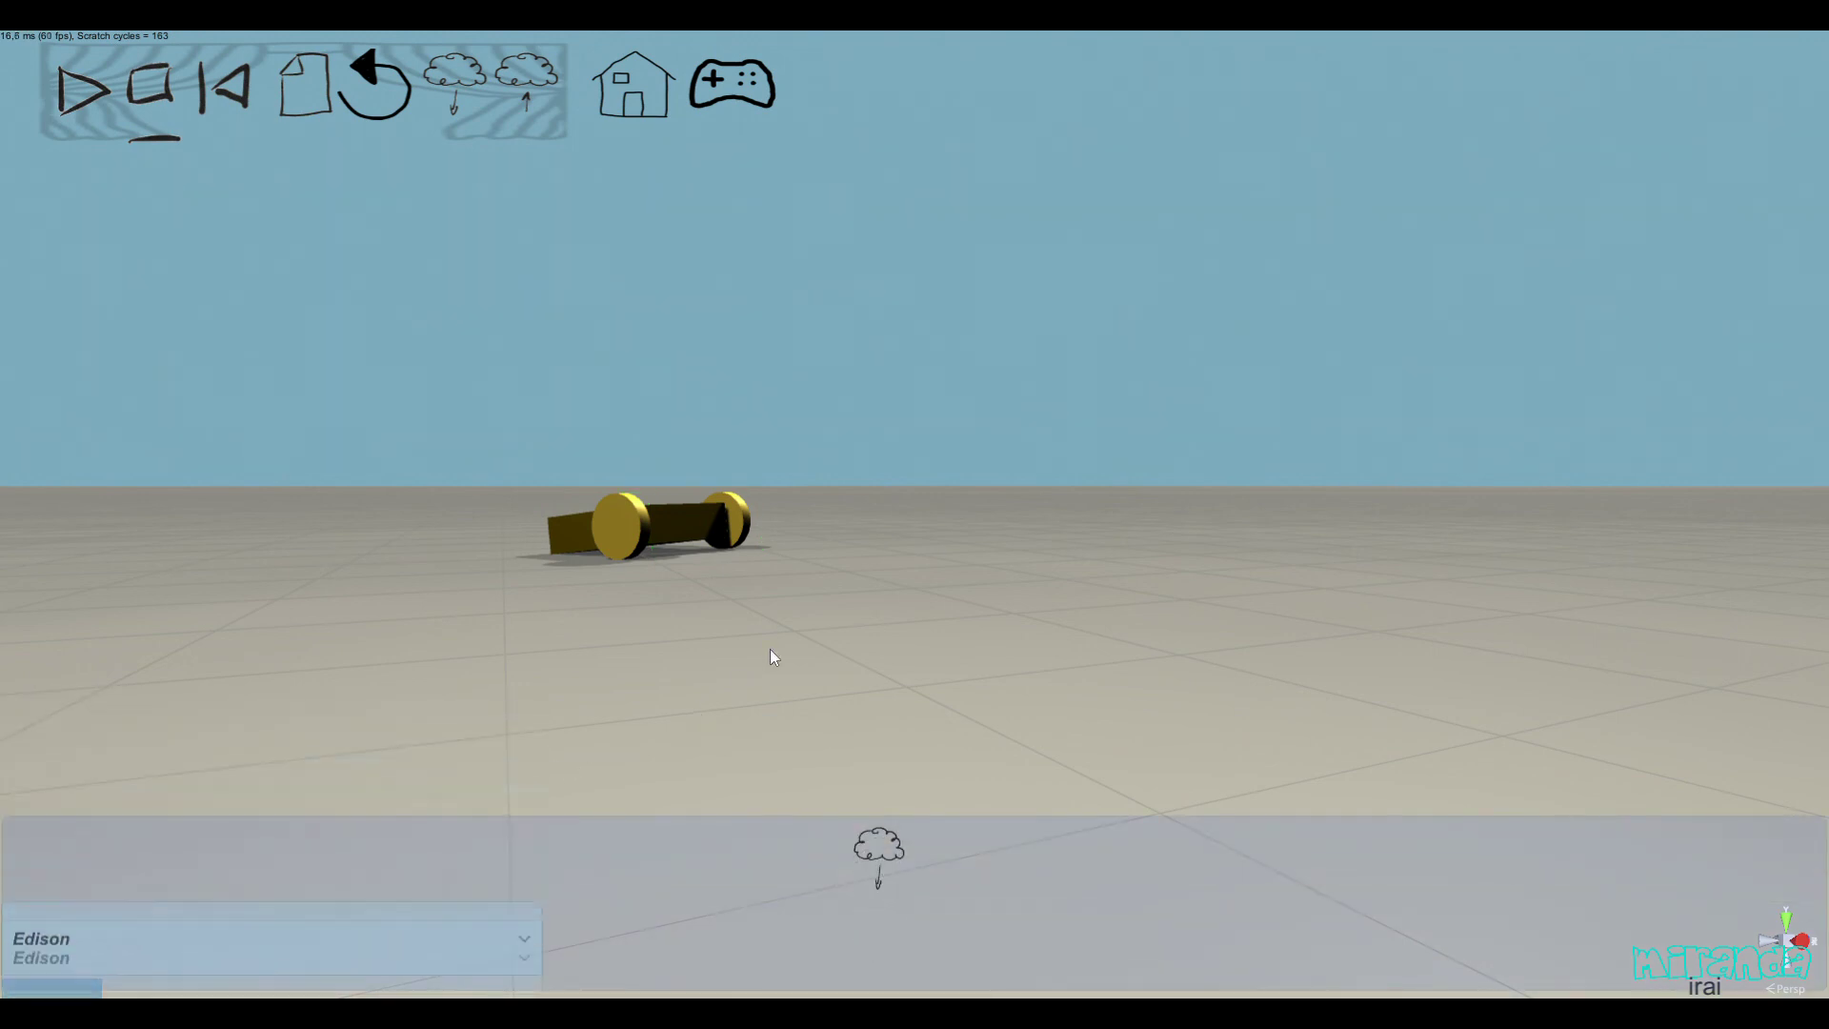
pyautogui.click(886, 547)
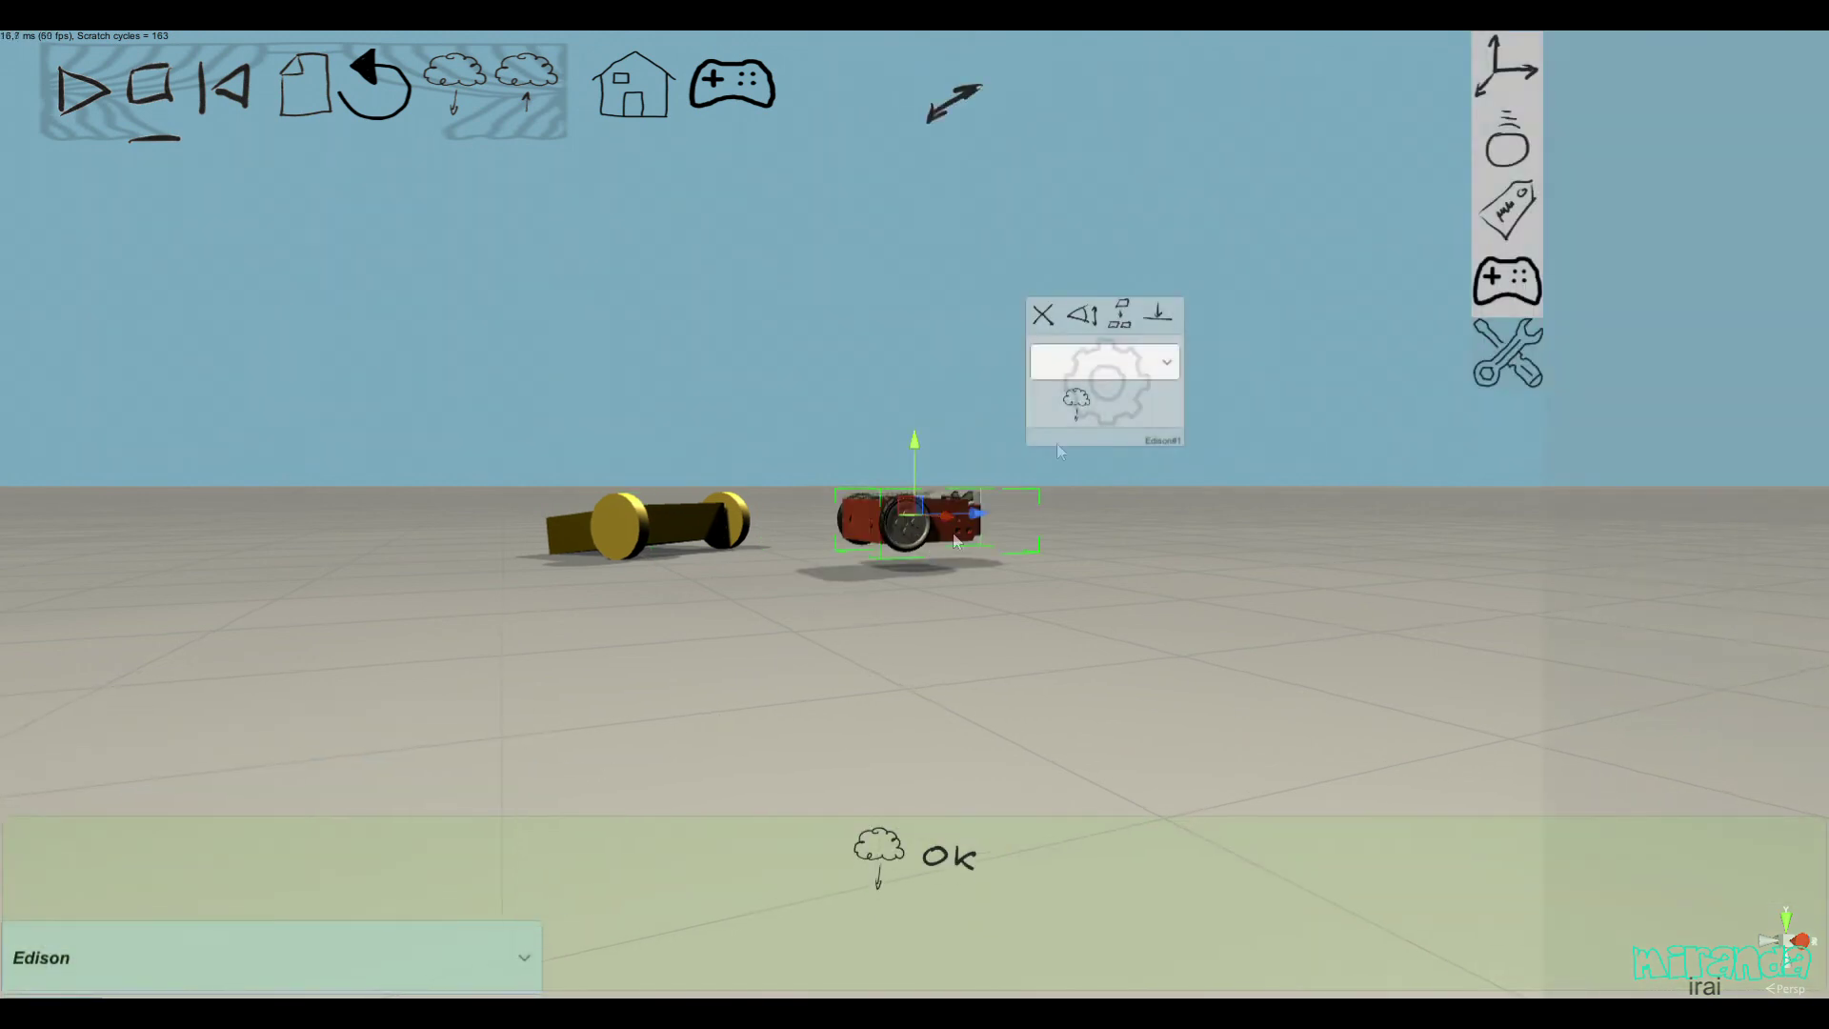
pyautogui.click(1084, 314)
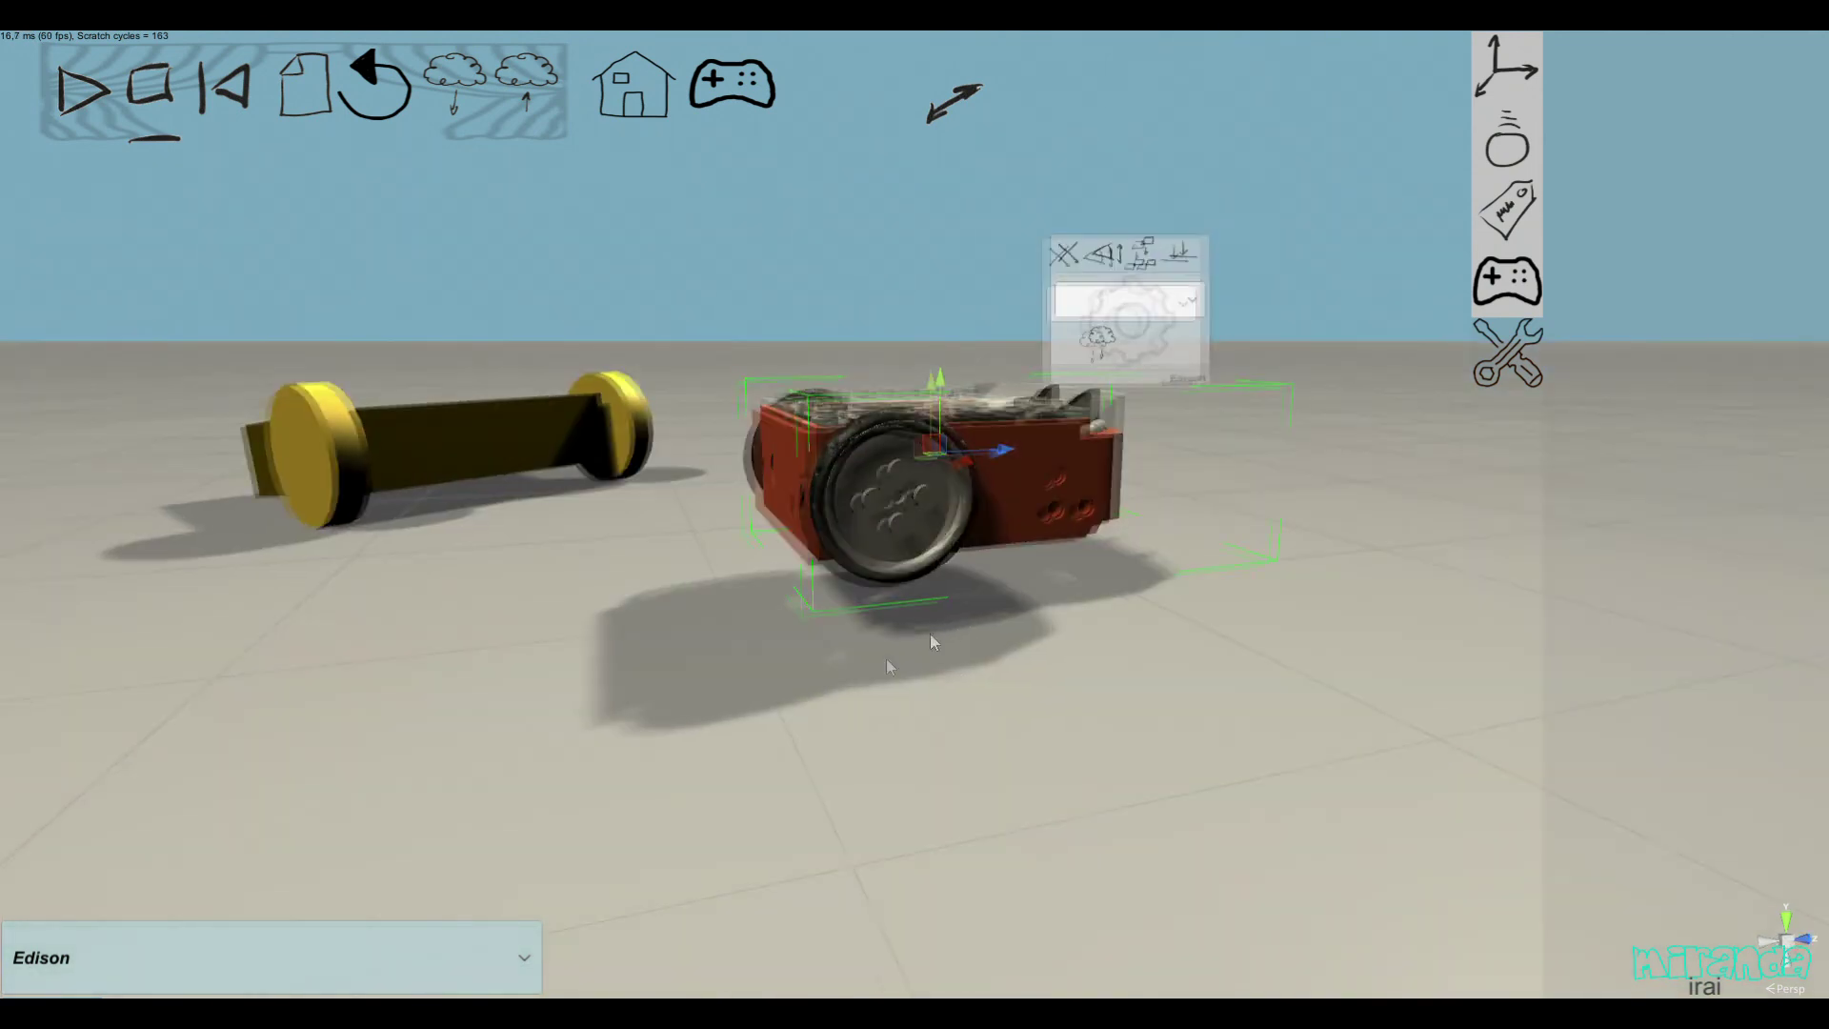
# - Reopen the object library with the Edison category
pyautogui.click(485, 928)
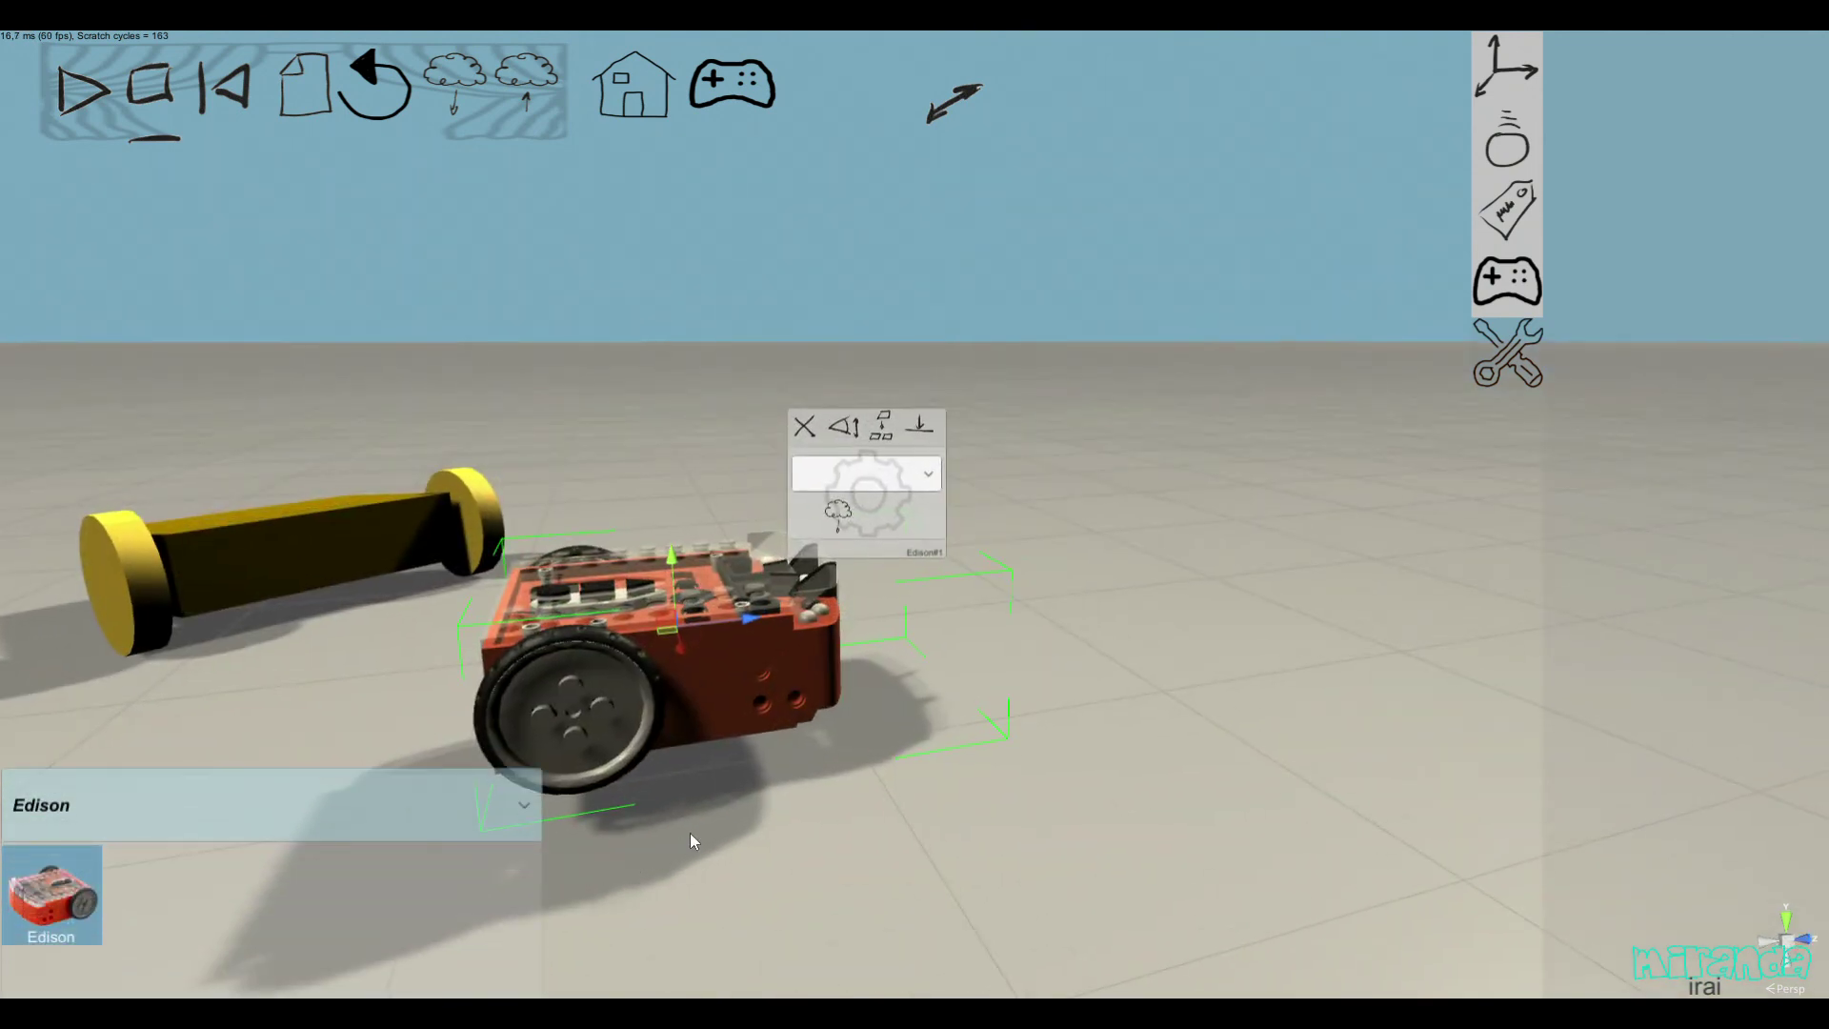